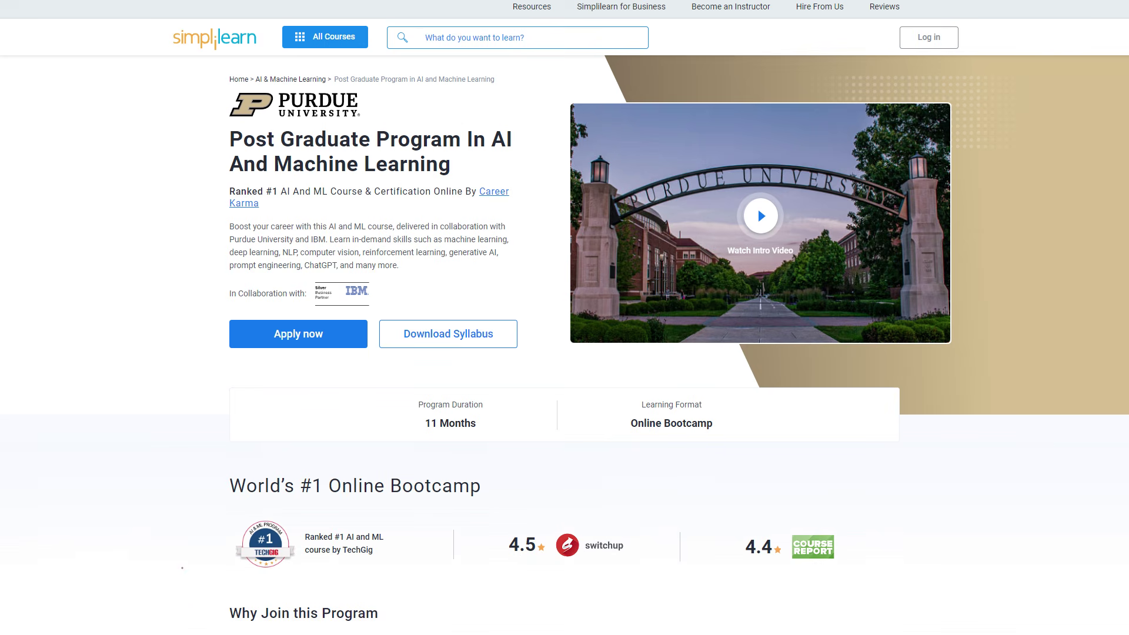
- Examine the Post Graduate Program in AI and Machine Learning page, from its ratings and key features to the certificates
scroll(564, 317, "down", 3)
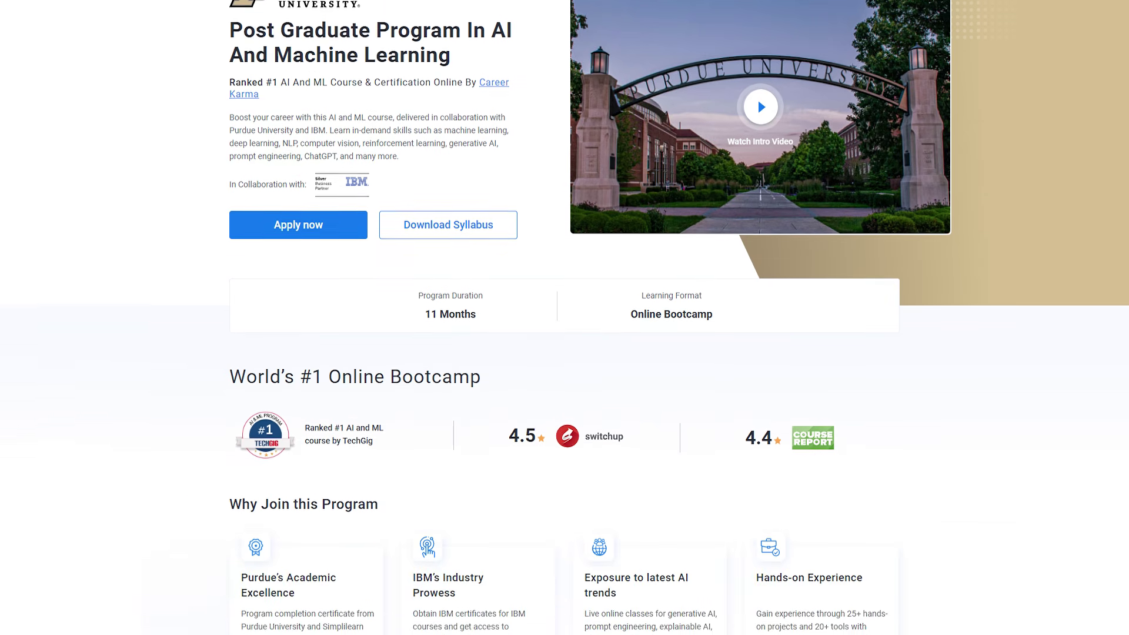
scroll(564, 317, "down", 3)
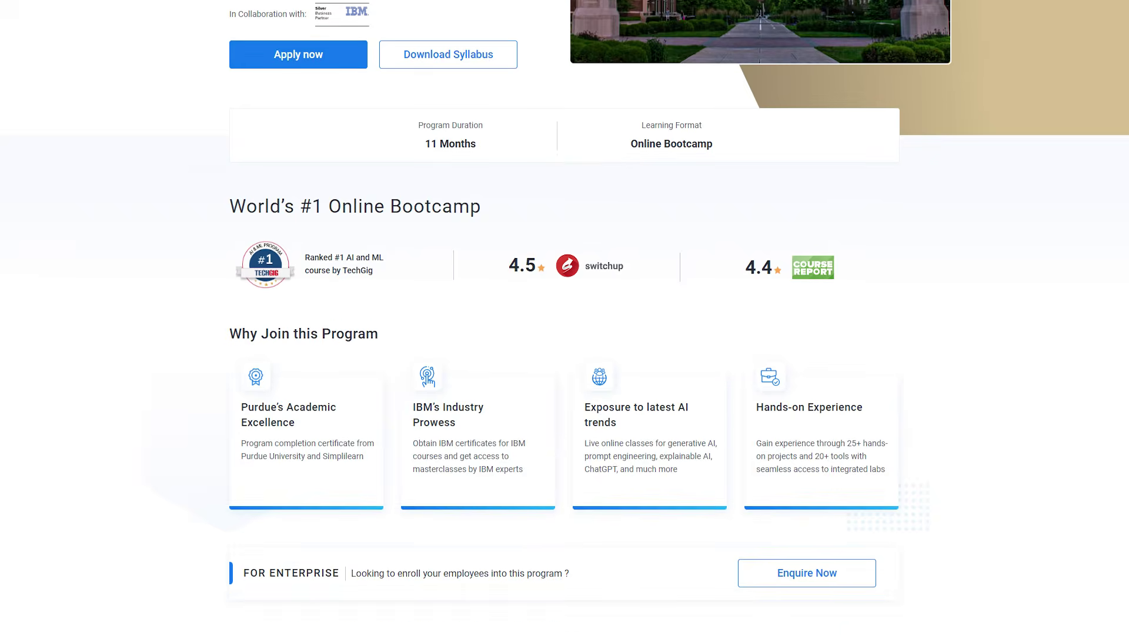
scroll(564, 318, "down", 3)
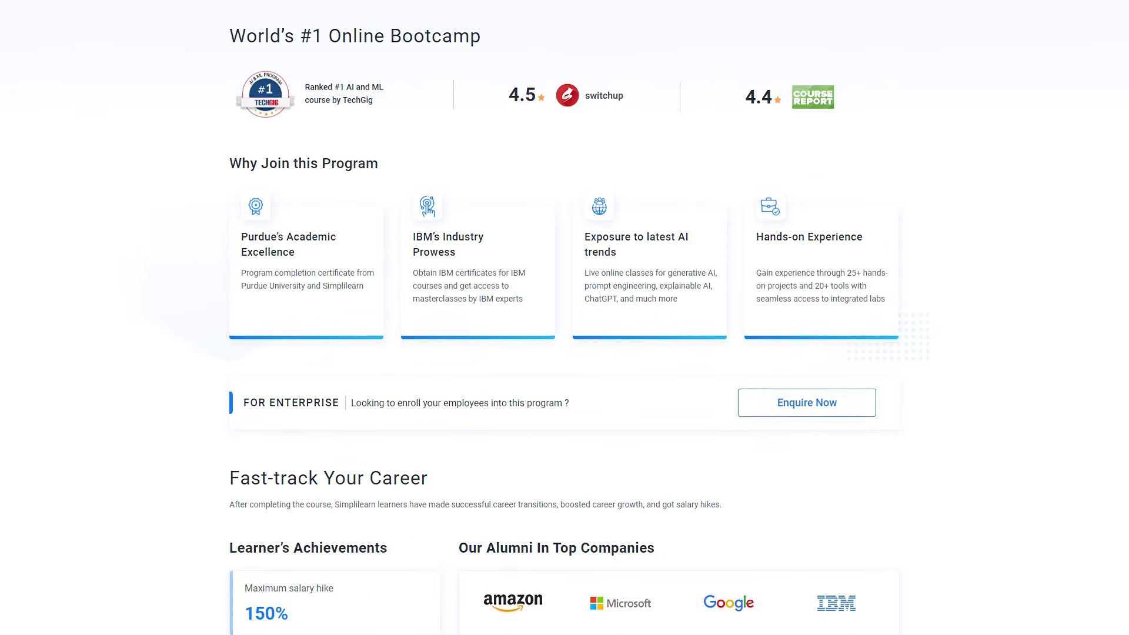
scroll(564, 317, "down", 3)
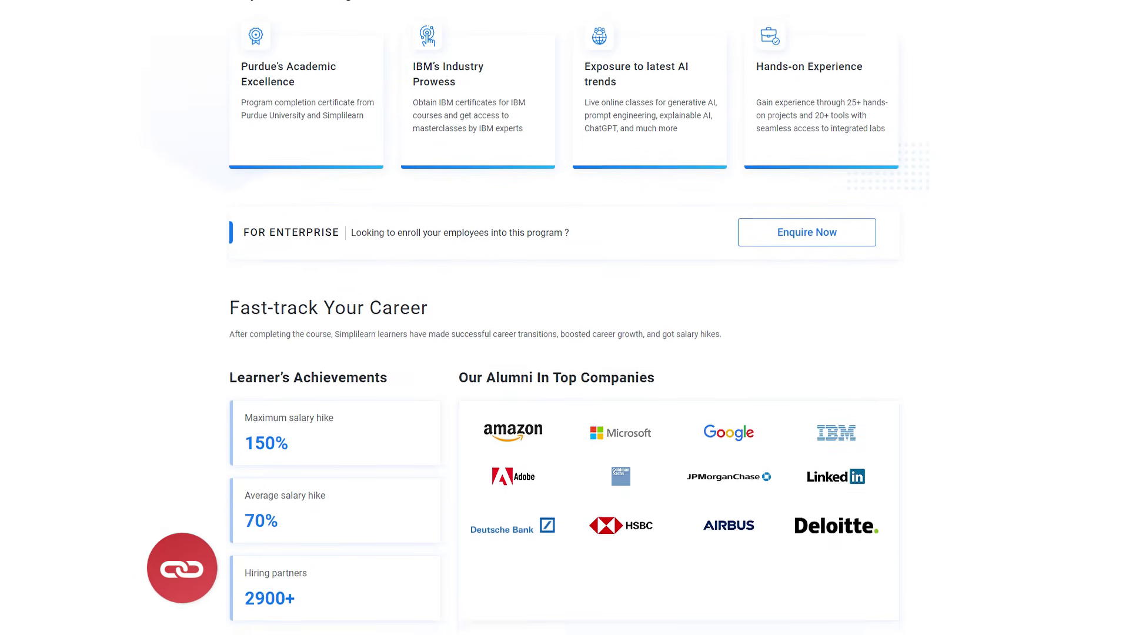
scroll(564, 317, "down", 3)
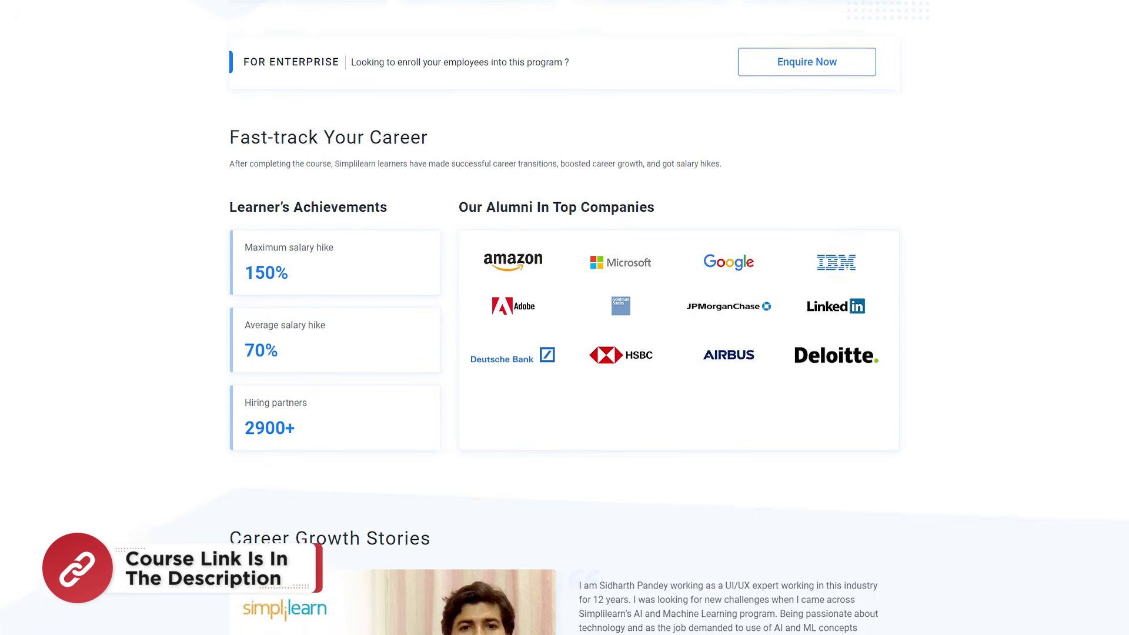
scroll(564, 317, "down", 3)
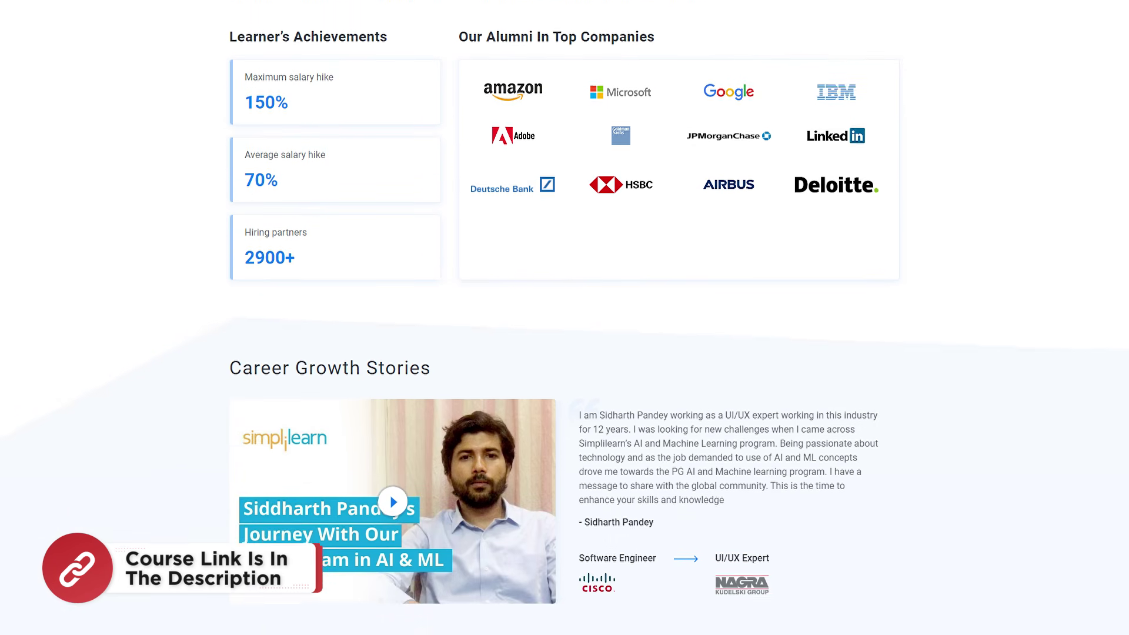
scroll(564, 317, "down", 3)
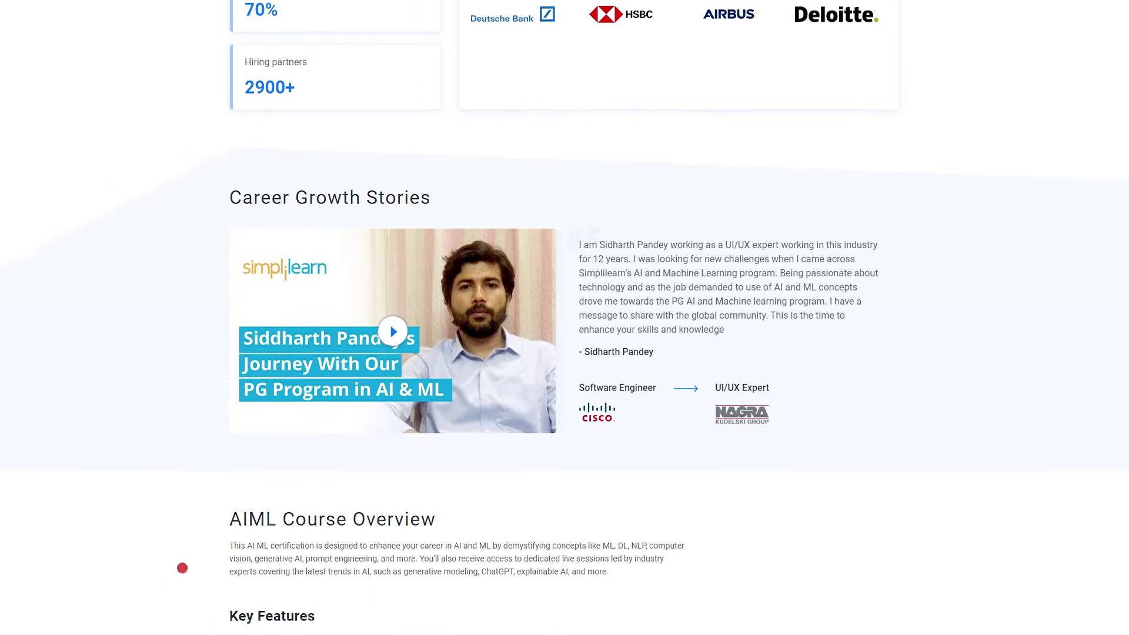
scroll(565, 318, "down", 3)
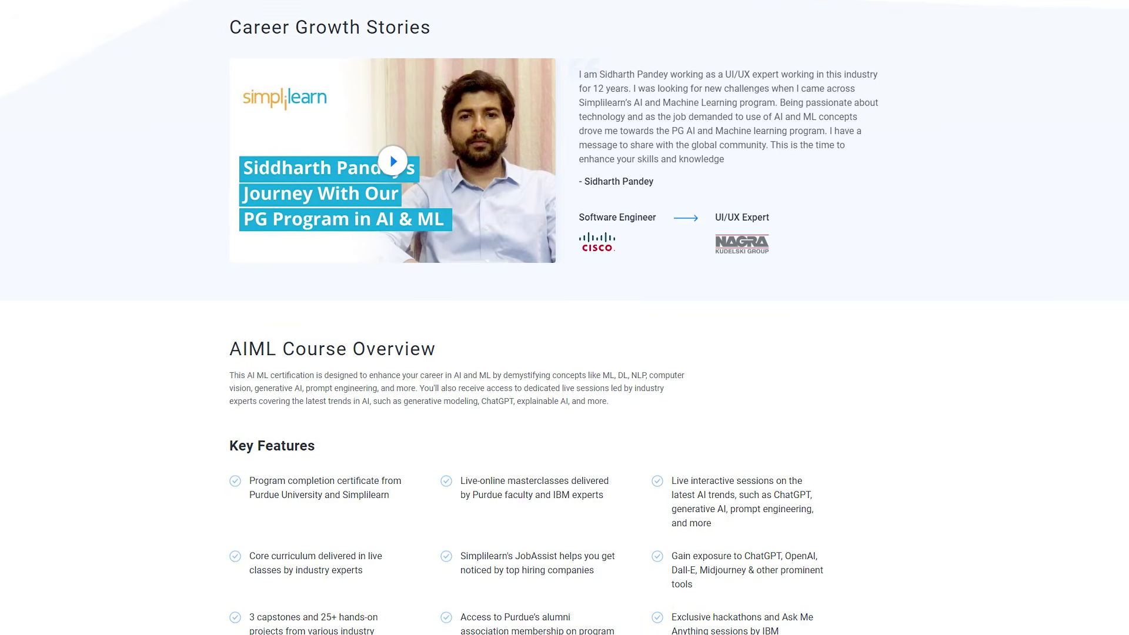
scroll(565, 317, "down", 3)
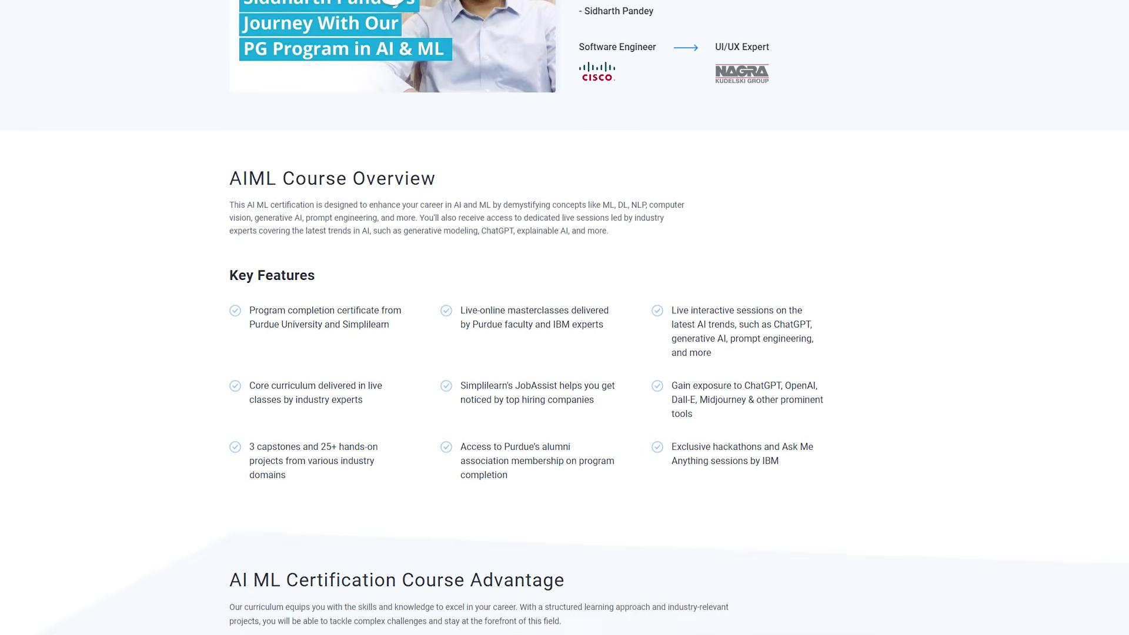
scroll(564, 317, "down", 3)
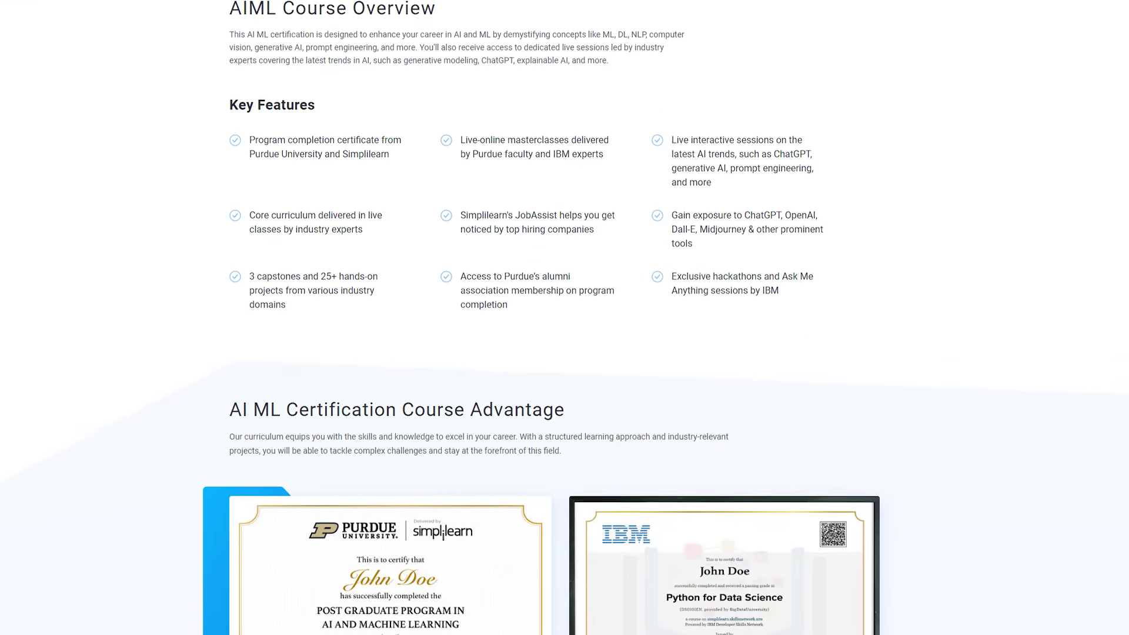
scroll(564, 317, "down", 3)
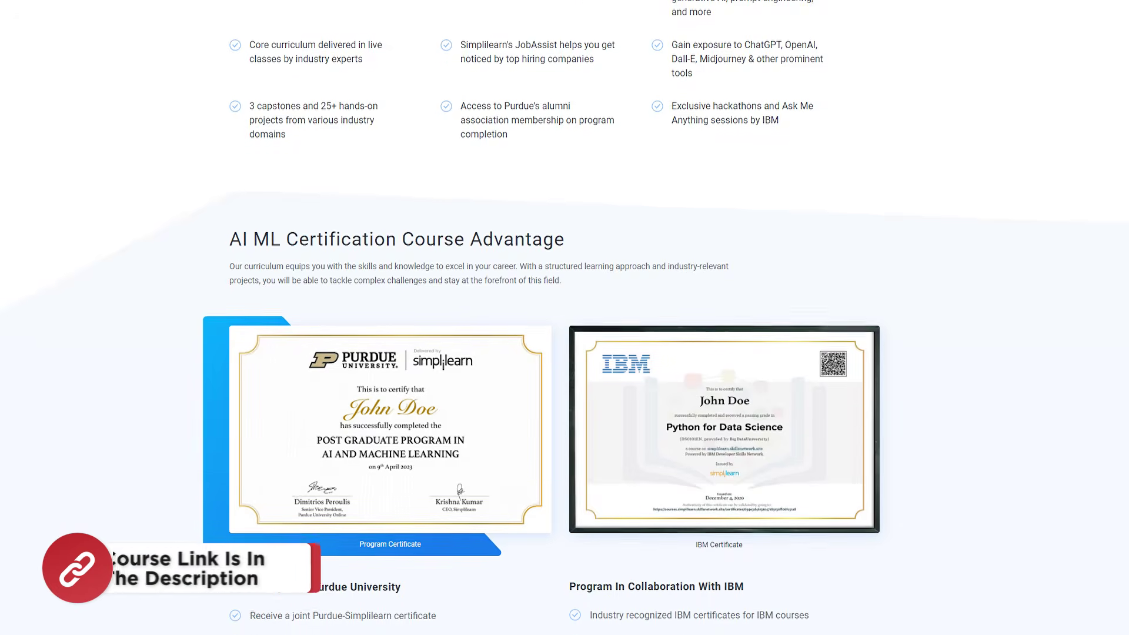
scroll(565, 317, "down", 1)
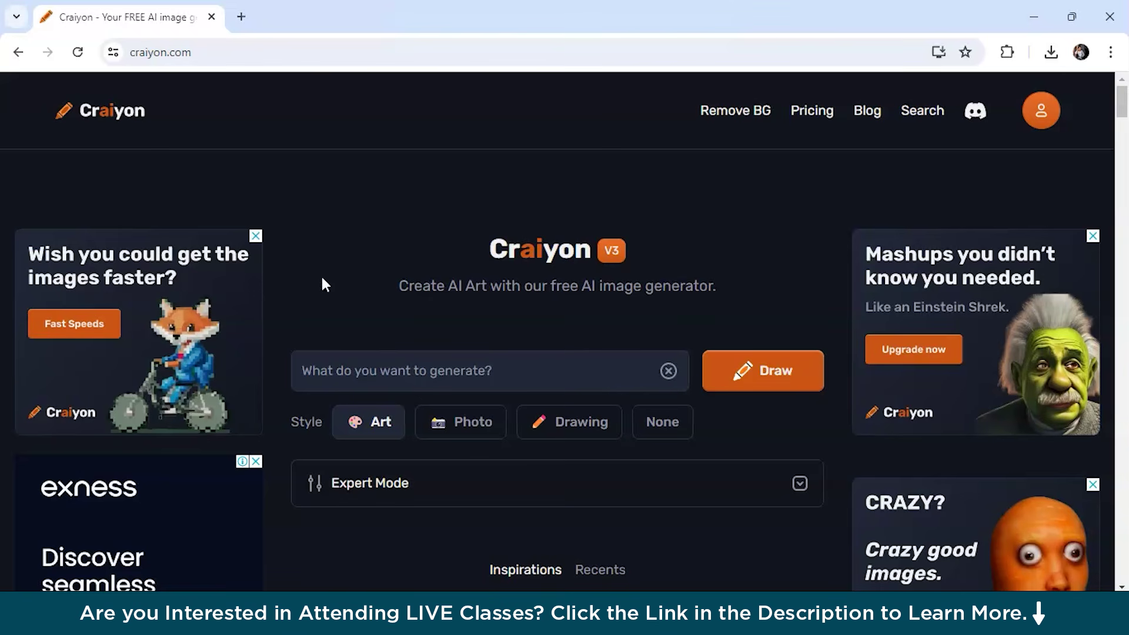
- Switch to Craiyon and generate images in the Art style from the prompt "Vikings standing in battleship"
left_click(350, 388)
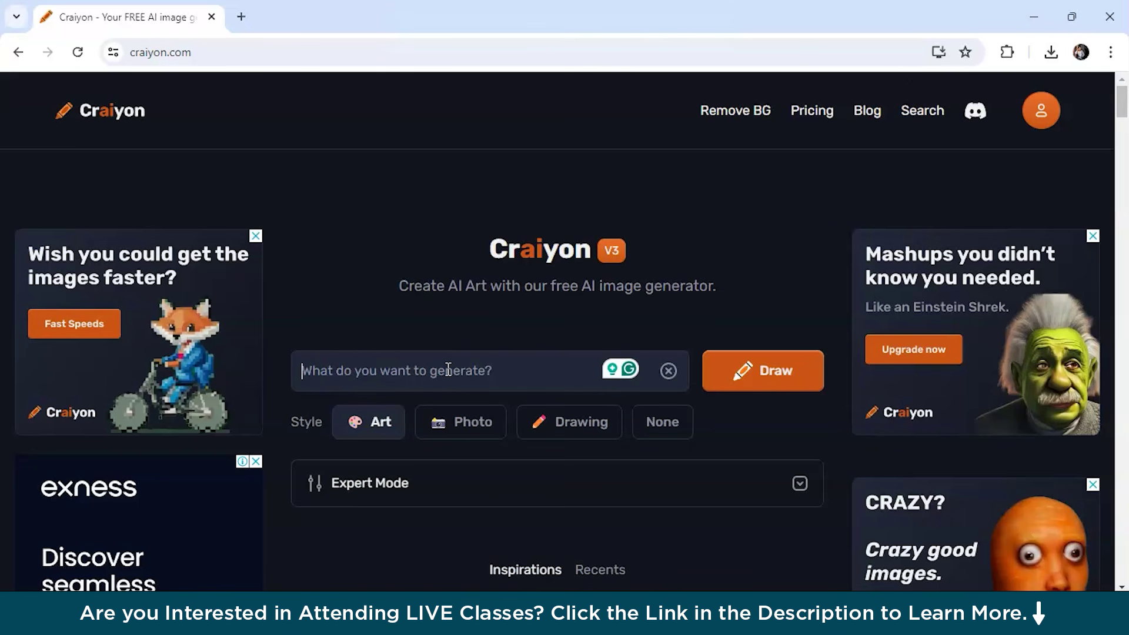
type("Vikings standing in battleship")
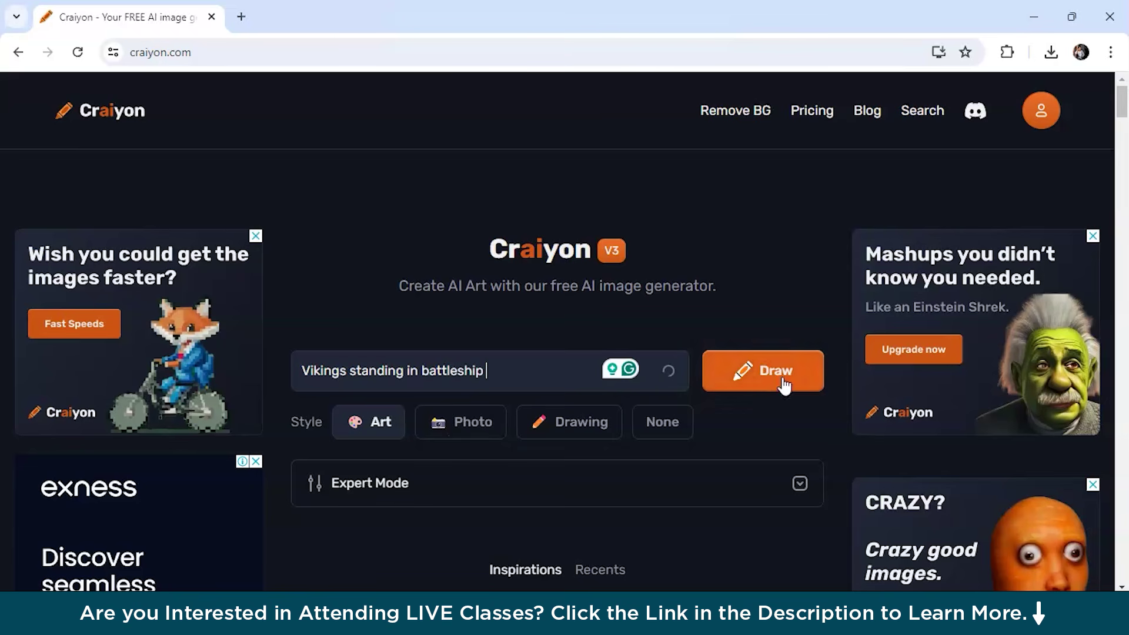
left_click(763, 383)
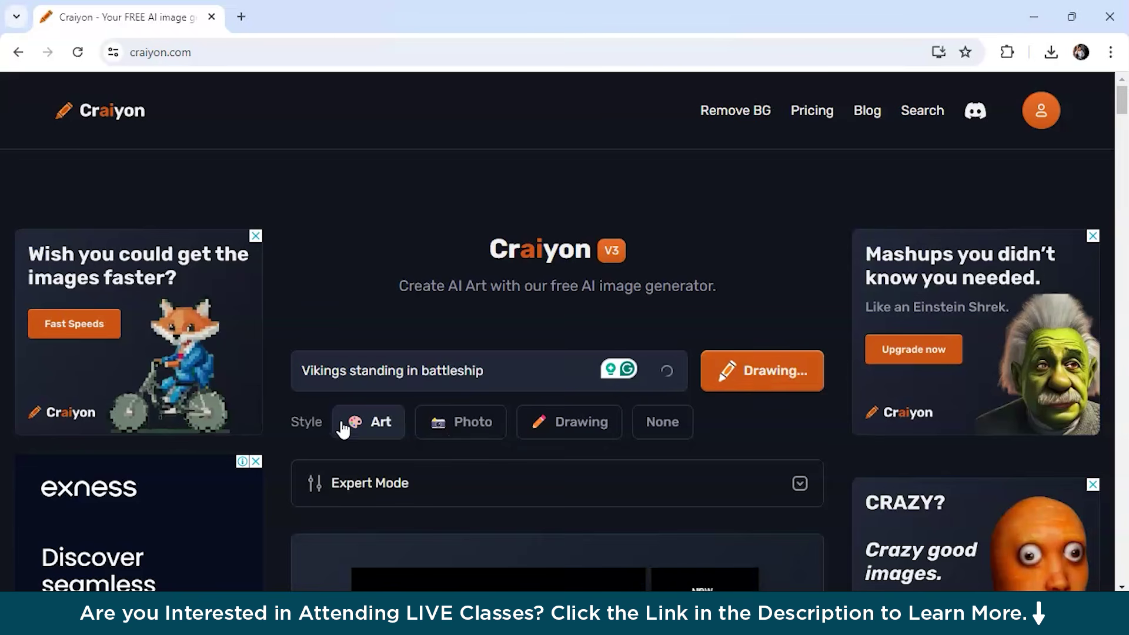
scroll(373, 442, "down", 1)
scroll(371, 438, "down", 2)
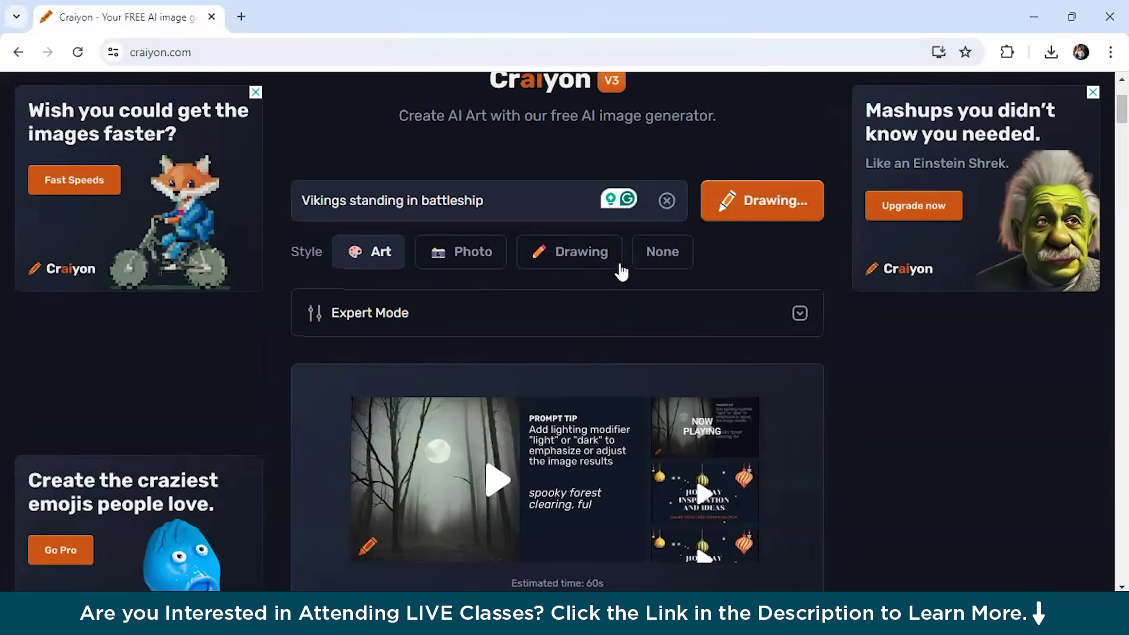
scroll(549, 372, "down", 4)
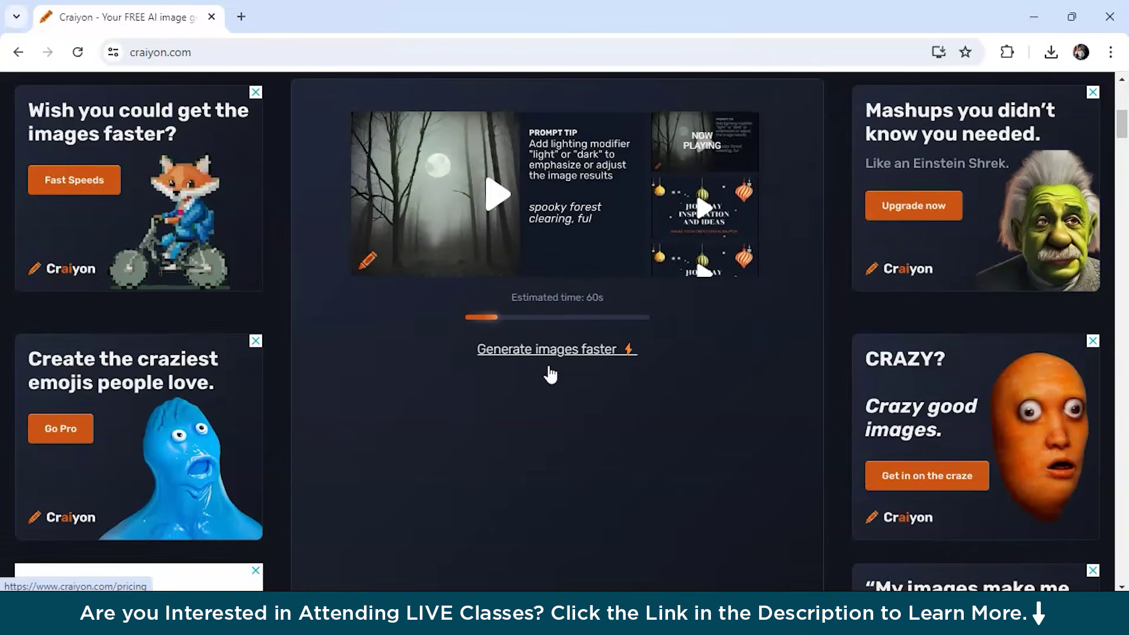
scroll(550, 374, "up", 4)
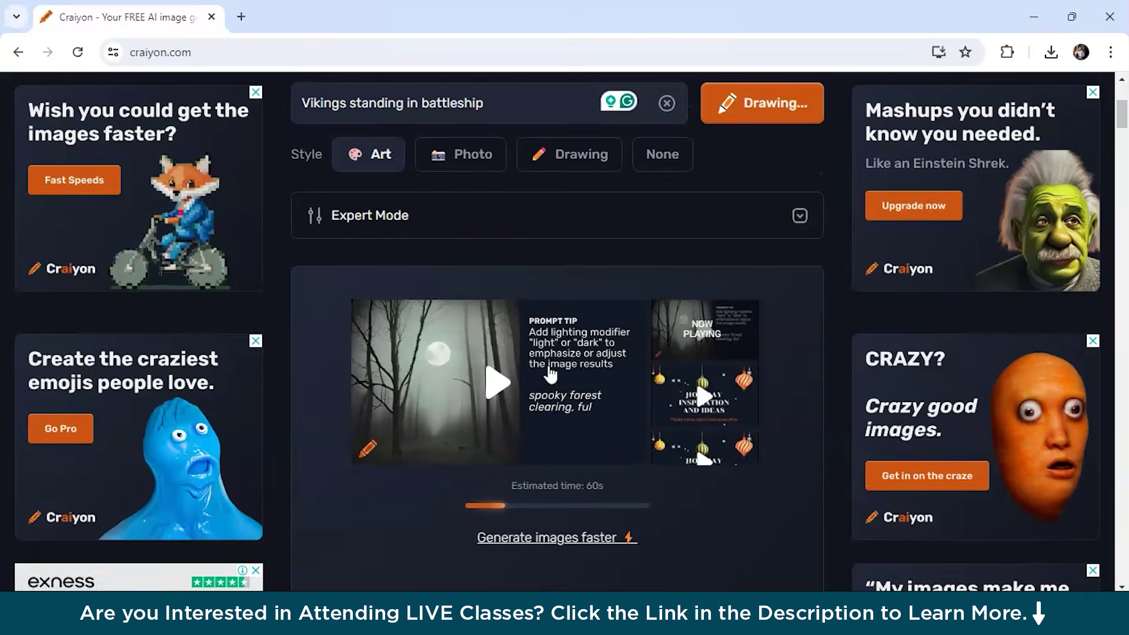
scroll(548, 365, "up", 3)
scroll(548, 365, "up", 1)
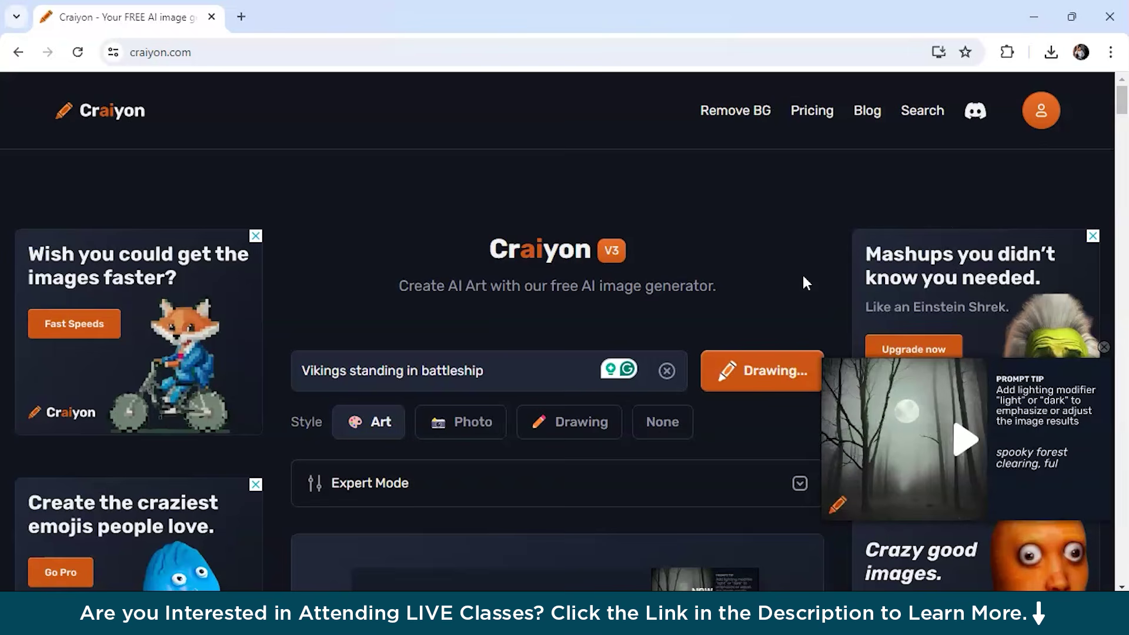
scroll(803, 275, "down", 5)
scroll(802, 275, "down", 1)
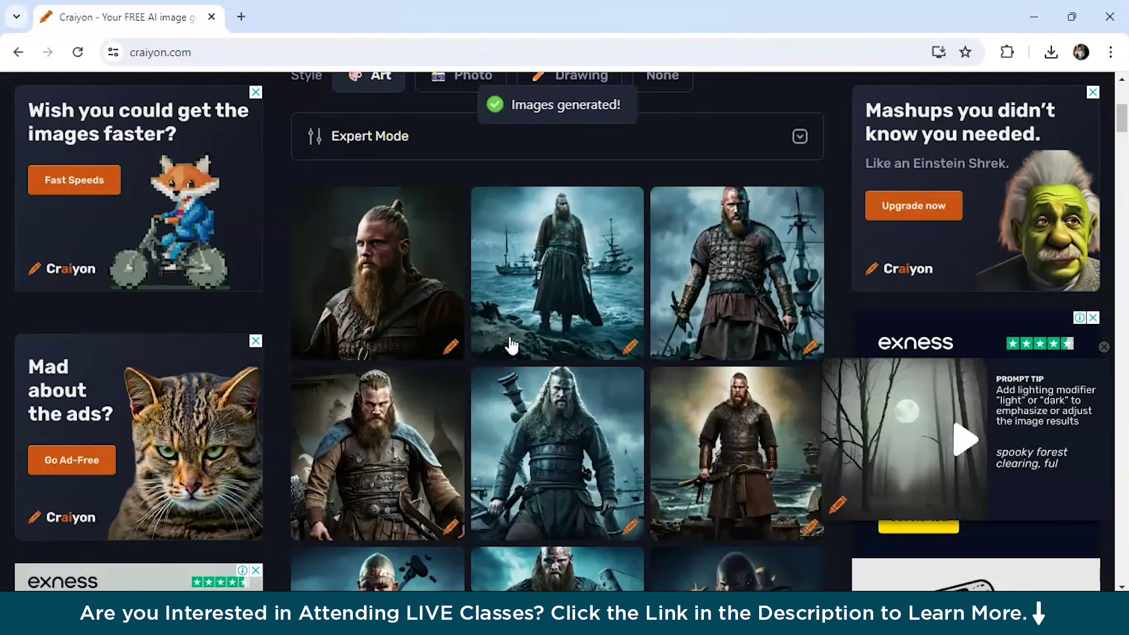
- Review the generated Viking images and the suggested prompt idea beneath them
scroll(383, 287, "up", 4)
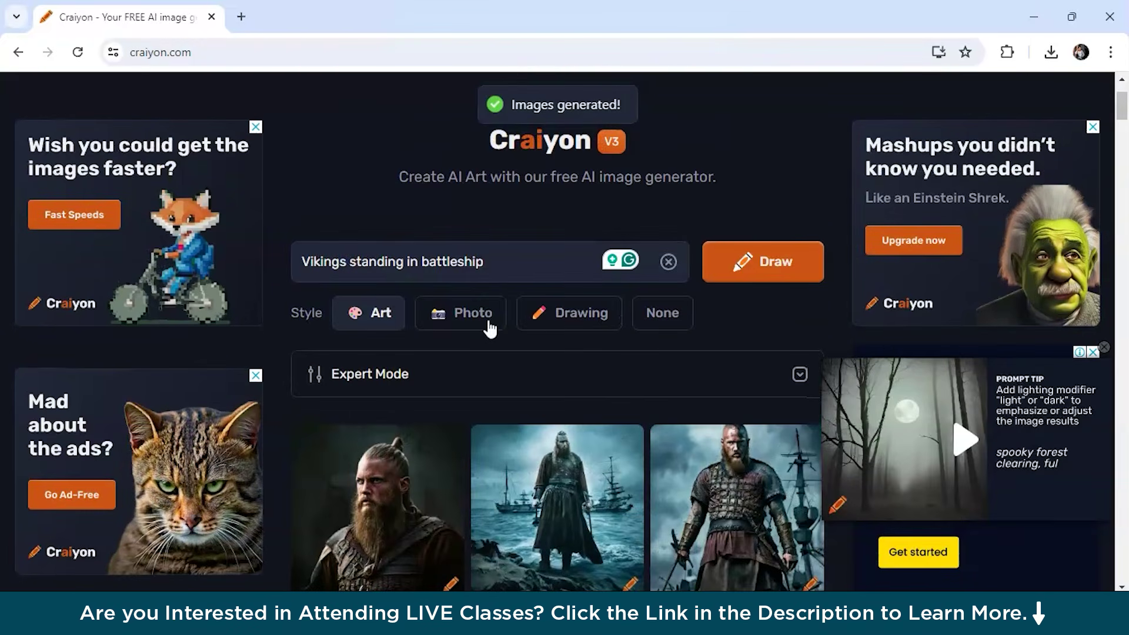
scroll(412, 398, "down", 1)
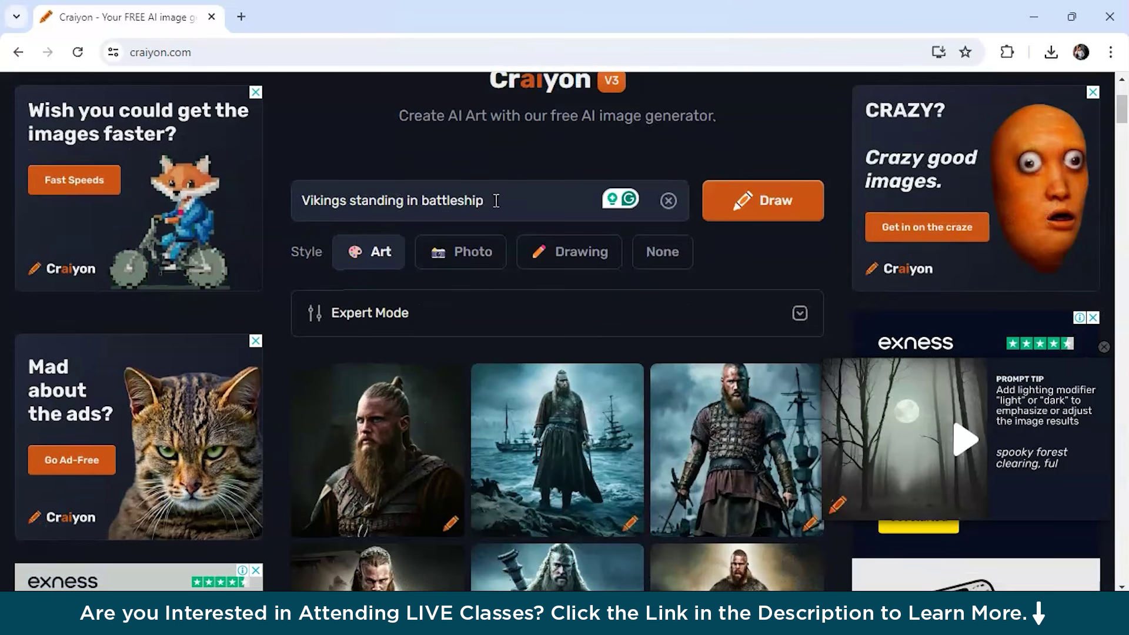
scroll(471, 291, "down", 2)
scroll(500, 352, "down", 7)
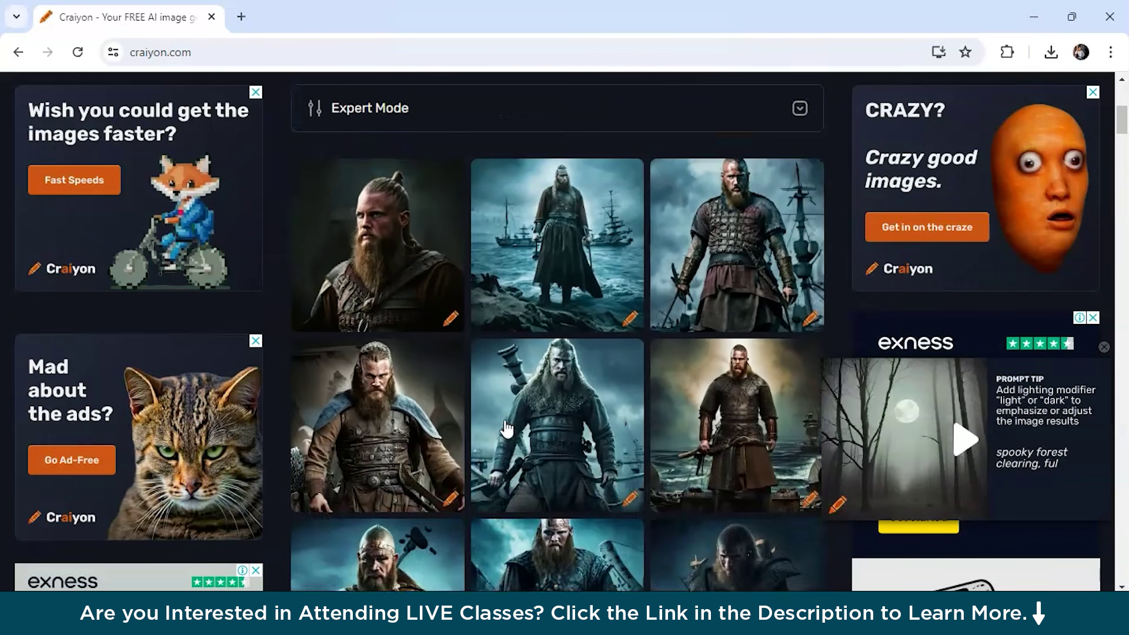
scroll(506, 429, "down", 3)
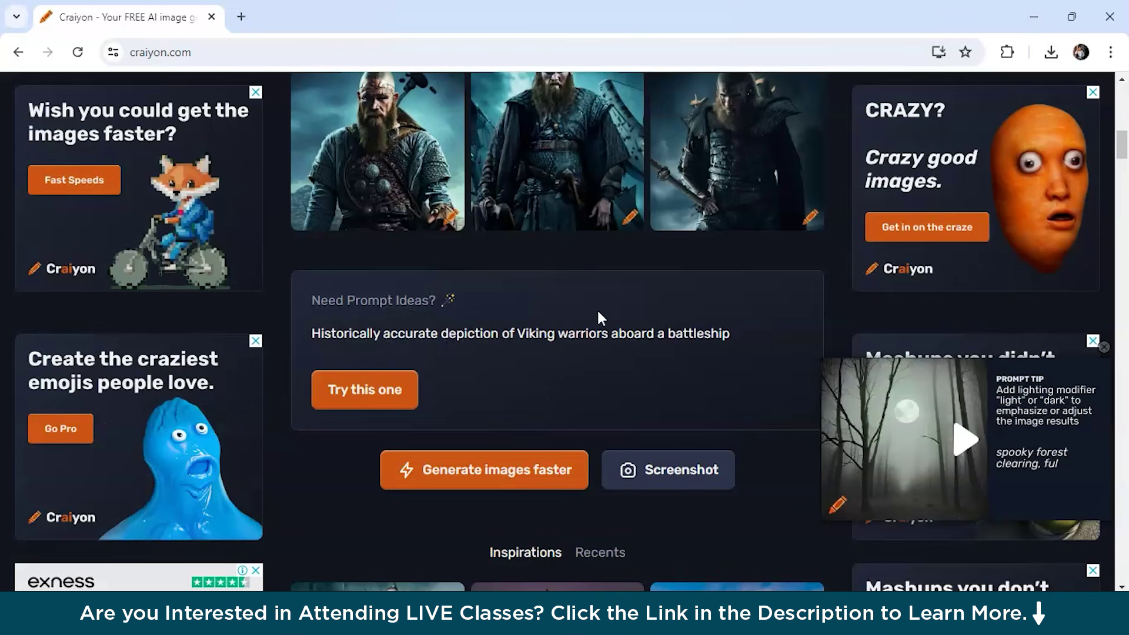
- Browse the Inspirations gallery below the results and show the Recents gallery instead
scroll(643, 341, "down", 4)
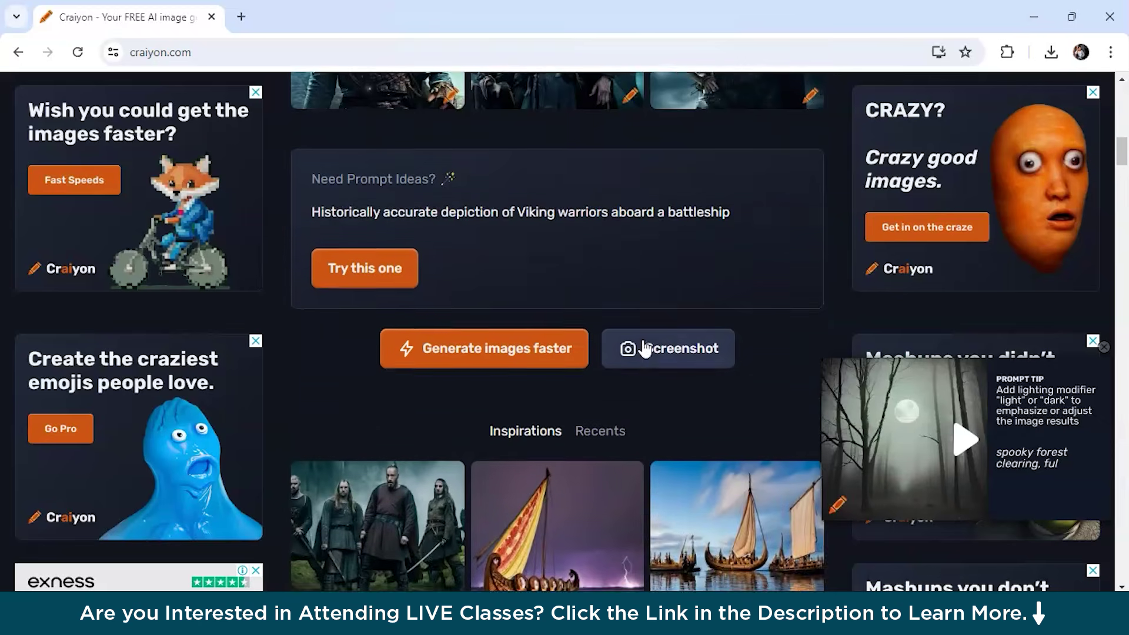
scroll(643, 348, "down", 2)
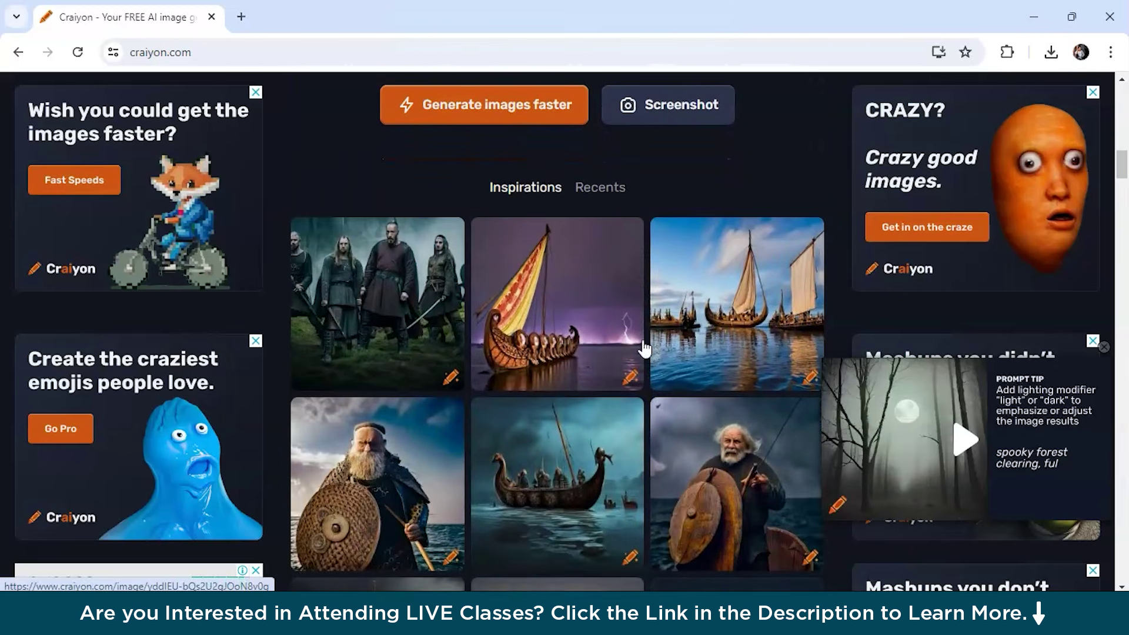
left_click(608, 195)
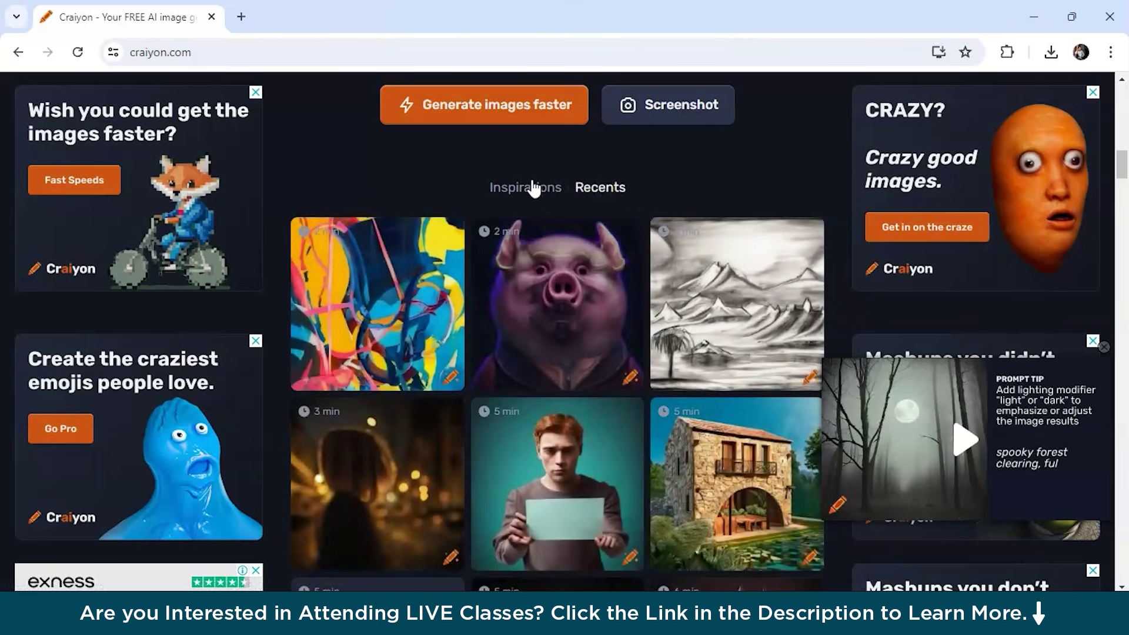
- Open the generated portrait of the bearded Viking with a topknot and examine its options, prompt and similar images
scroll(525, 189, "up", 10)
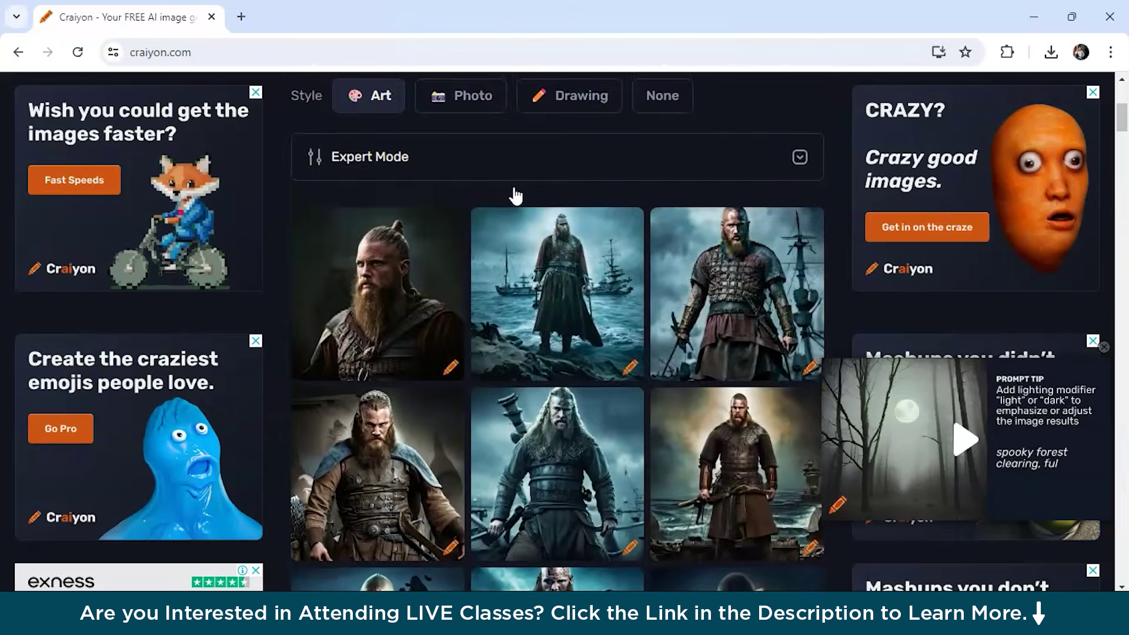
left_click(416, 450)
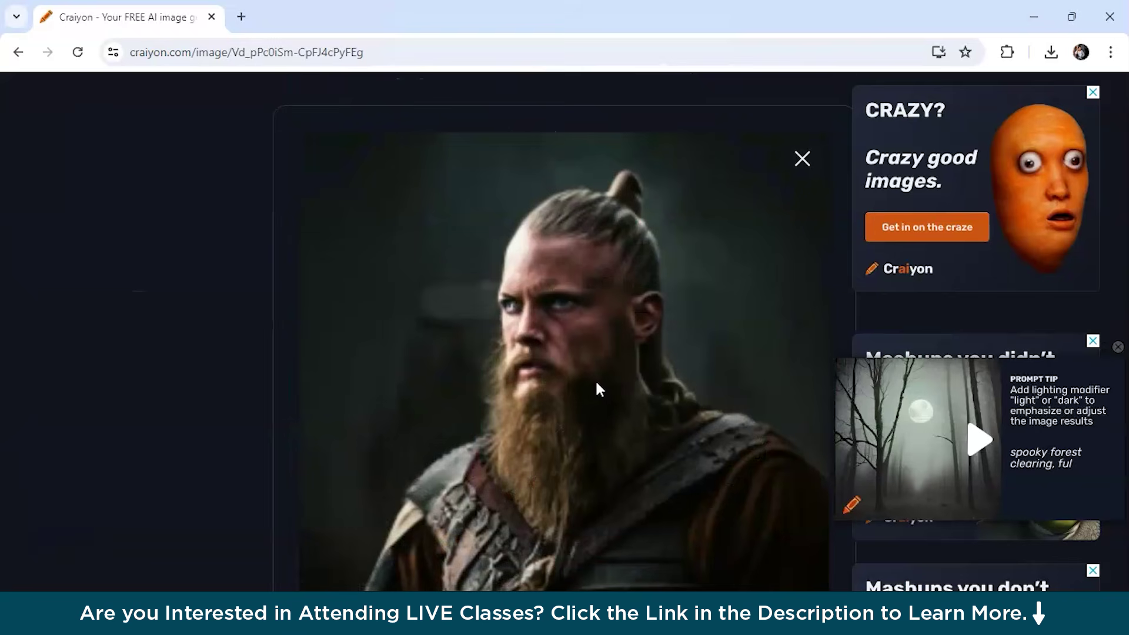
scroll(595, 379, "down", 2)
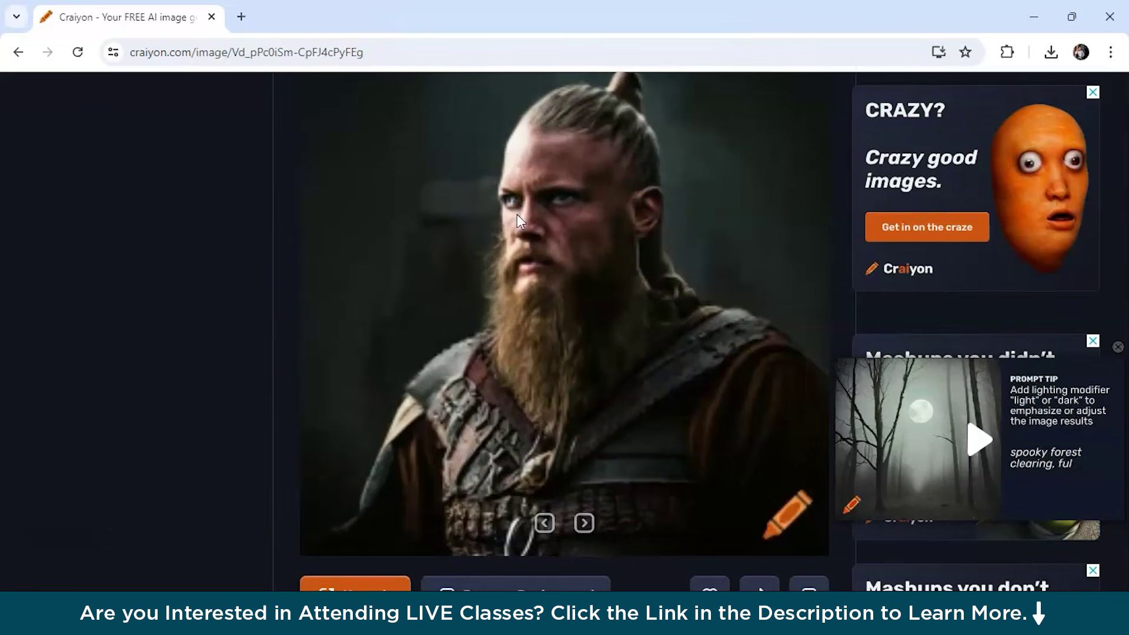
scroll(605, 379, "down", 5)
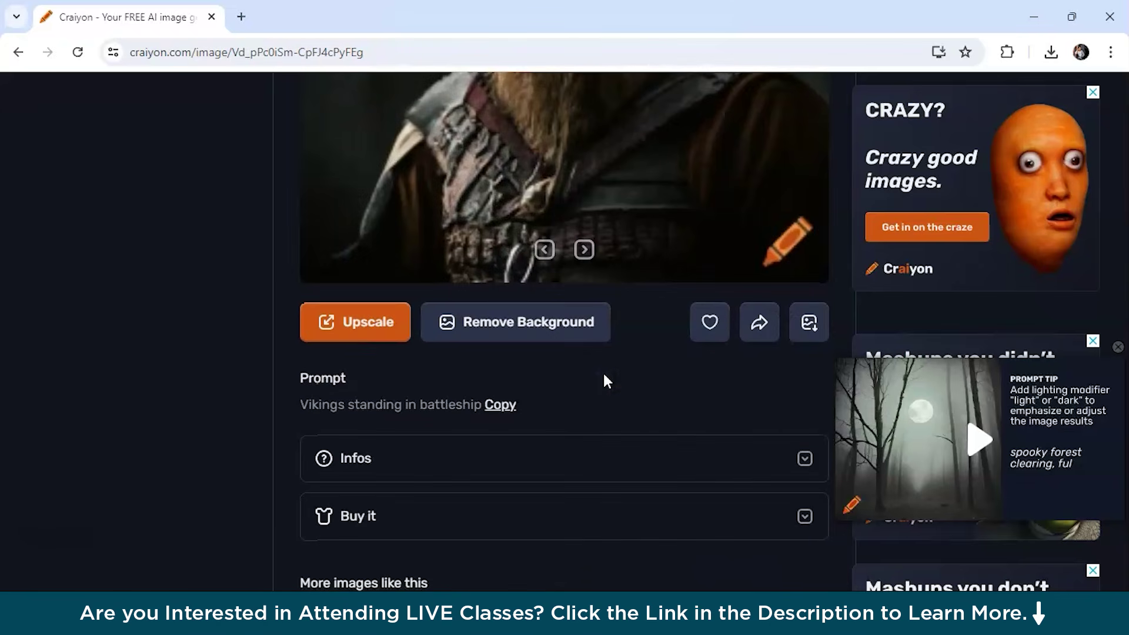
scroll(603, 374, "down", 1)
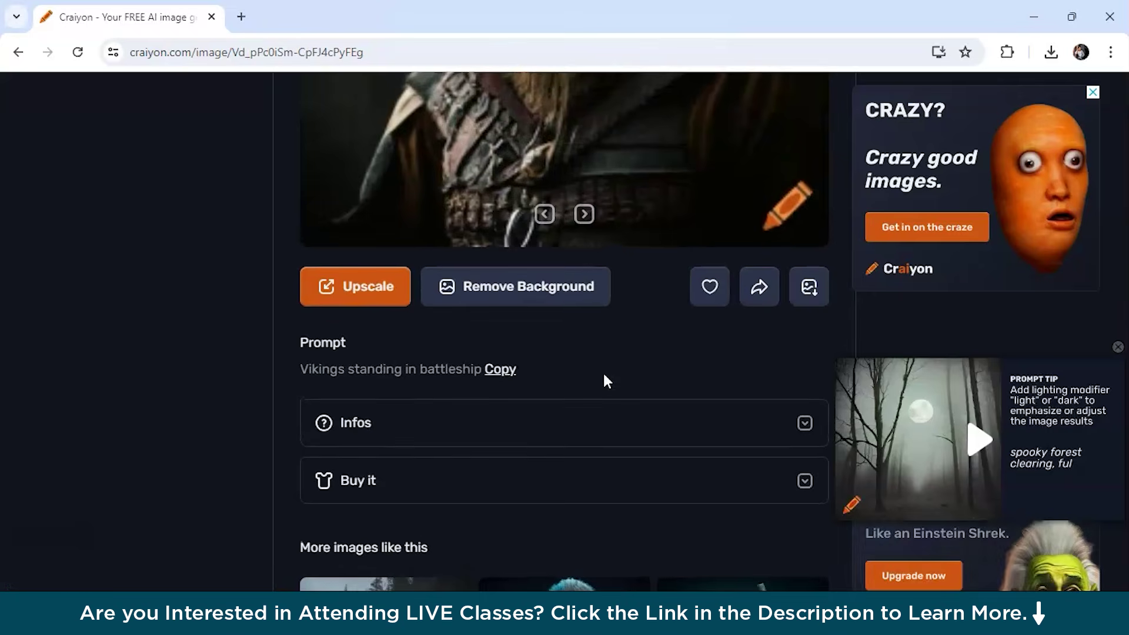
scroll(605, 382, "down", 1)
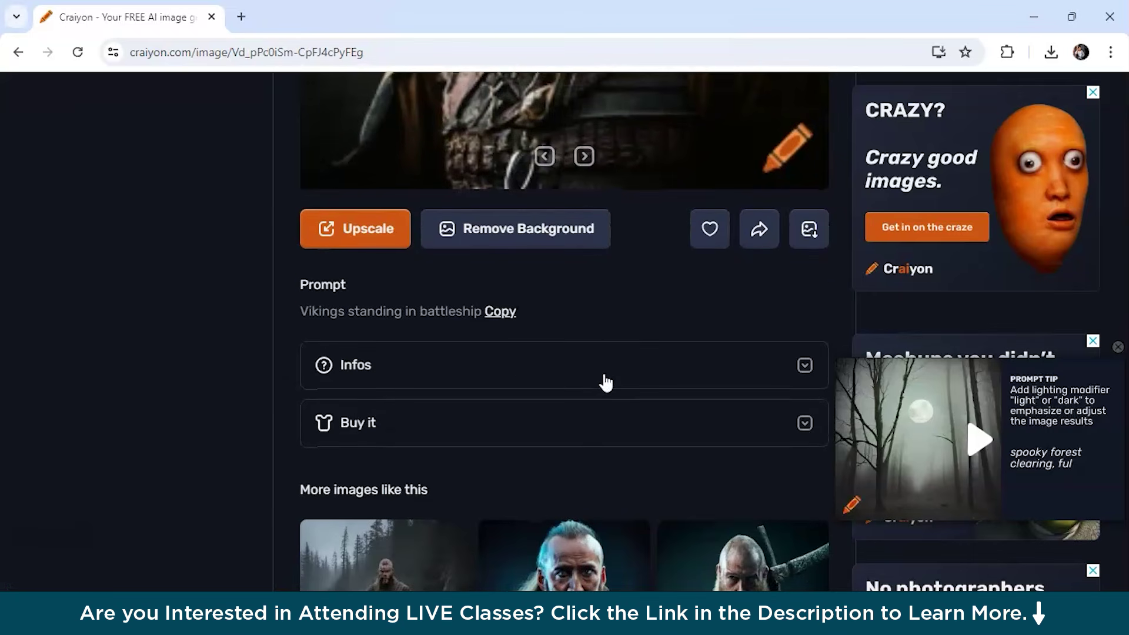
scroll(605, 382, "down", 1)
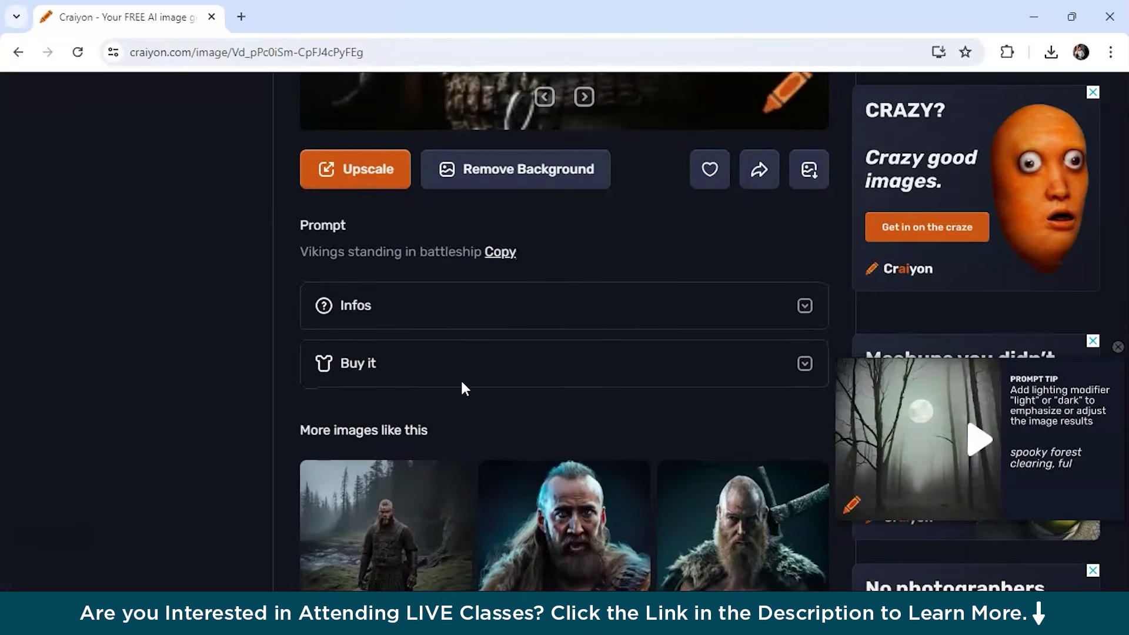
scroll(480, 358, "up", 9)
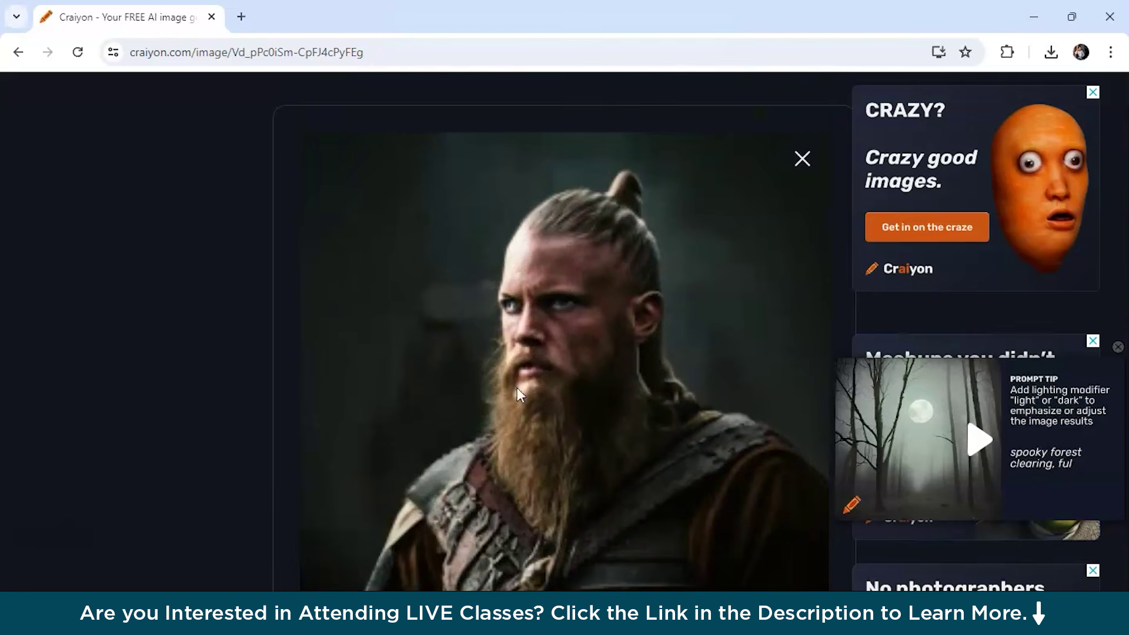
- Preview the Viking portrait on a T-shirt in its purchase options and return to the generated results
scroll(520, 327, "down", 2)
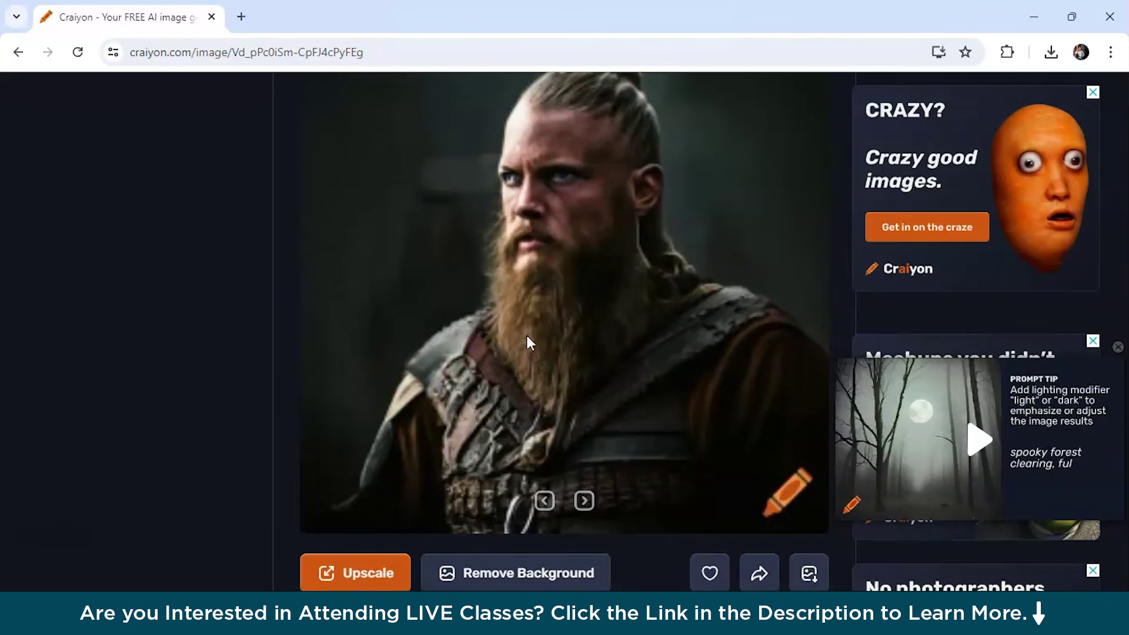
left_click(212, 396)
left_click(329, 447)
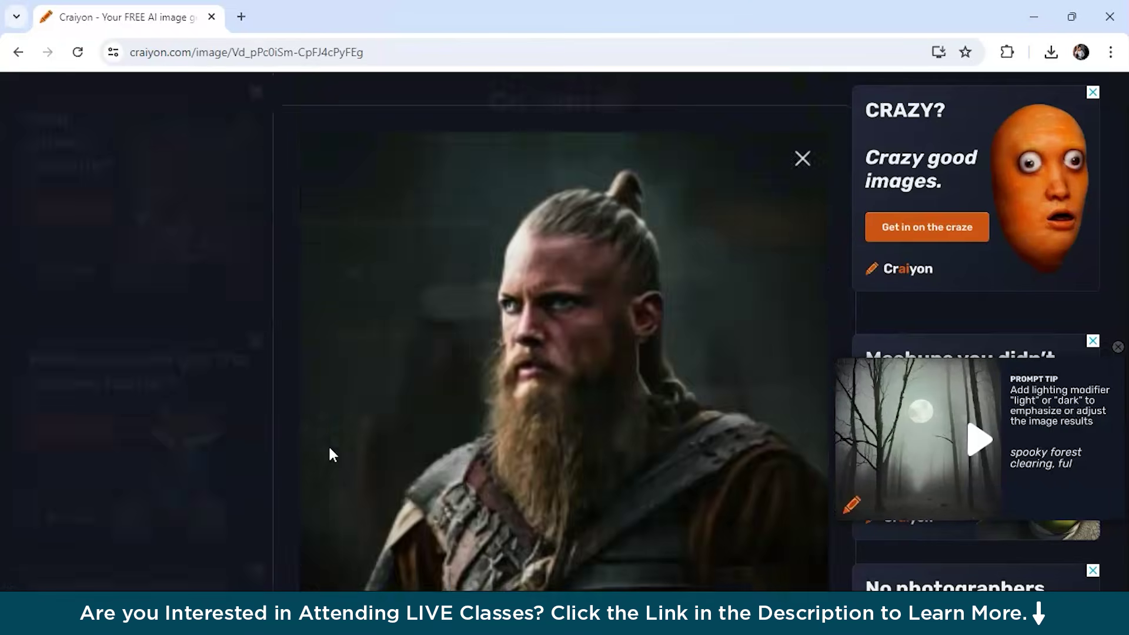
scroll(330, 453, "down", 8)
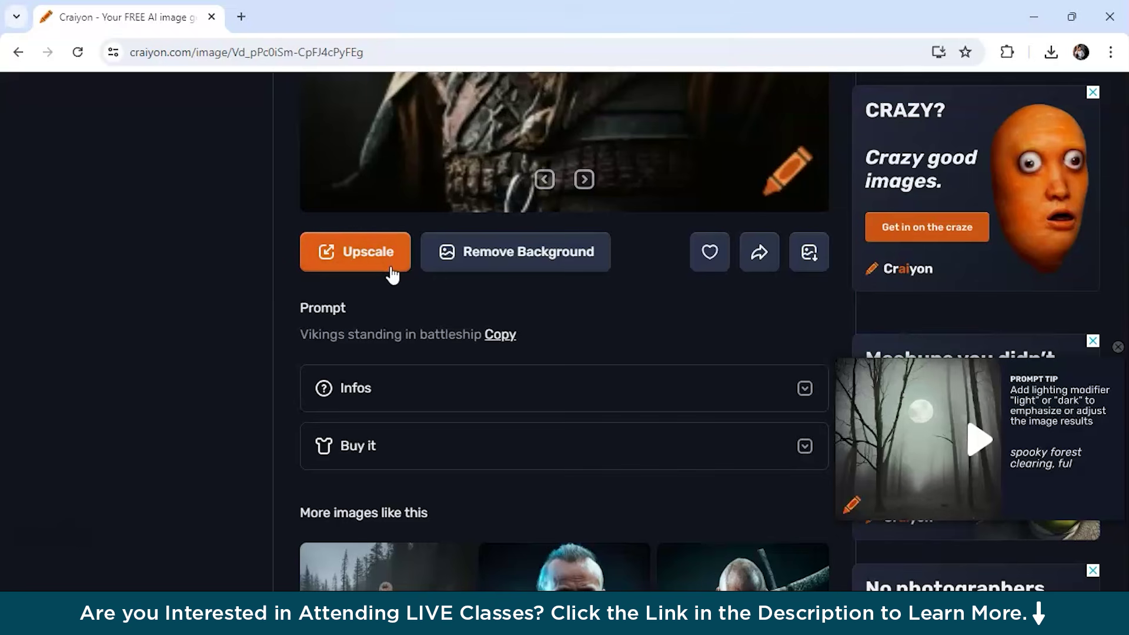
left_click(363, 451)
scroll(410, 477, "down", 4)
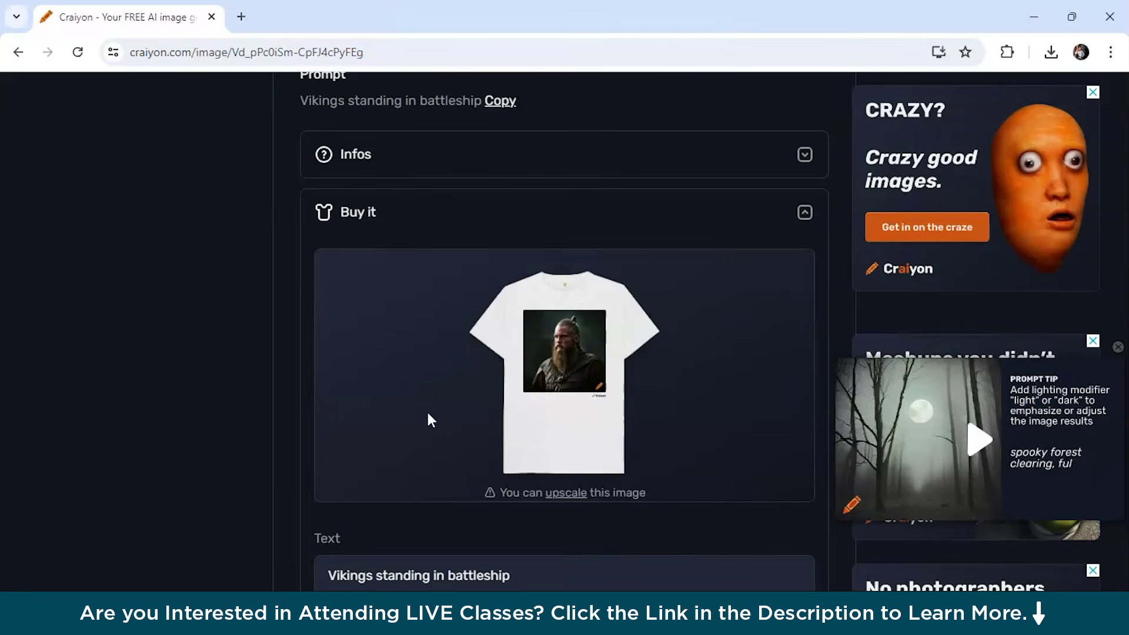
scroll(427, 415, "up", 10)
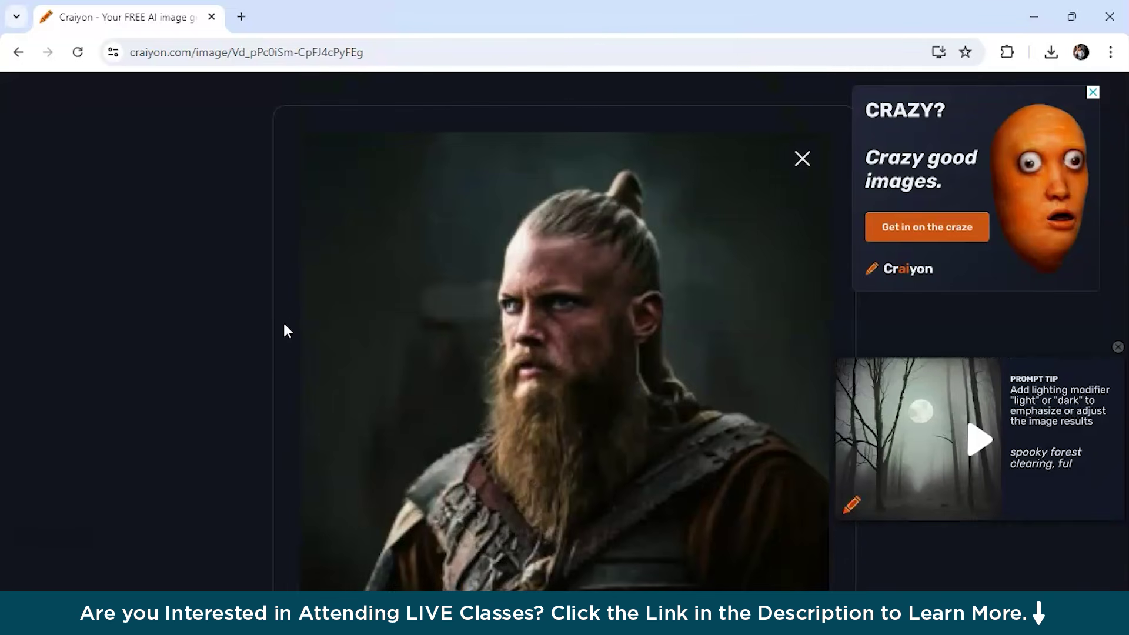
left_click(250, 323)
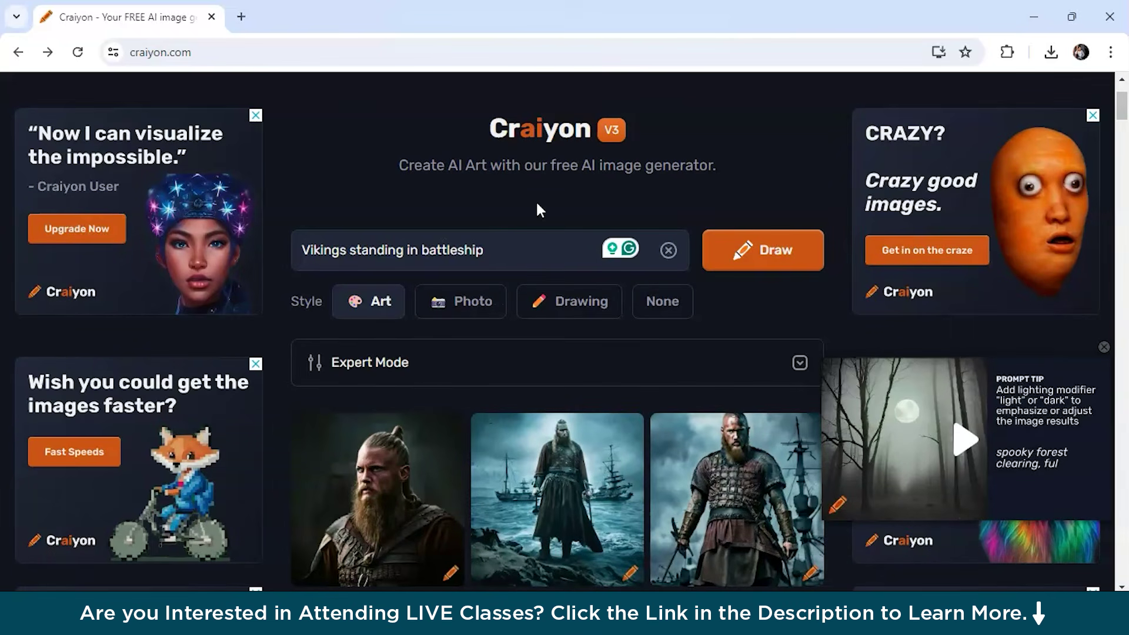
- Add the negative word "people" in Expert Mode and regenerate the images for "Vikings standing in battleship" in the Art style
scroll(480, 323, "down", 2)
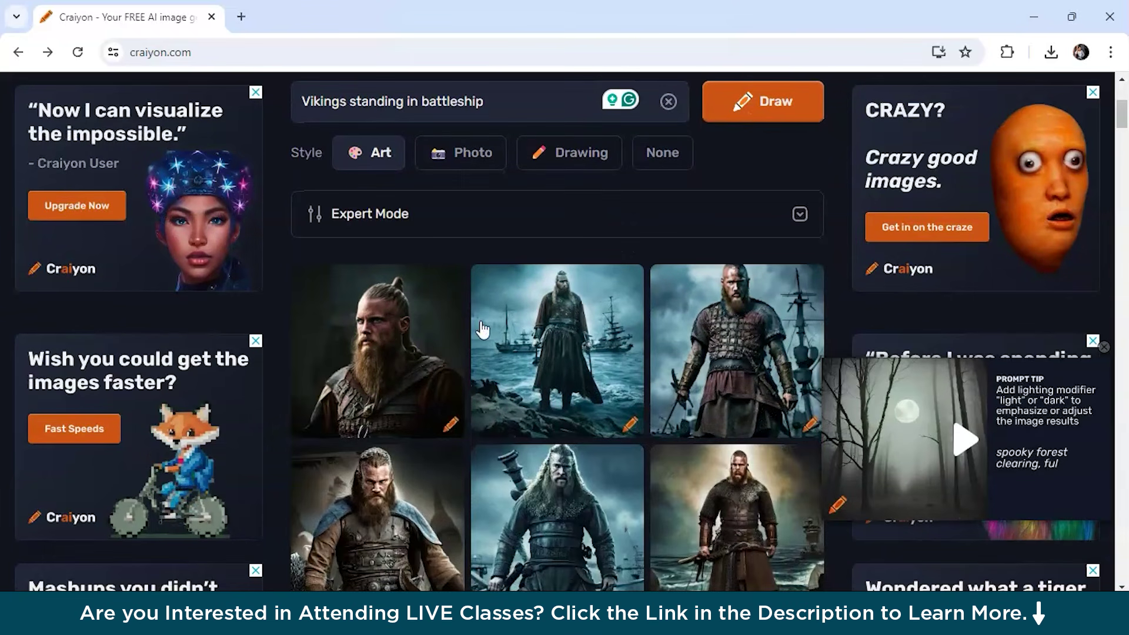
left_click(796, 216)
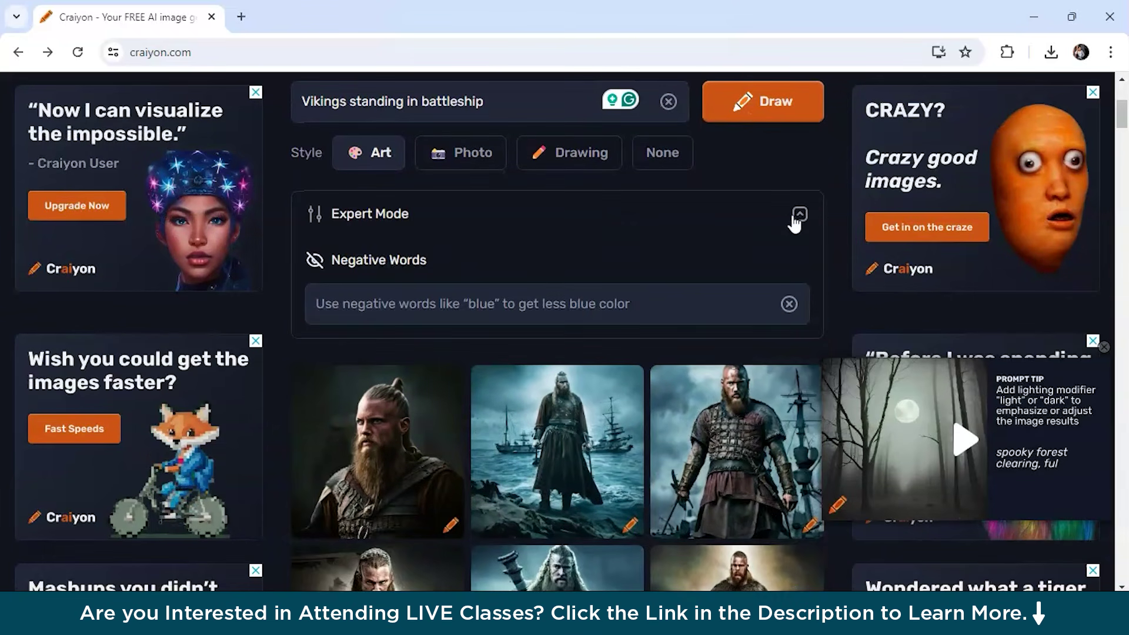
scroll(389, 258, "up", 1)
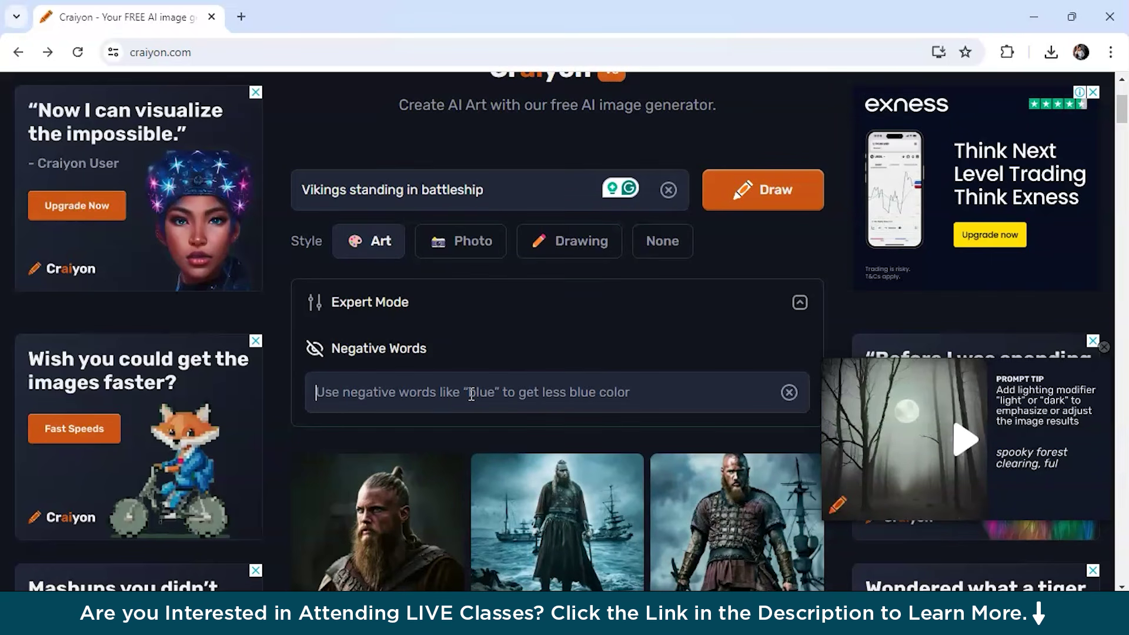
type("people")
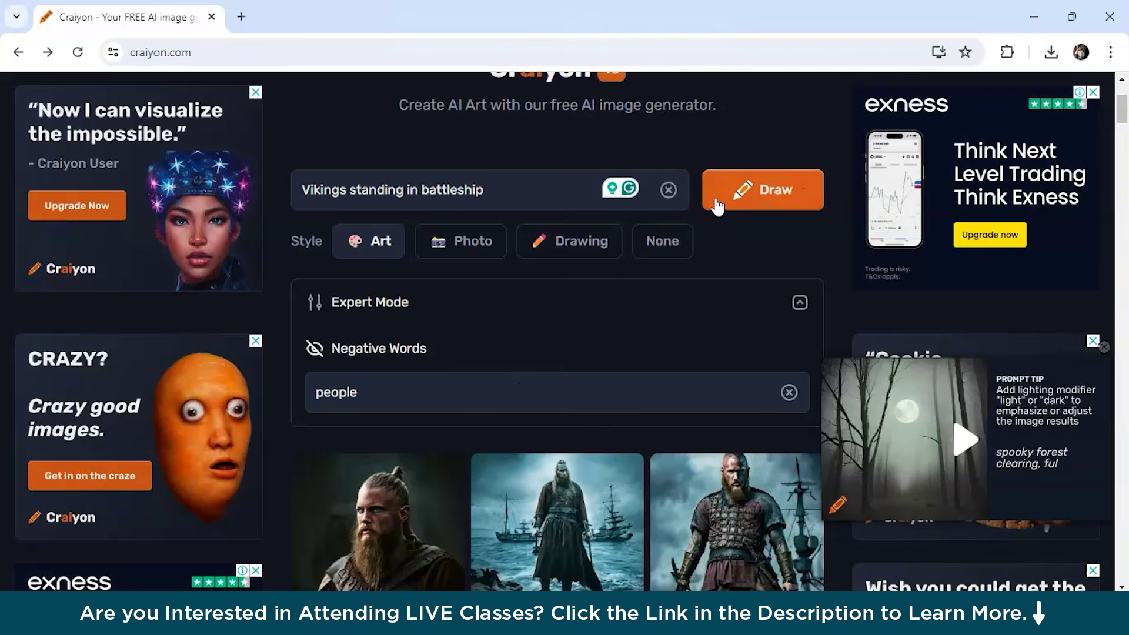
left_click(781, 187)
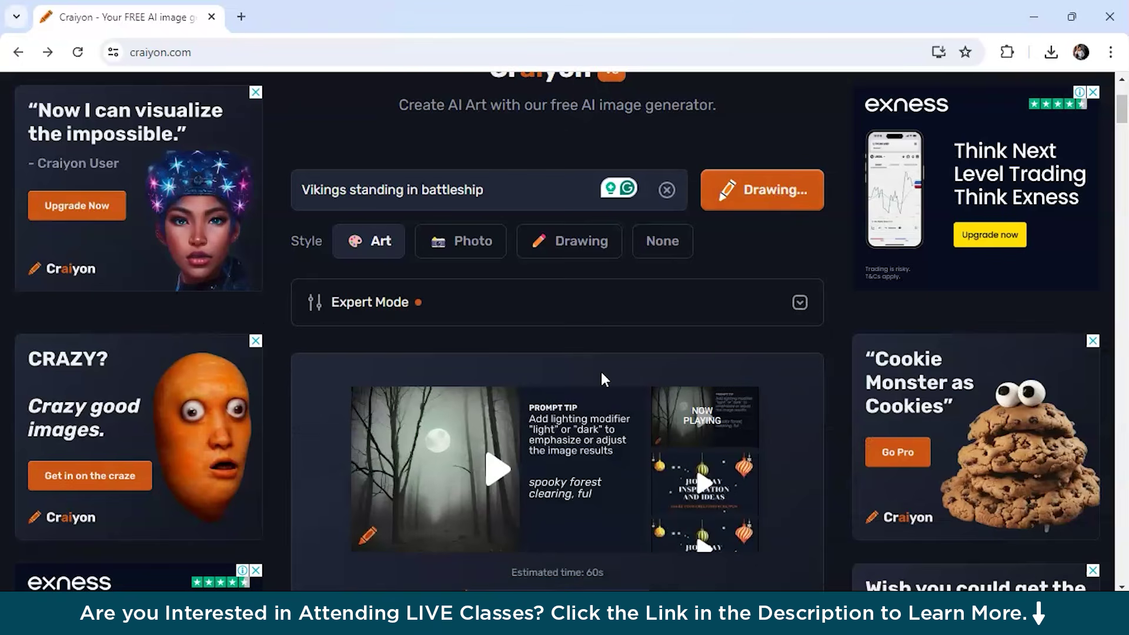
scroll(601, 371, "down", 9)
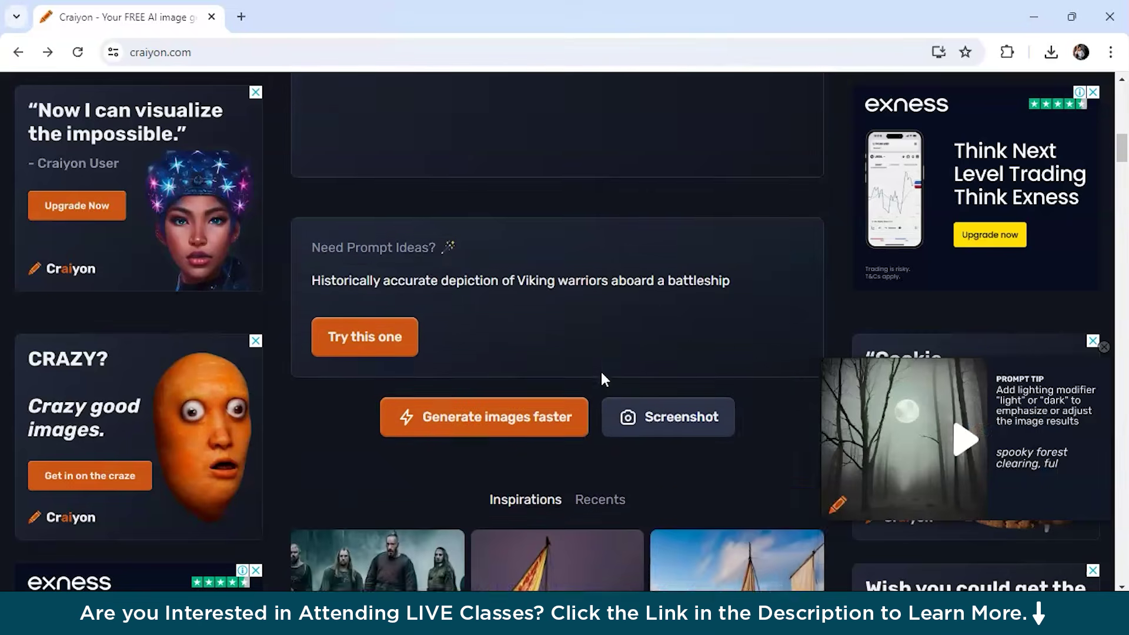
scroll(601, 372, "up", 10)
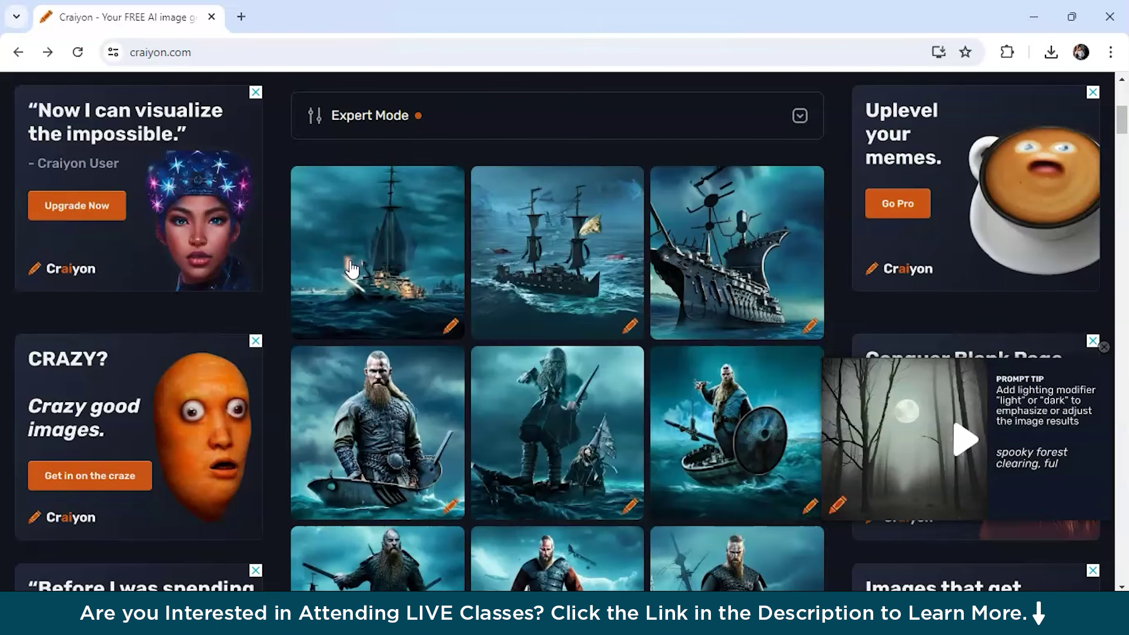
- Review the regenerated images, examine the large grey battleship image with its prompt and options, and close it
scroll(558, 429, "down", 3)
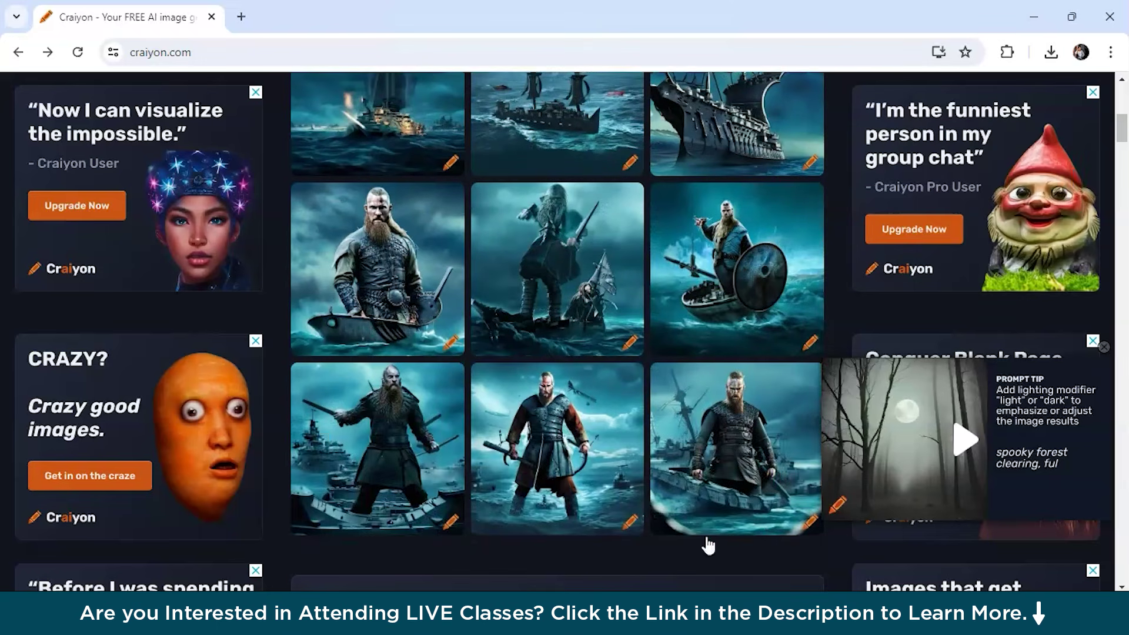
scroll(676, 447, "up", 4)
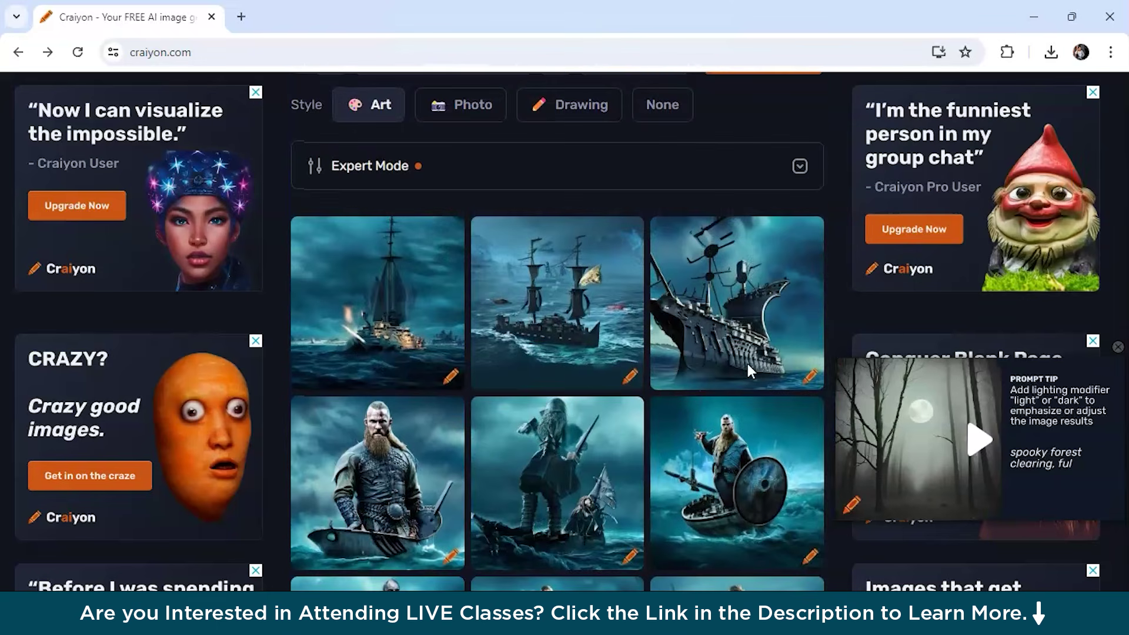
left_click(746, 364)
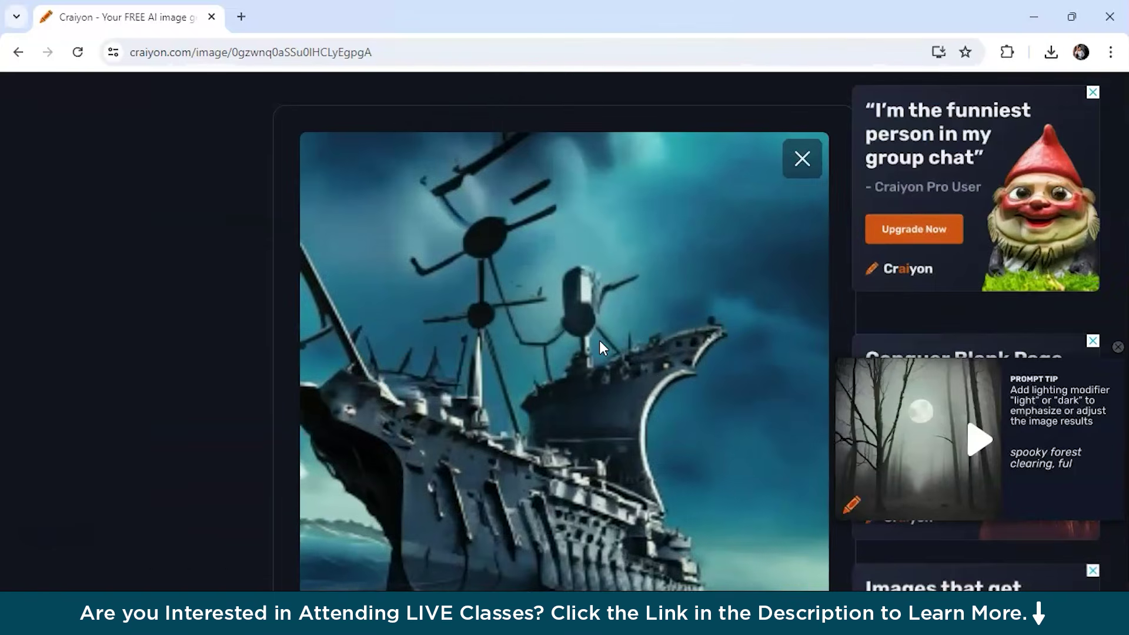
scroll(598, 341, "down", 1)
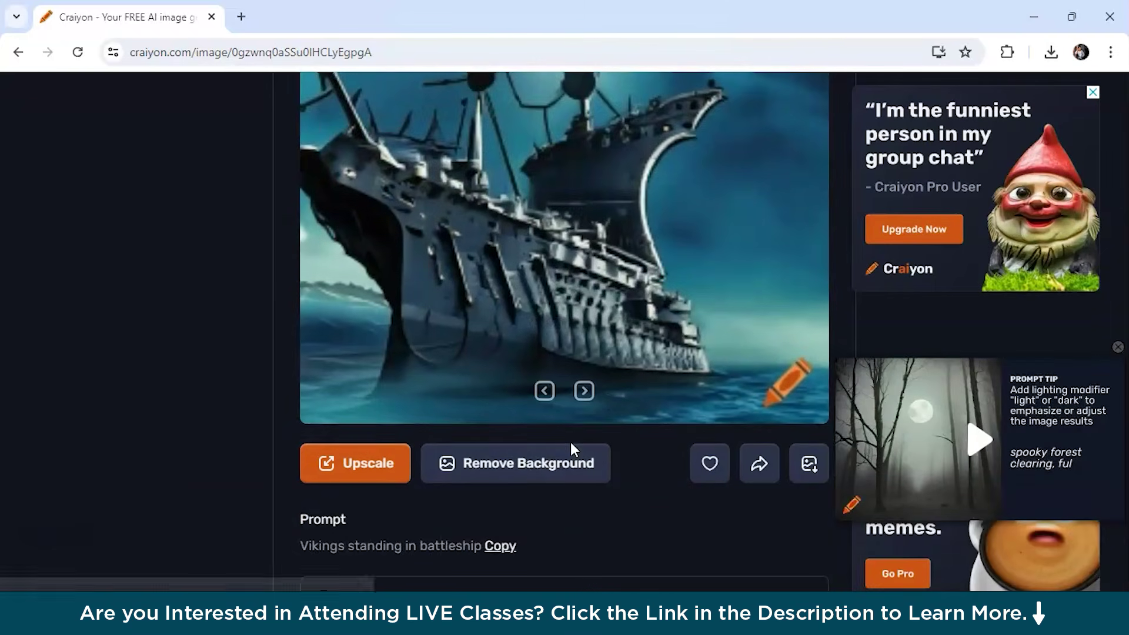
scroll(570, 442, "down", 2)
scroll(474, 429, "down", 1)
scroll(475, 429, "down", 7)
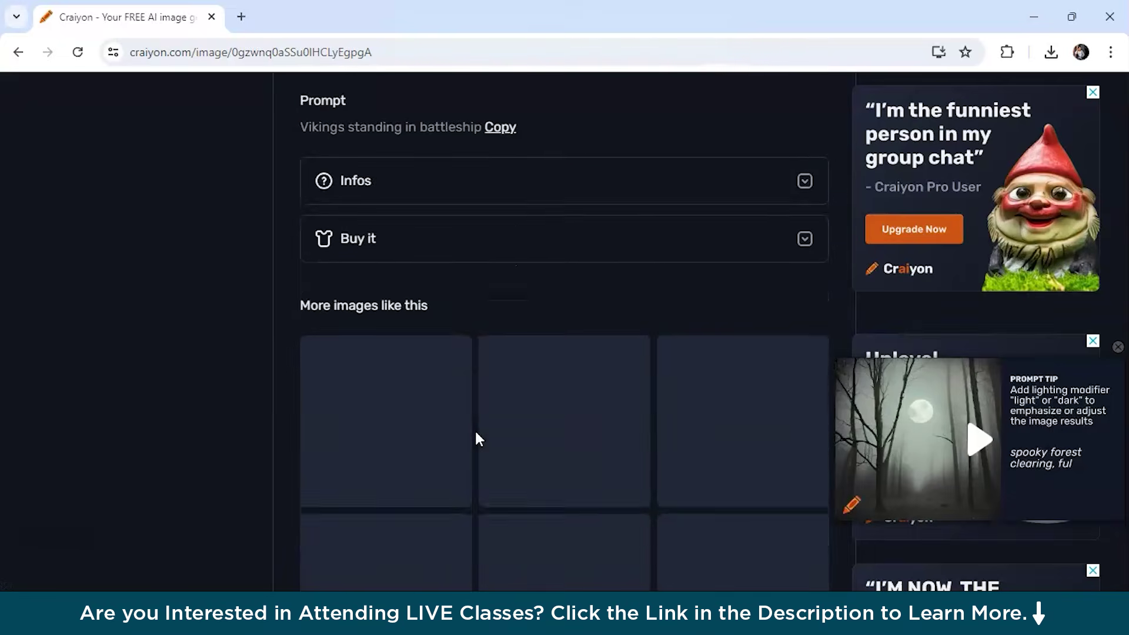
left_click(475, 432)
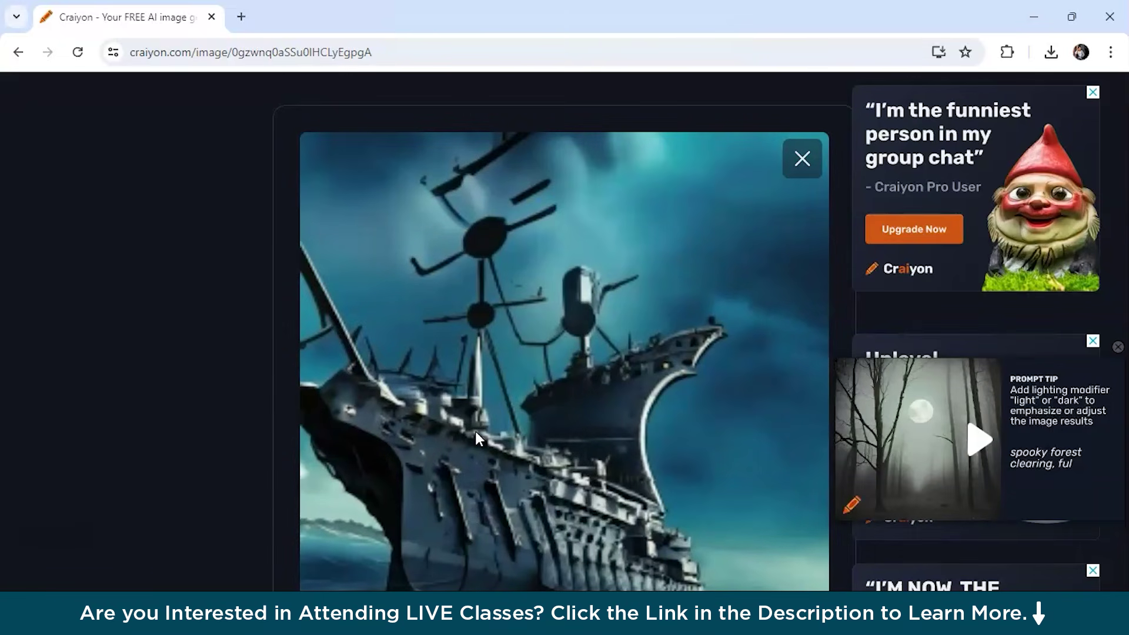
scroll(475, 432, "down", 2)
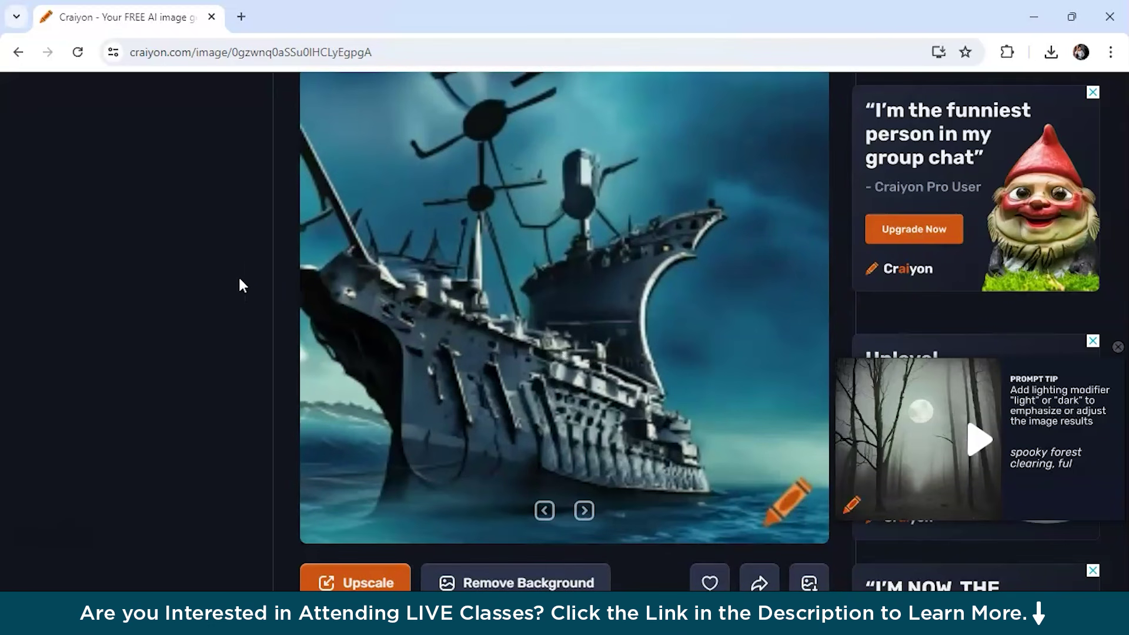
left_click(173, 303)
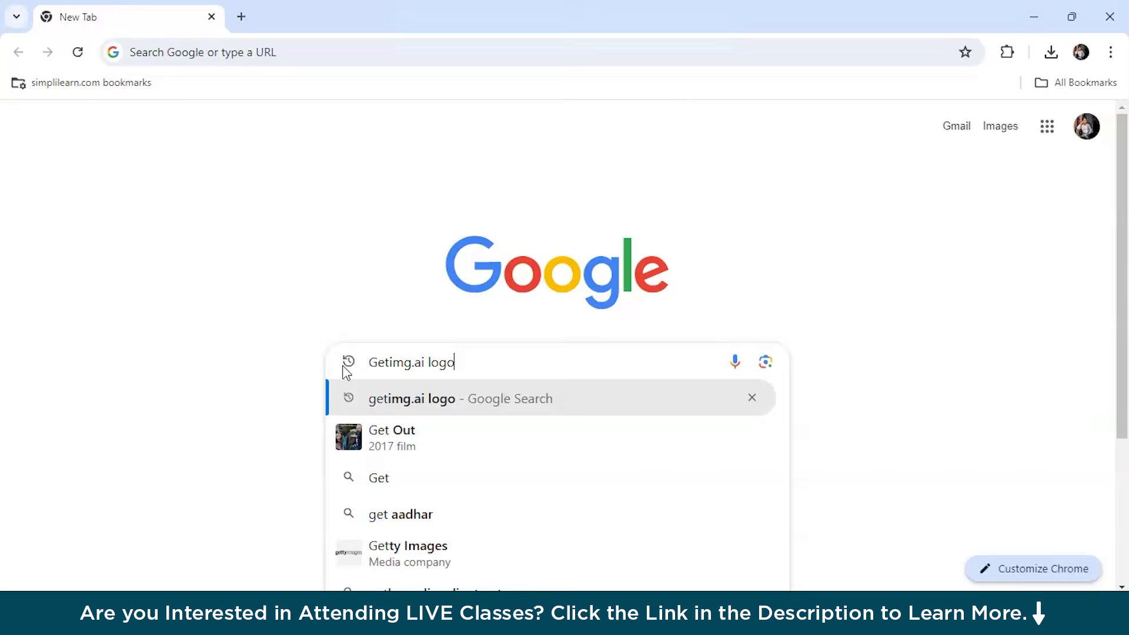
- Switch to the getimg.ai website and open its AI Generator for text-to-image generation
key("BackSpace")
key("BackSpace")
key("BackSpace")
key("BackSpace")
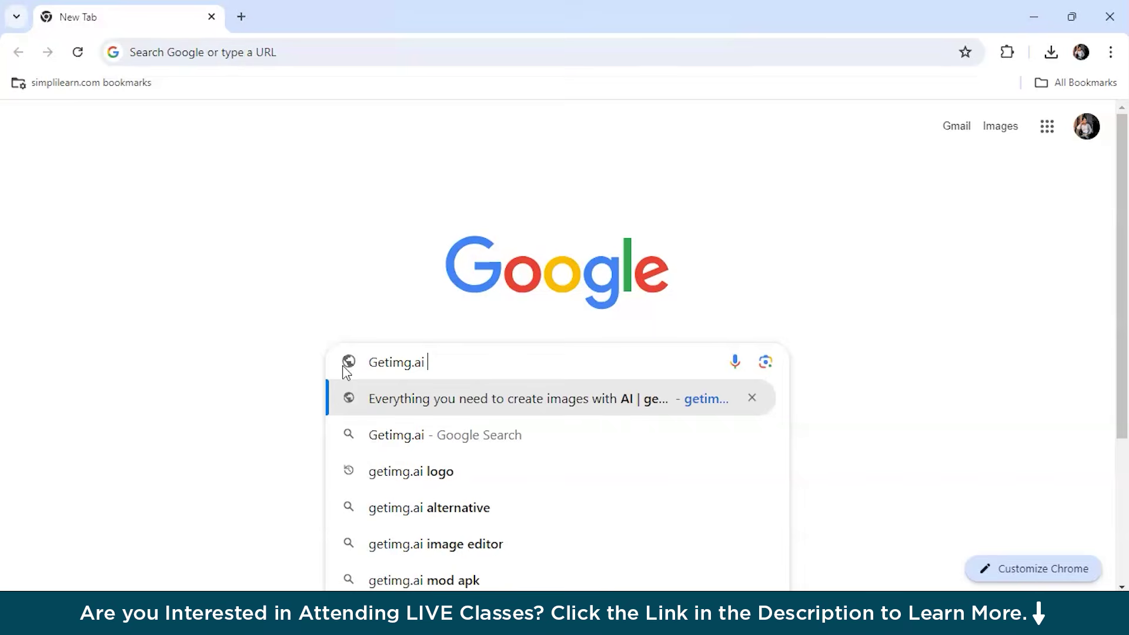
key("Return")
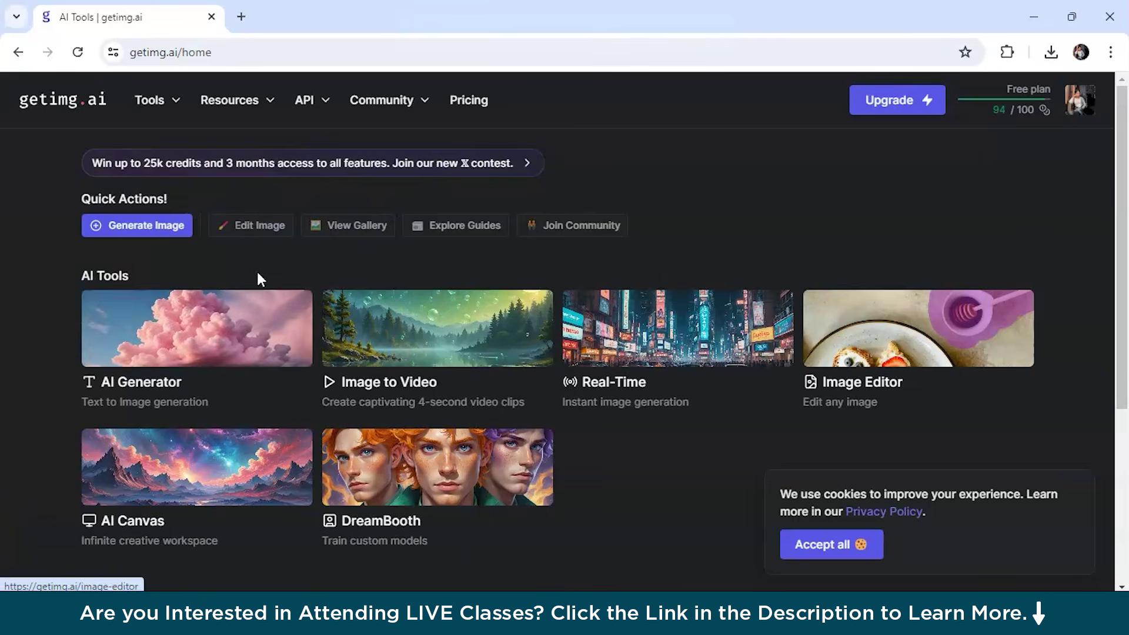
left_click(259, 297)
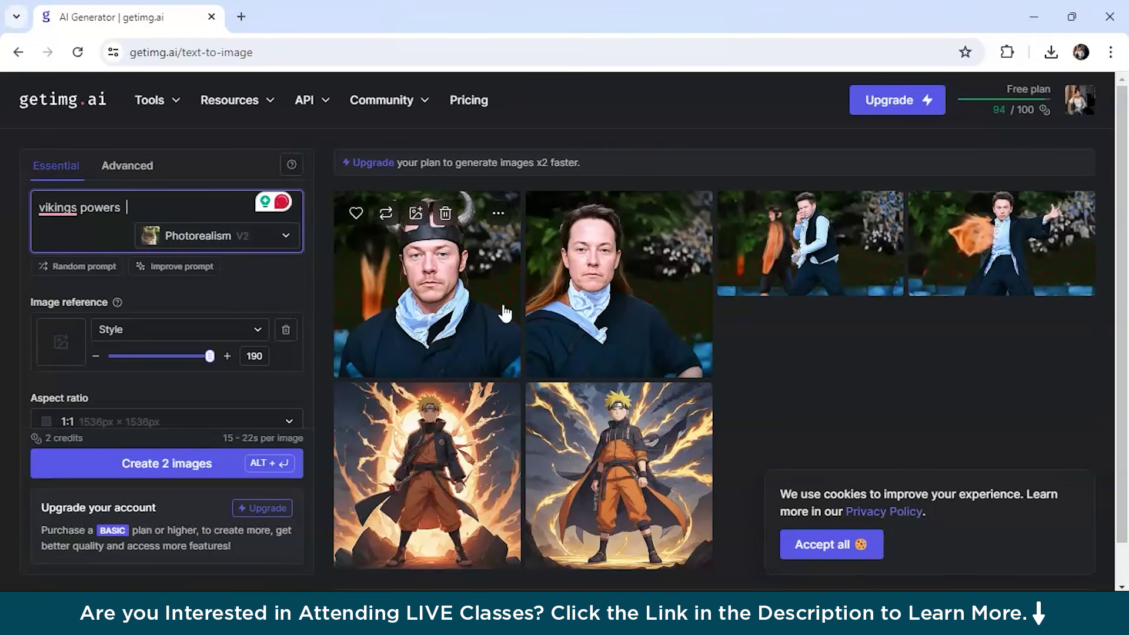
- Look through the available image models and the settings for number of images and seed
left_click(235, 243)
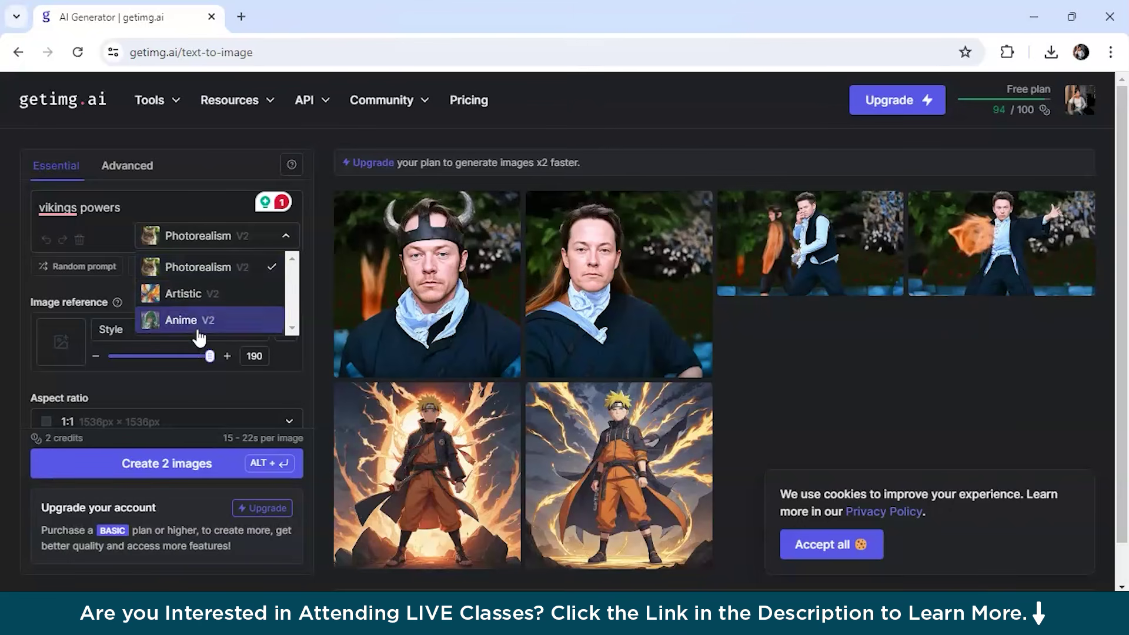
left_click(285, 244)
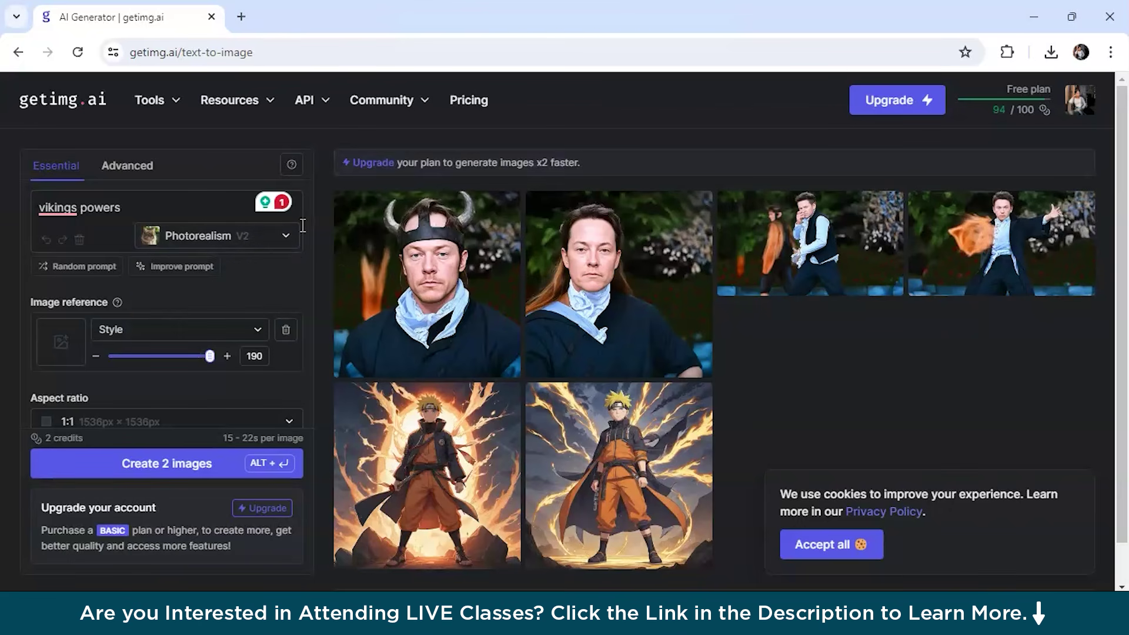
scroll(223, 344, "down", 5)
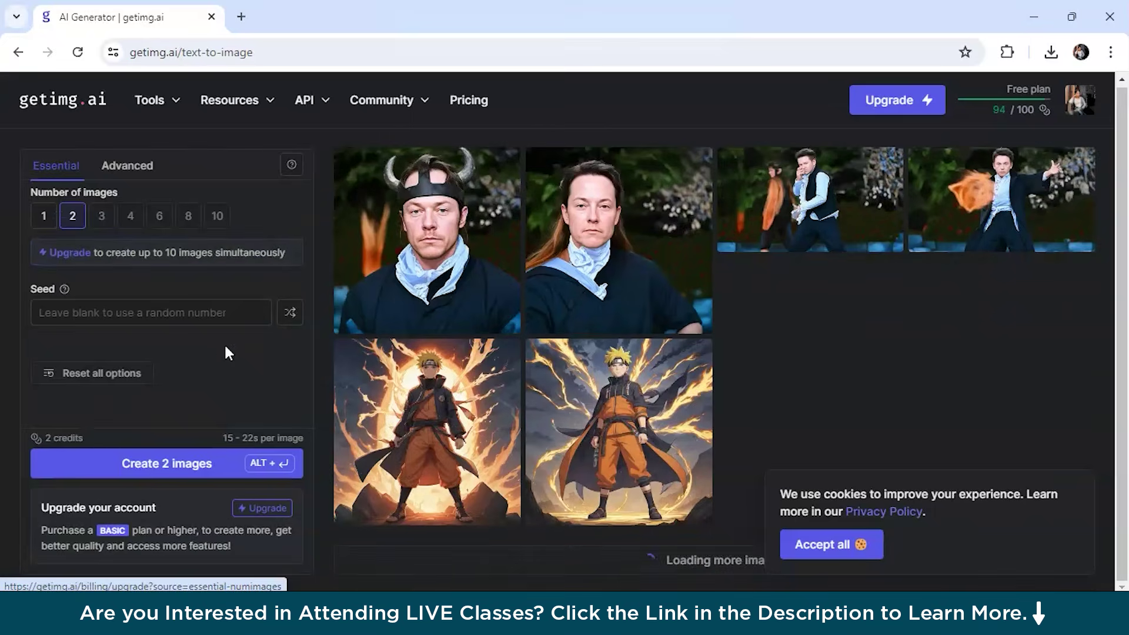
scroll(226, 347, "up", 5)
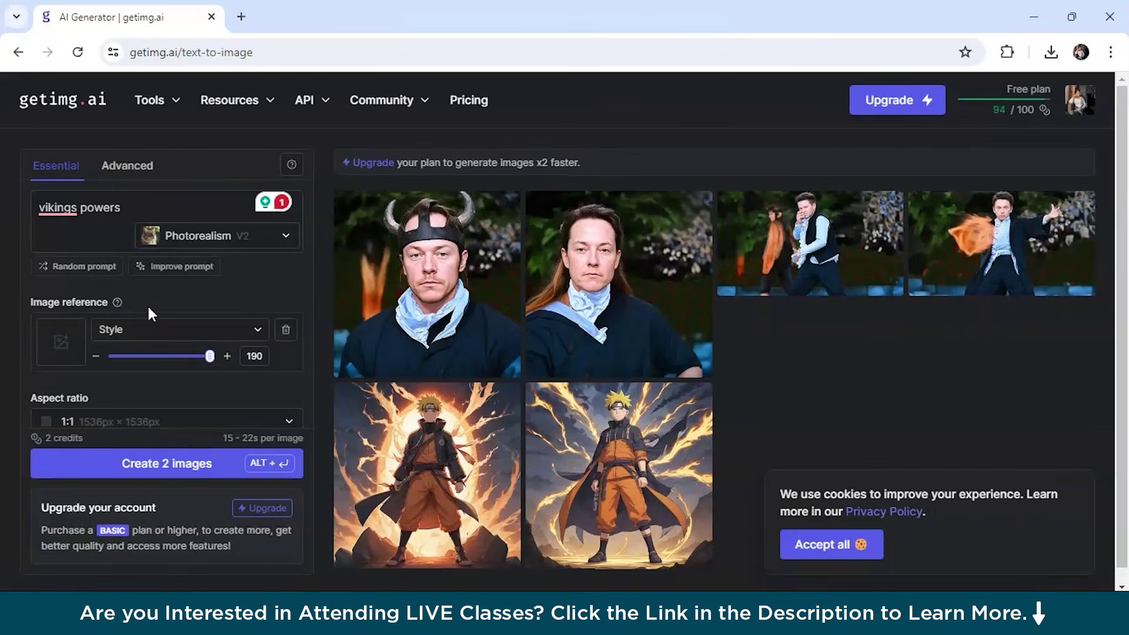
- Replace the prompt with "mountains with birds and greenary" and check the aspect ratio, number of images and seed settings
left_click_drag(131, 209, 20, 207)
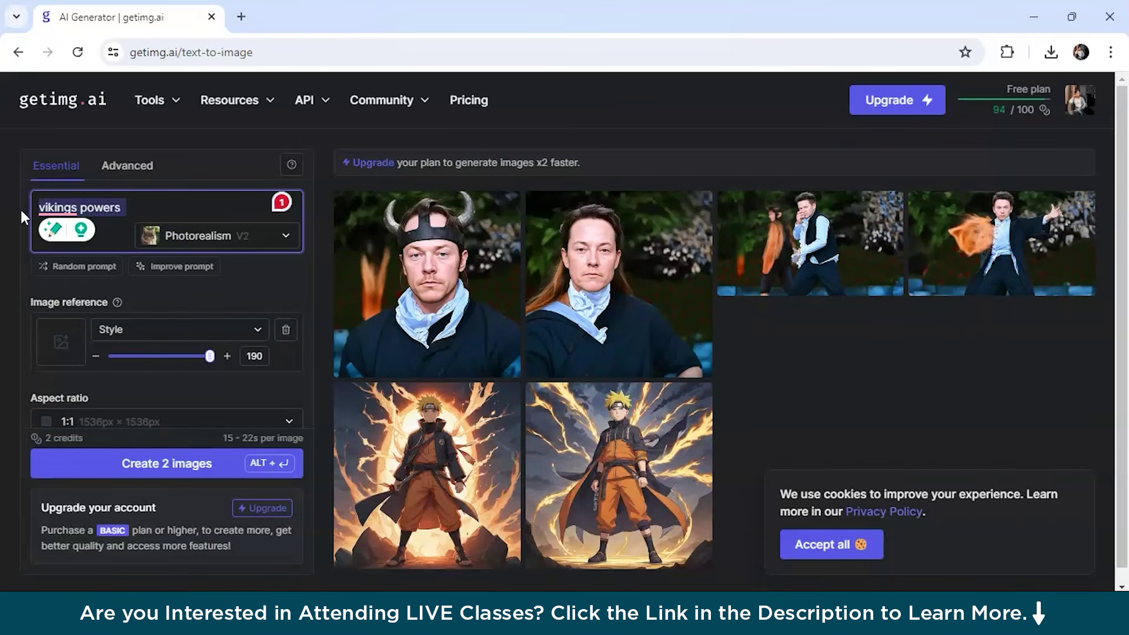
key("BackSpace")
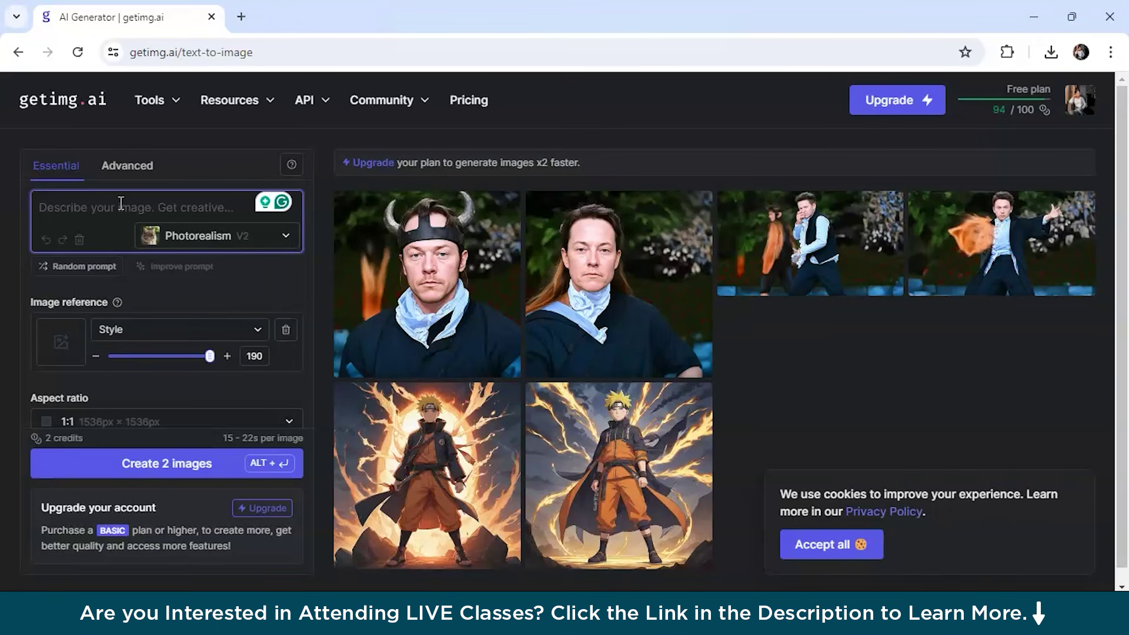
type("mountains with birds")
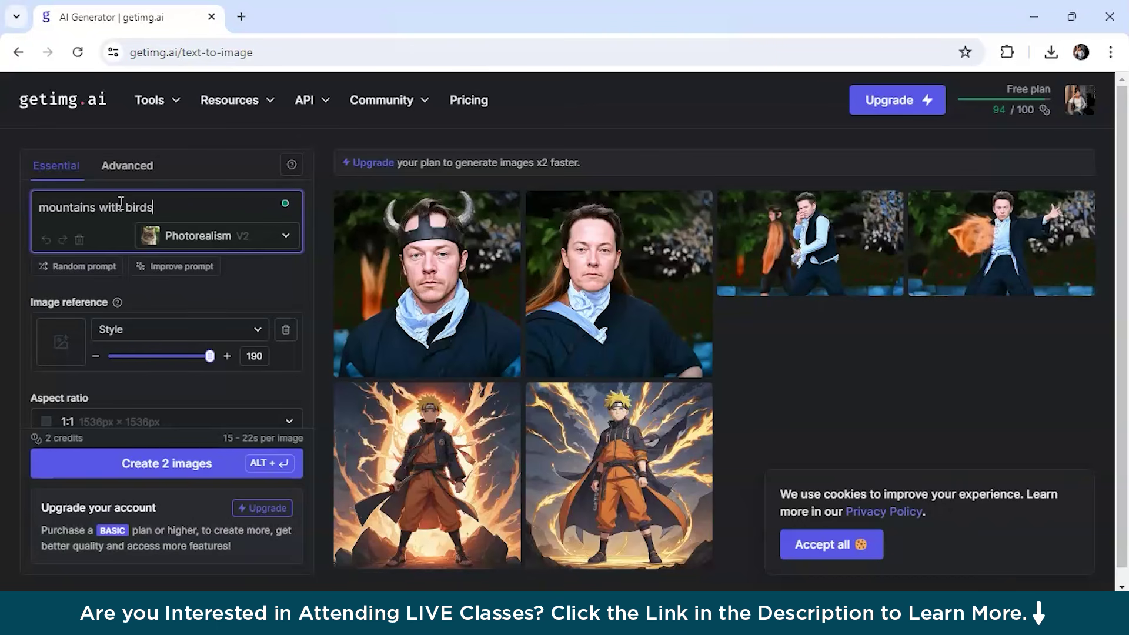
type("and greena")
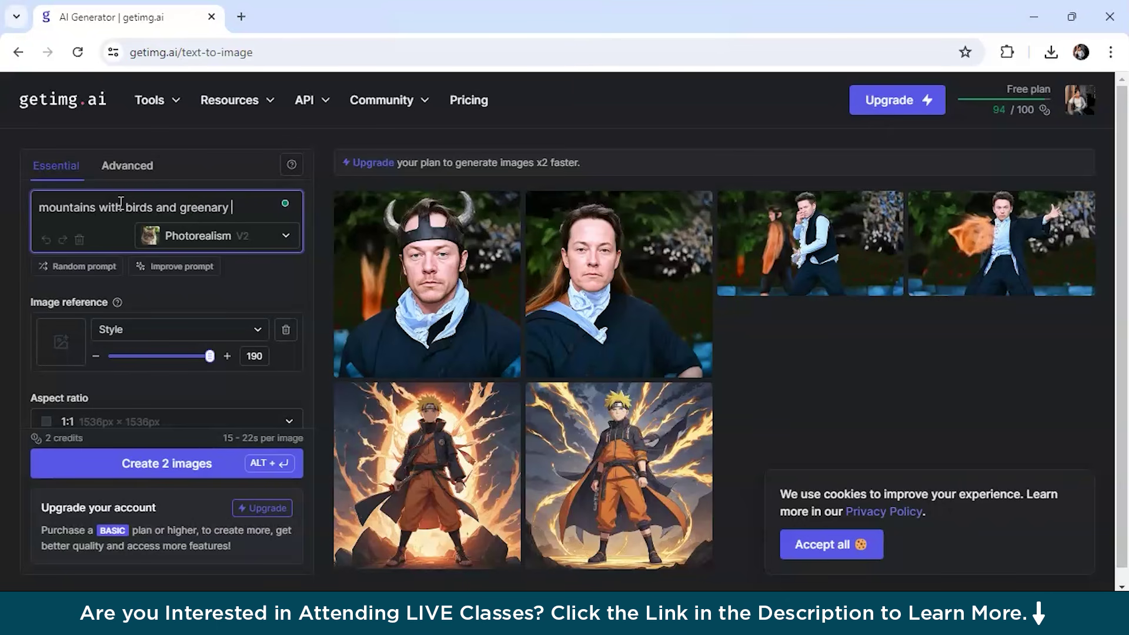
type("ry")
key("Return")
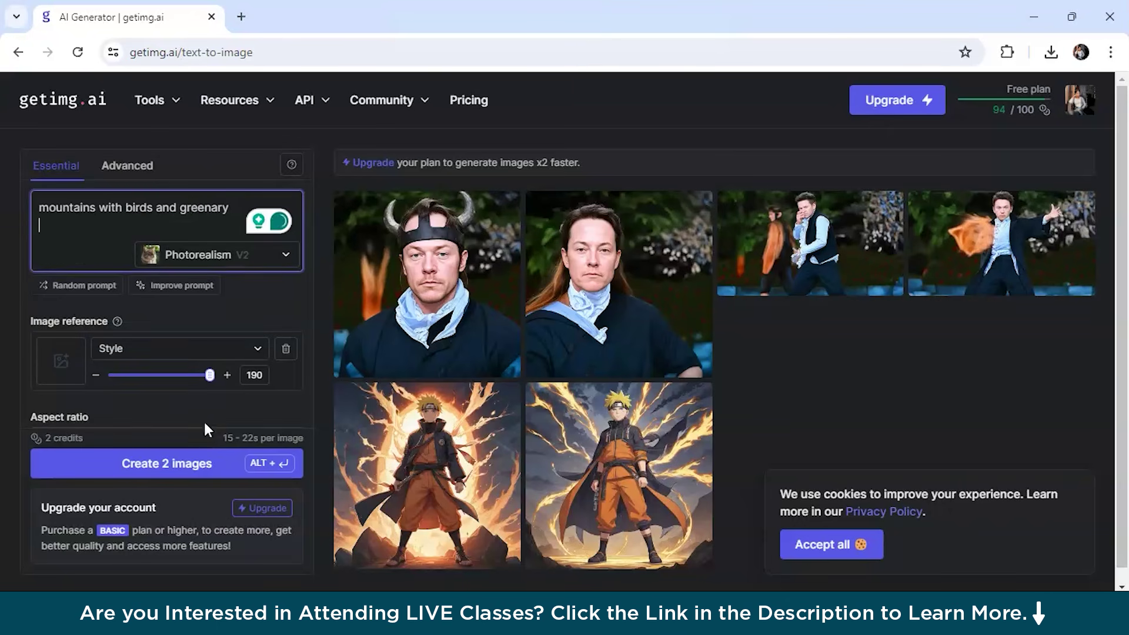
scroll(194, 441, "down", 1)
scroll(223, 360, "down", 5)
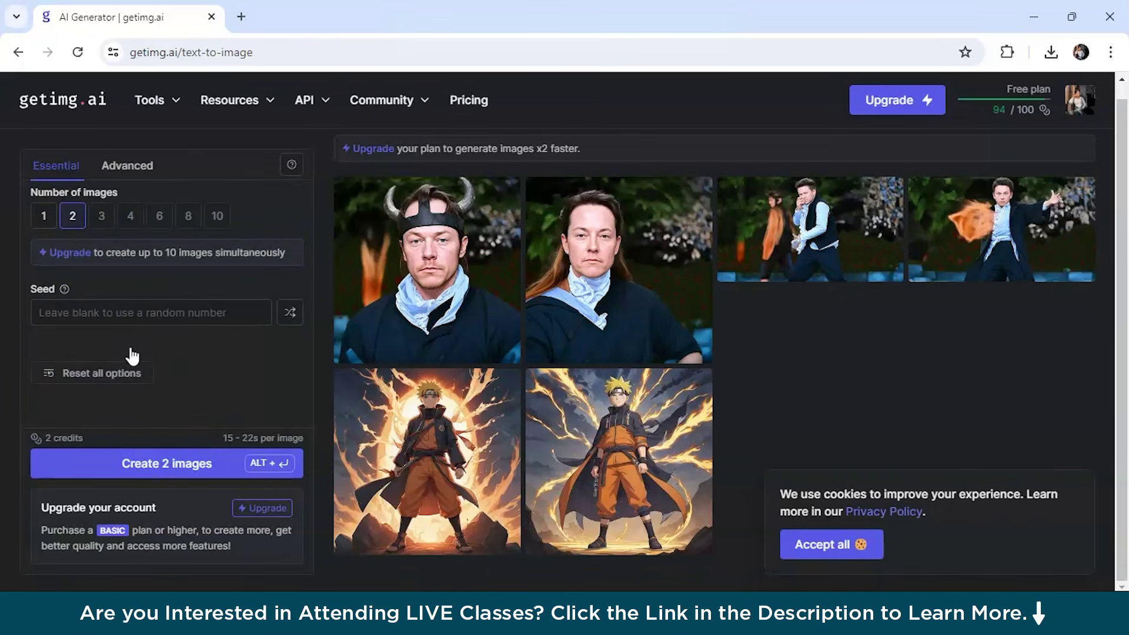
scroll(132, 353, "up", 2)
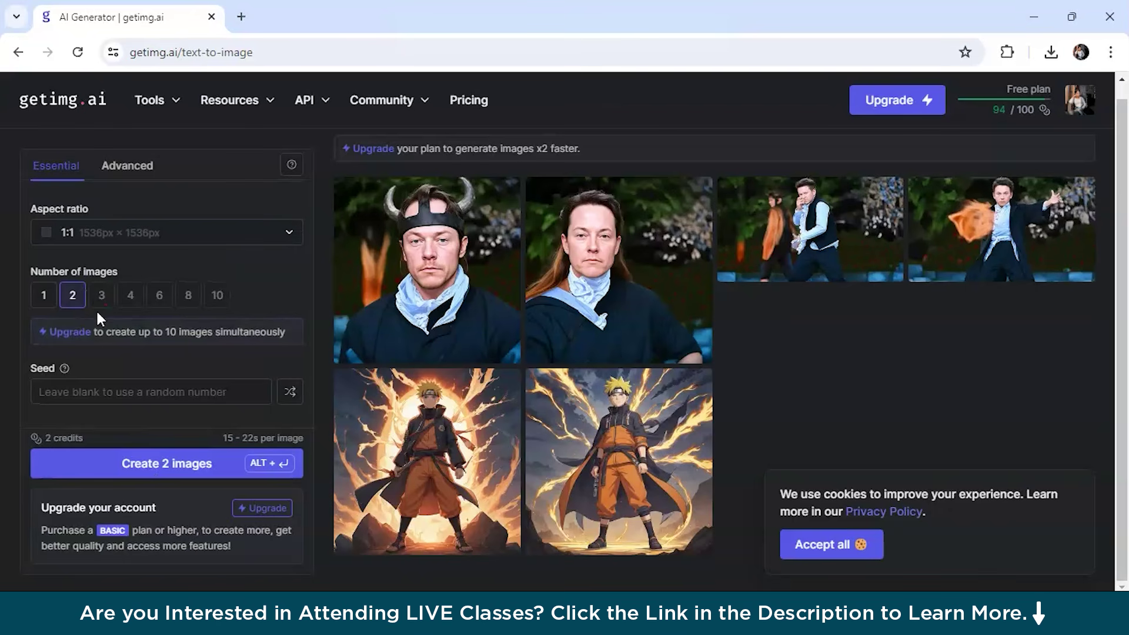
- Check the generation settings and create two 1:1 Photorealism images from the "mountains with birds and greenary" prompt
scroll(144, 374, "up", 1)
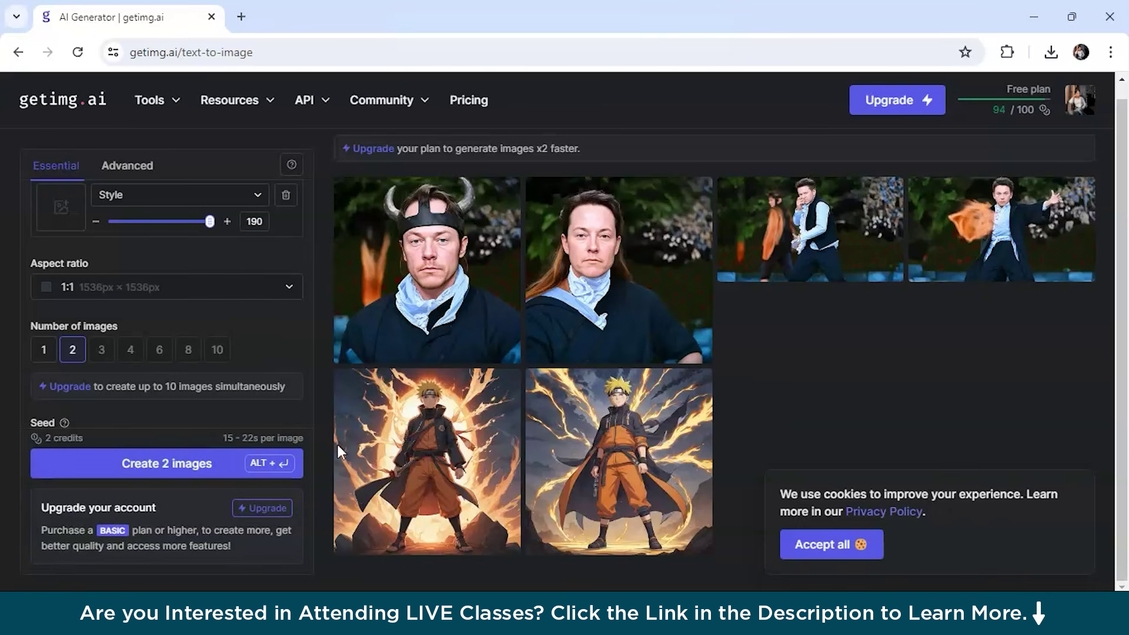
mouse_move(573, 322)
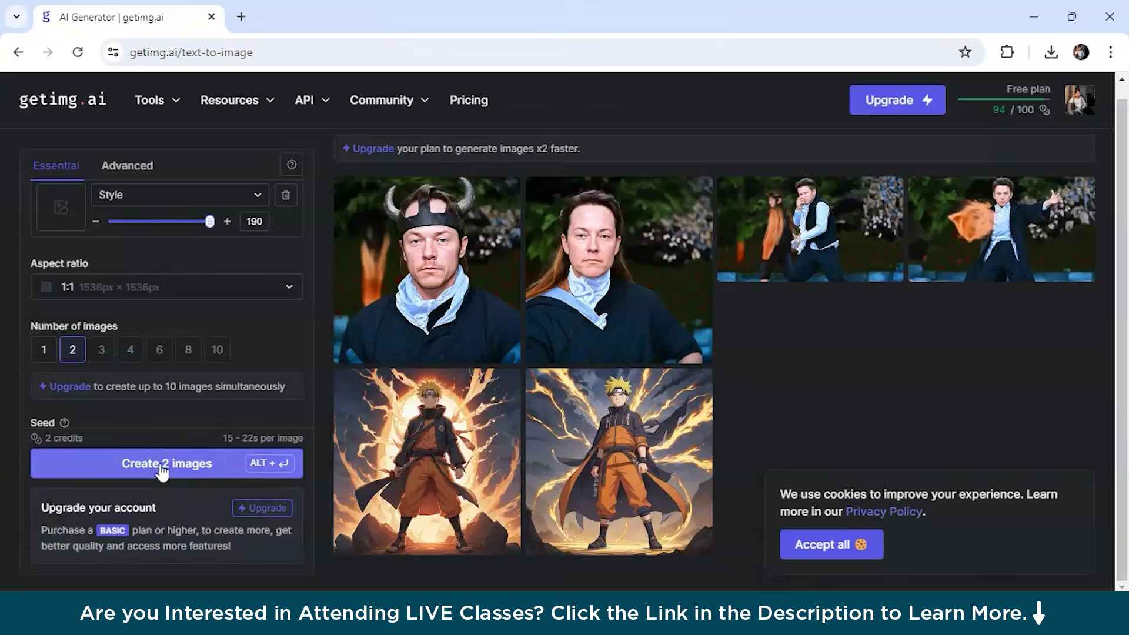
scroll(149, 330, "up", 2)
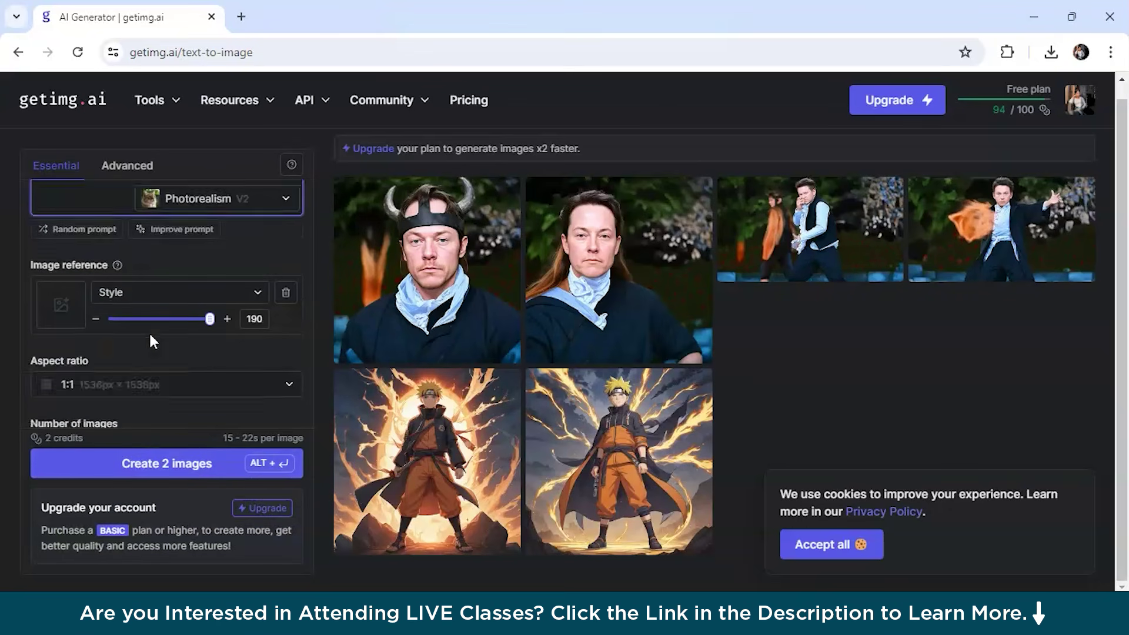
scroll(149, 330, "up", 1)
scroll(114, 322, "down", 4)
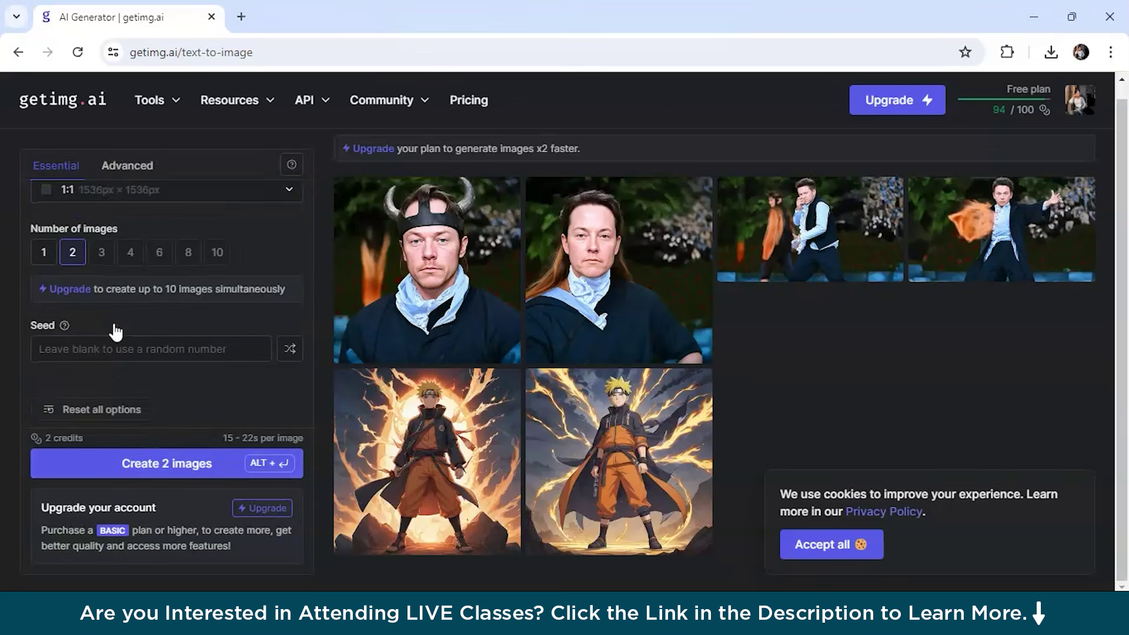
scroll(113, 327, "up", 4)
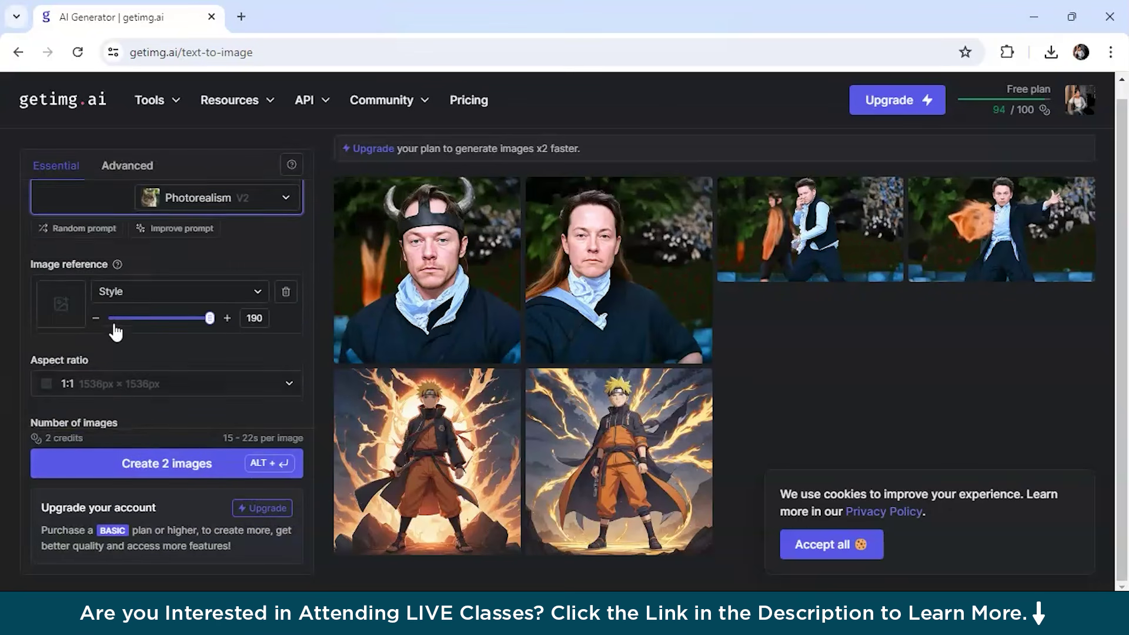
left_click(165, 464)
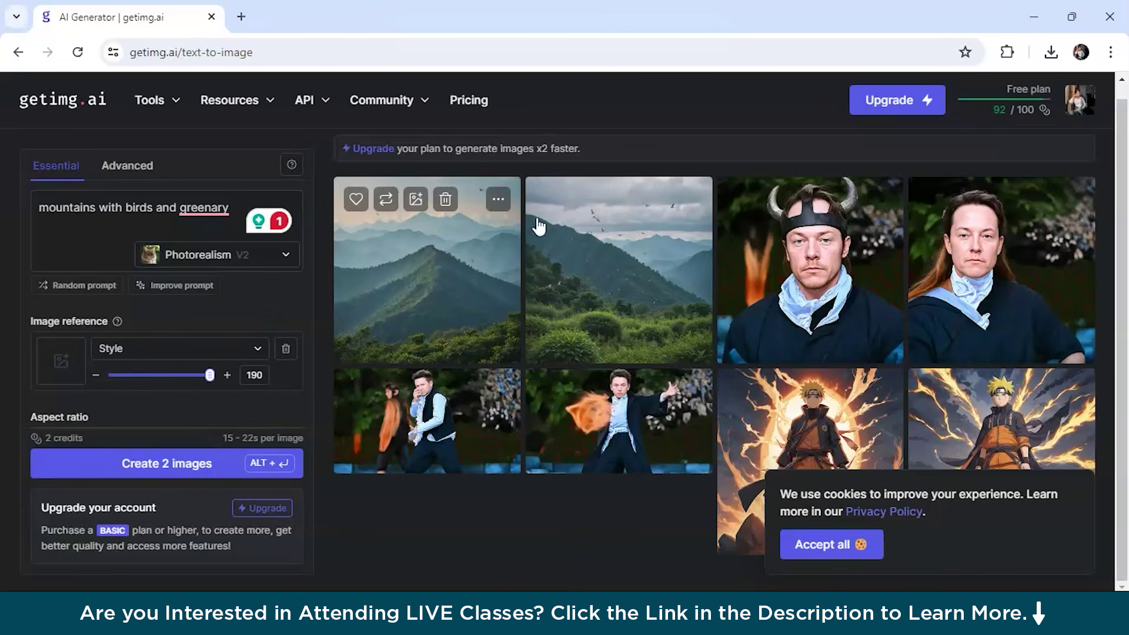
- Open the first generated mountain image, examine it closely with its prompt, details and available actions, and close it
left_click(439, 285)
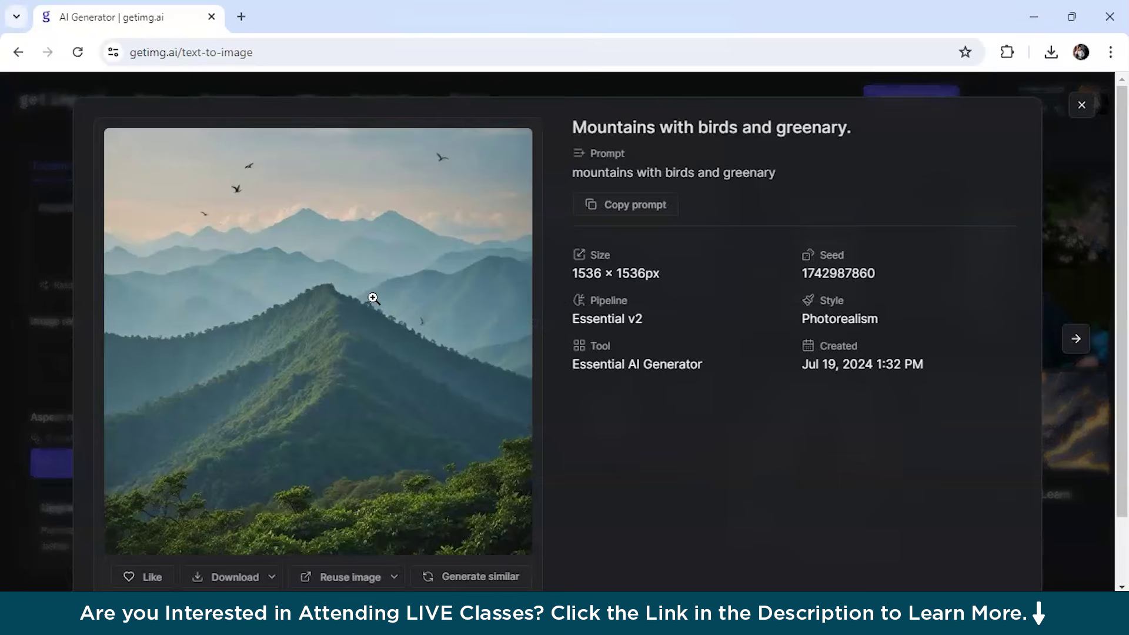
scroll(373, 298, "up", 5)
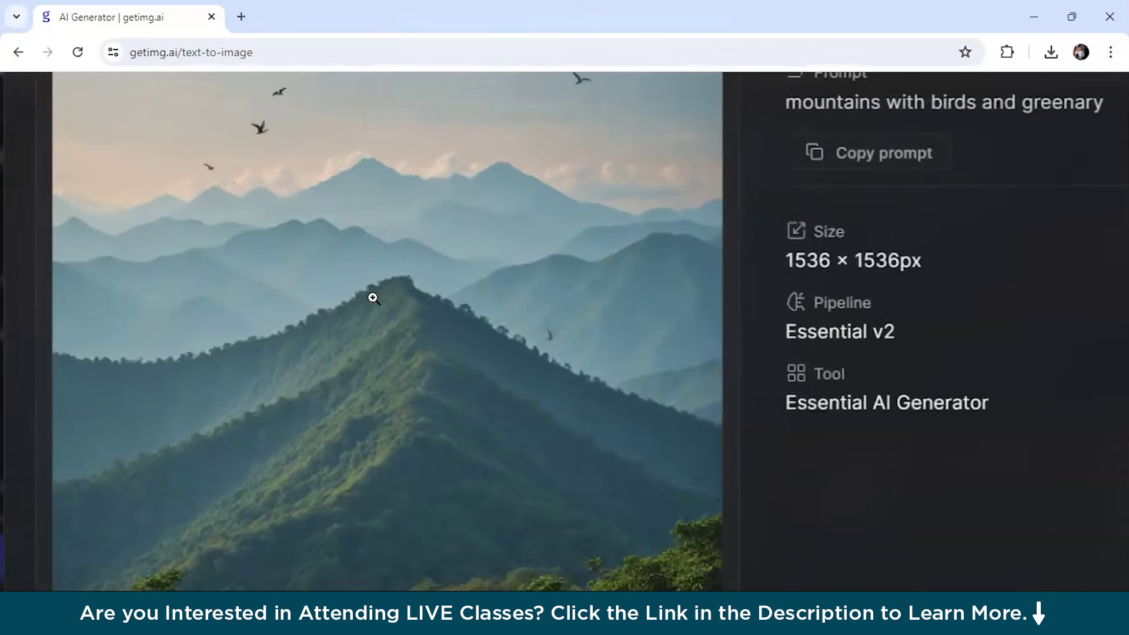
scroll(373, 298, "down", 5)
scroll(373, 298, "down", 2)
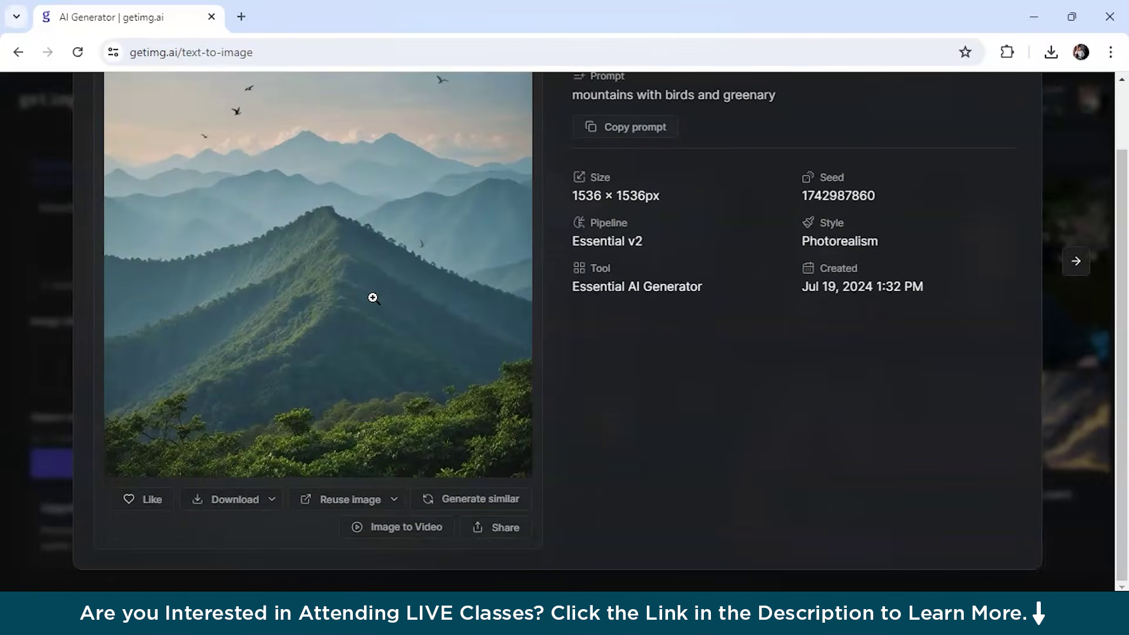
scroll(373, 298, "up", 1)
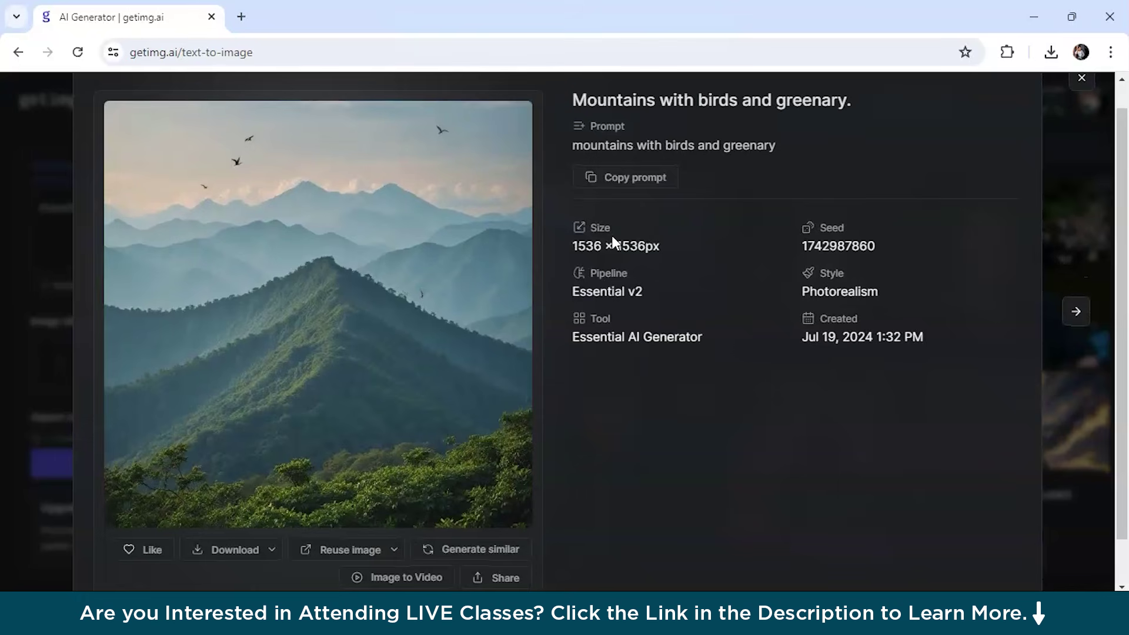
left_click(1051, 178)
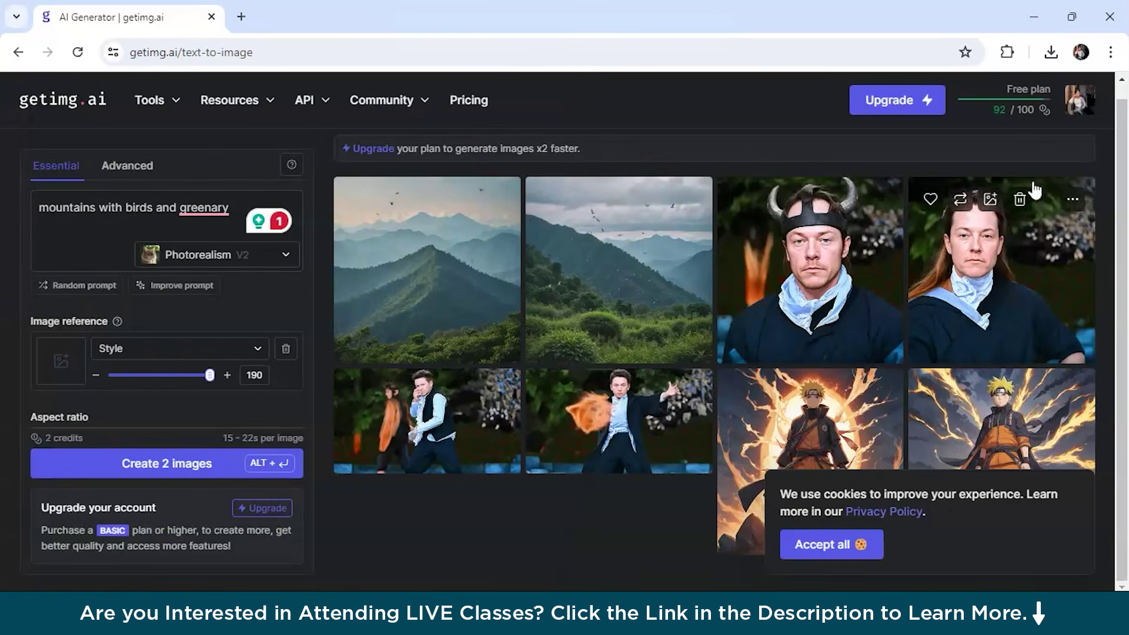
- Review the available aspect ratios for the image generation, leaving the selection at 1:1
scroll(177, 372, "down", 5)
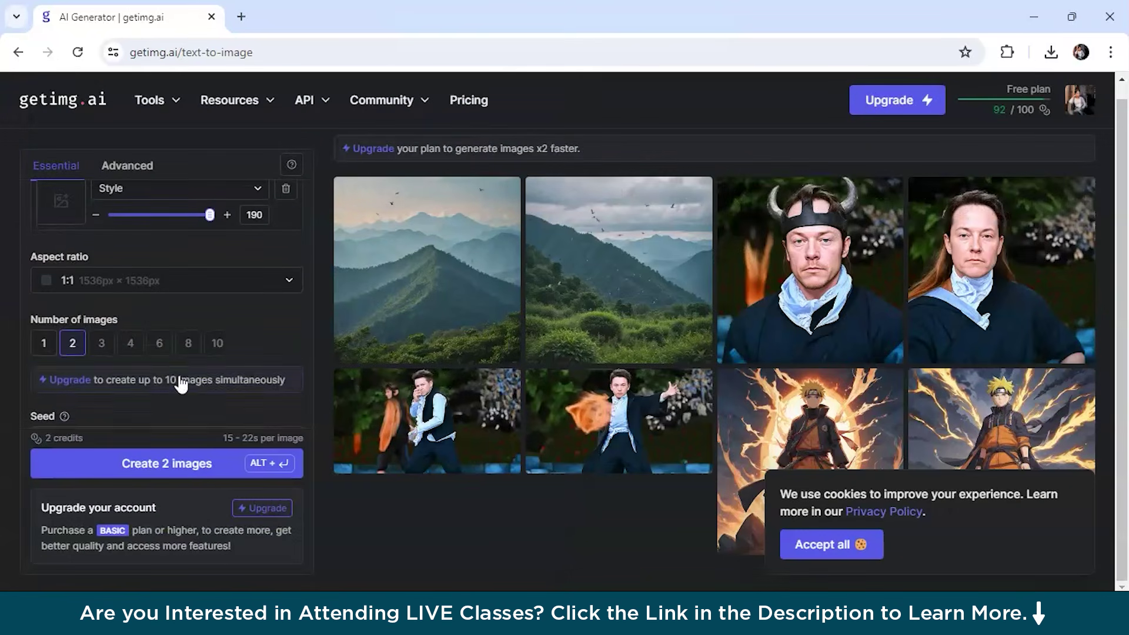
scroll(181, 375, "up", 2)
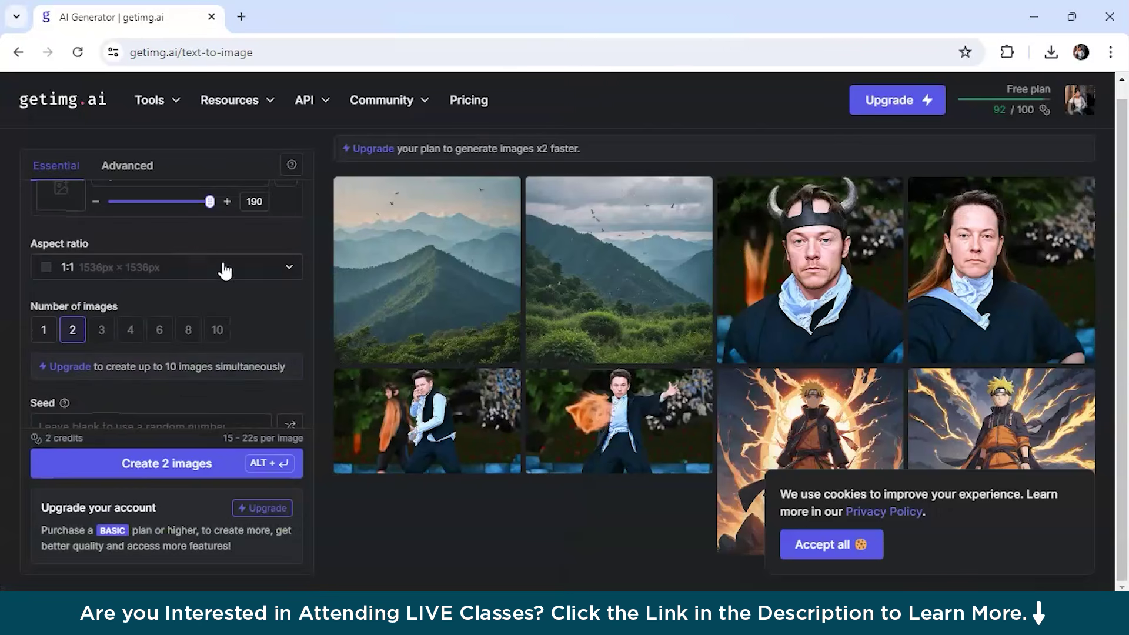
left_click(268, 270)
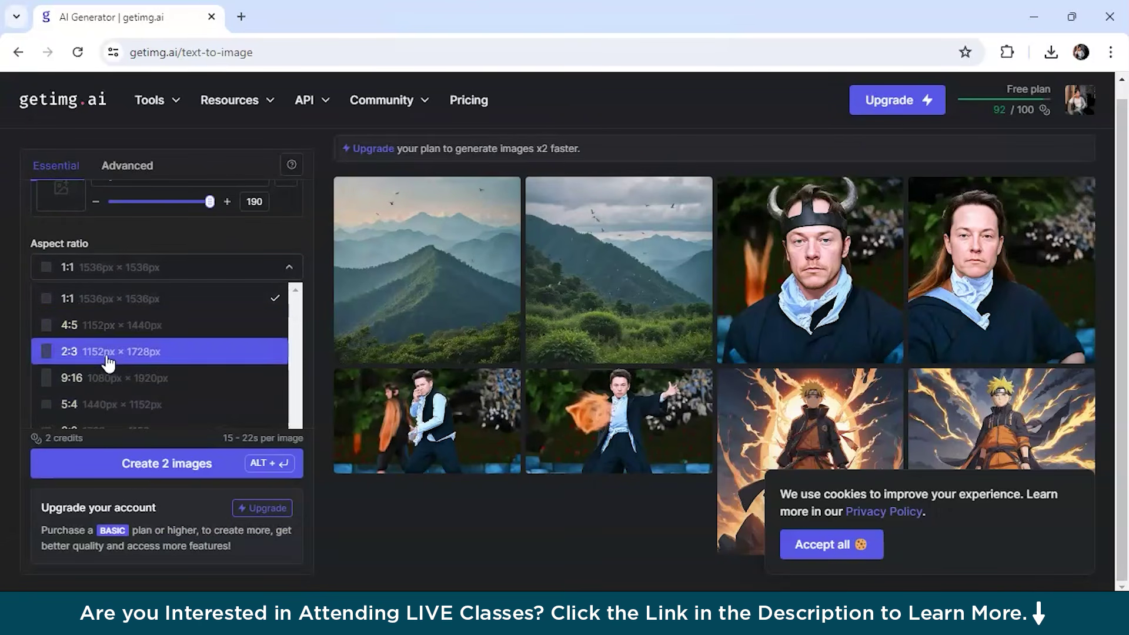
left_click(291, 270)
scroll(287, 259, "up", 3)
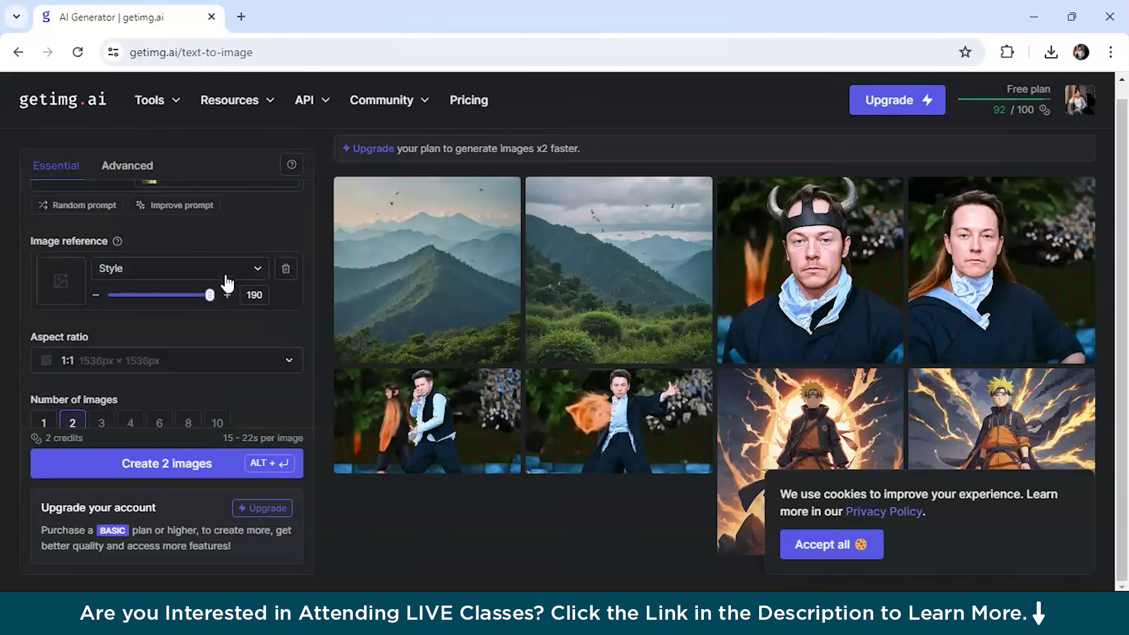
- Look through the image reference types, keep Style, and set the reference strength to 159
left_click(222, 278)
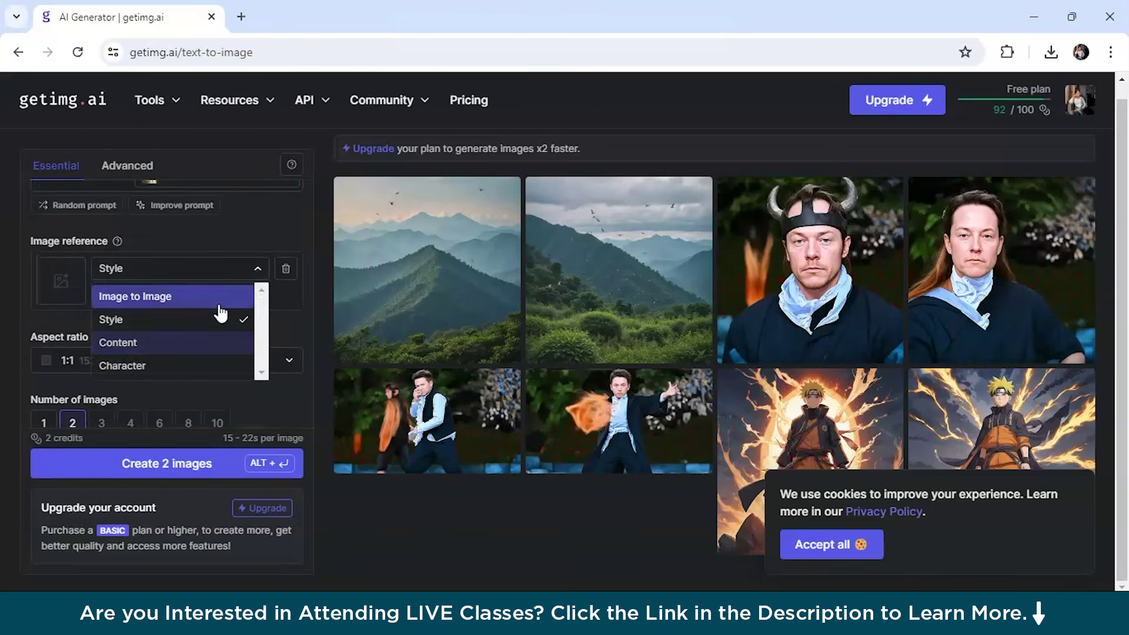
left_click(217, 272)
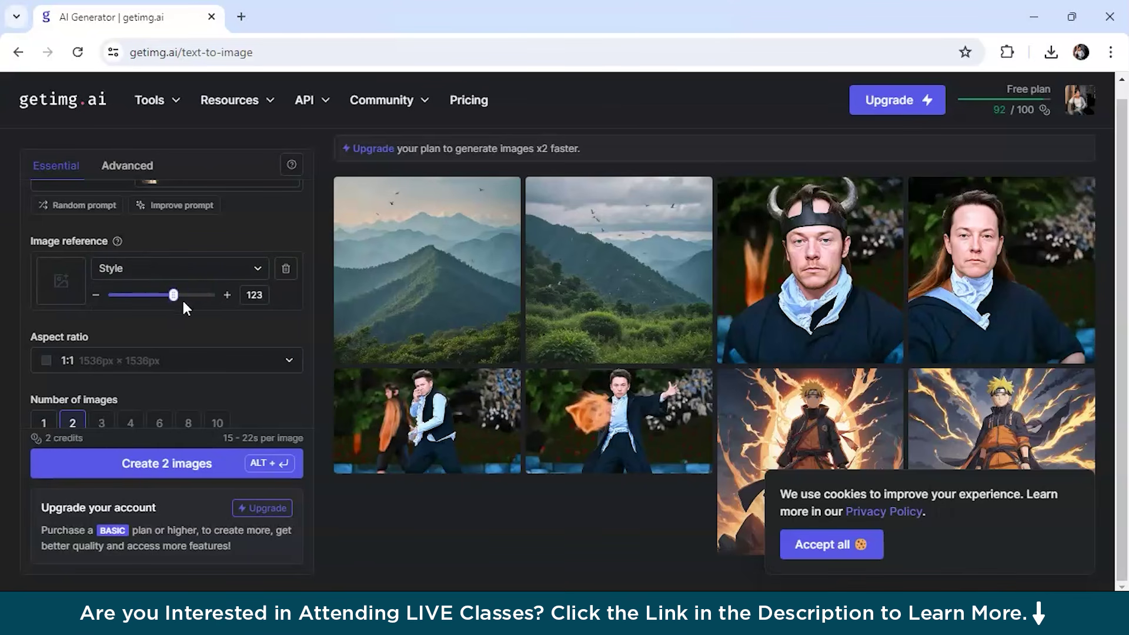
left_click_drag(174, 295, 193, 296)
scroll(196, 307, "up", 2)
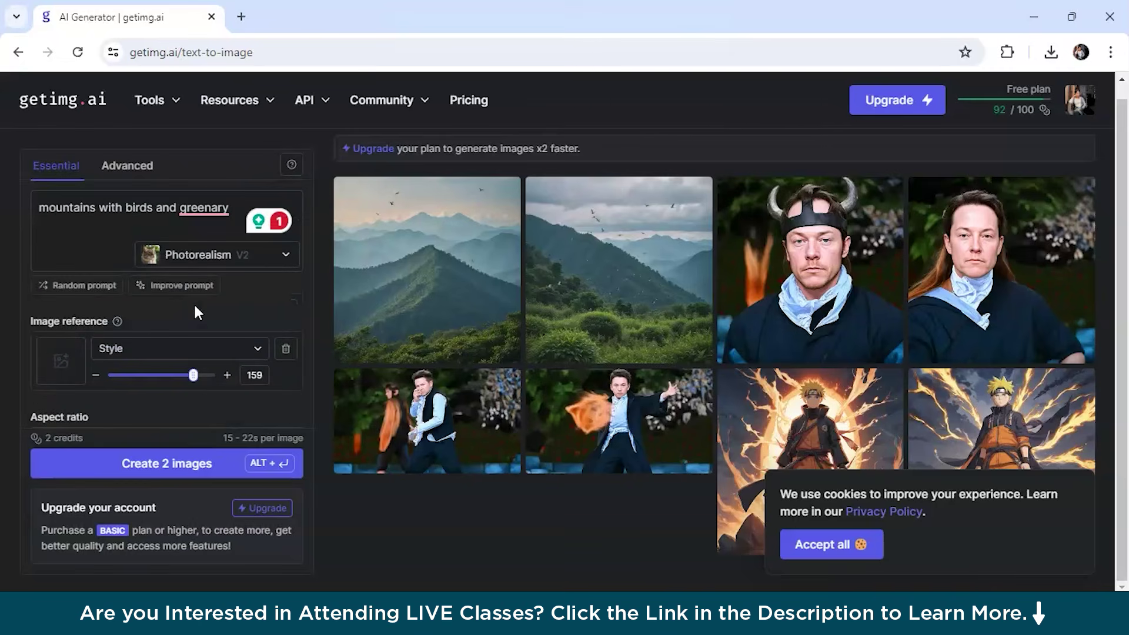
- Reopen the first mountain image to view it at full size, and return to the image gallery
left_click(385, 290)
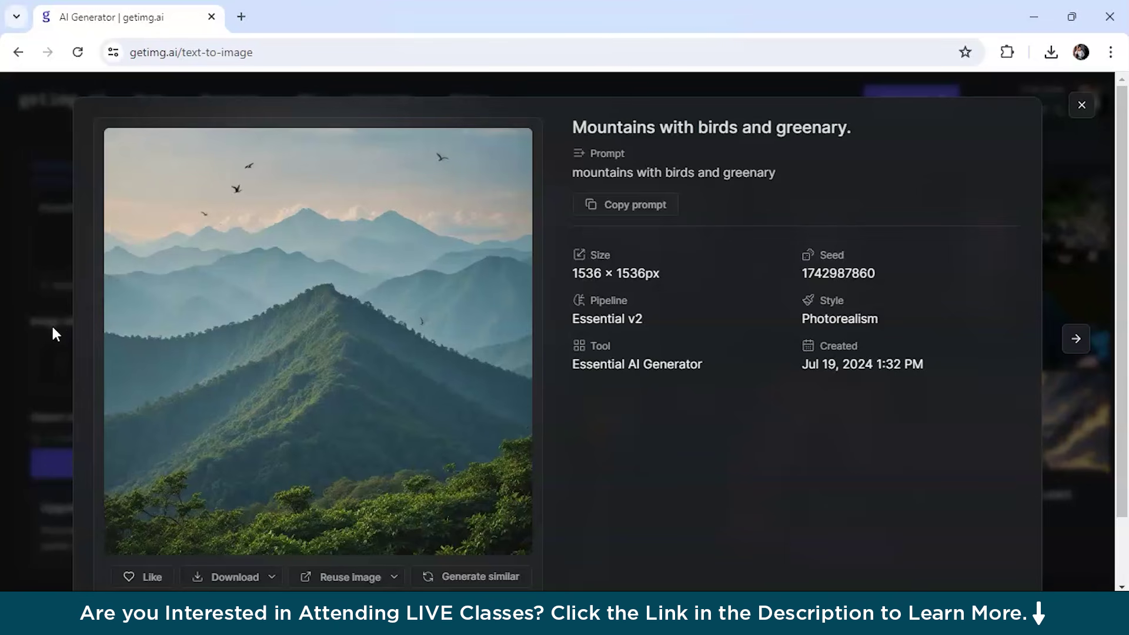
left_click(37, 312)
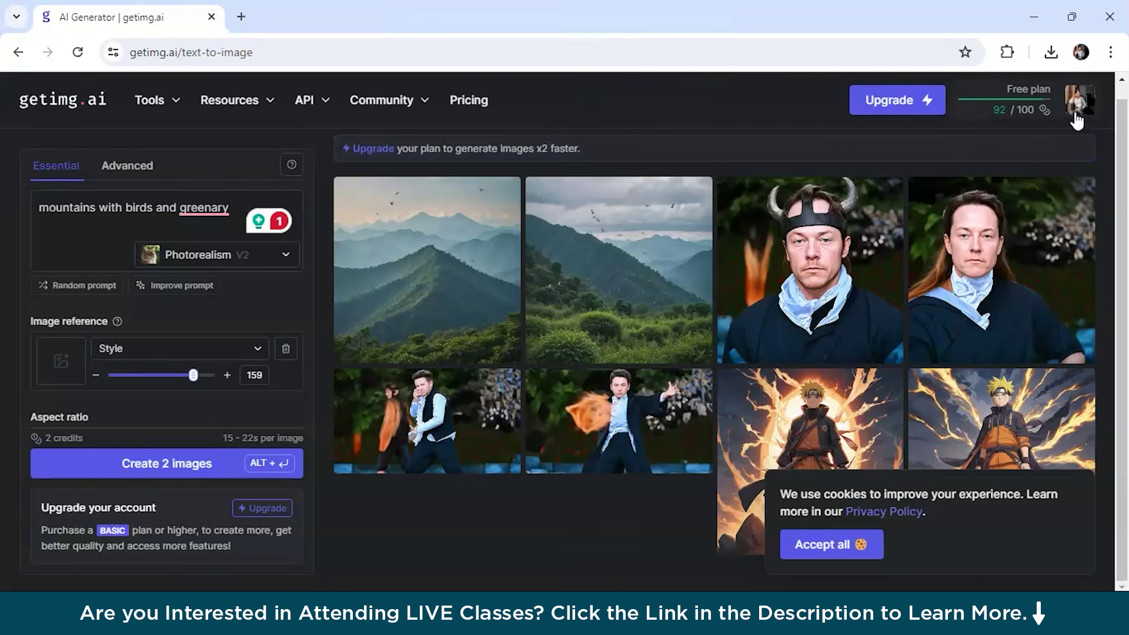
mouse_move(595, 262)
- Switch the generator to Advanced mode and look through its negative prompt, image reference and cropping settings
left_click(126, 165)
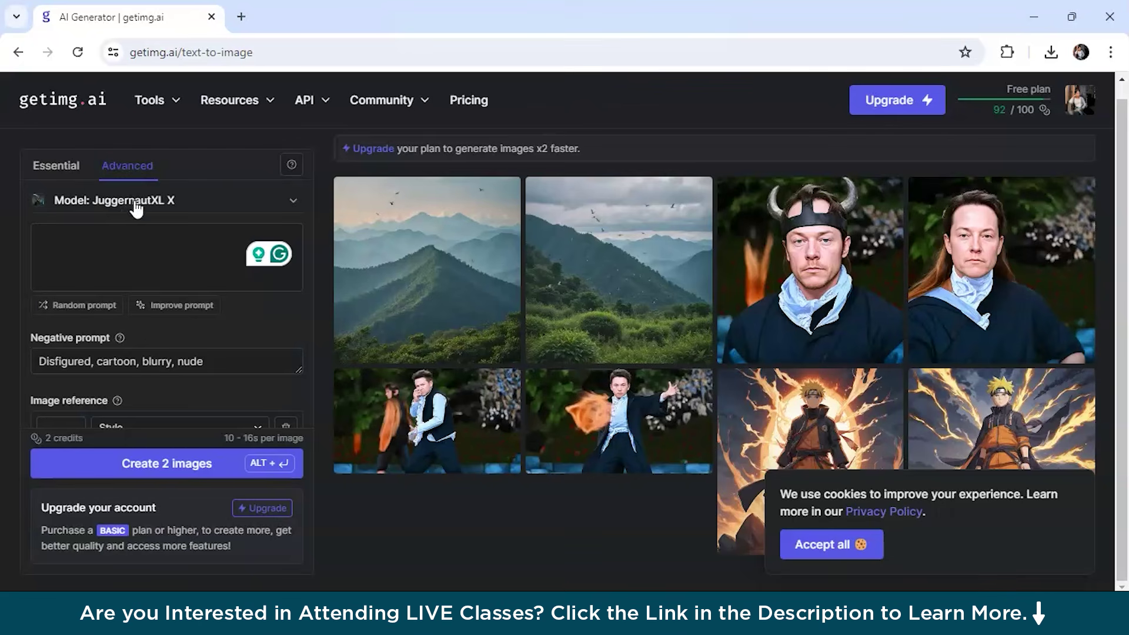
scroll(88, 340, "down", 1)
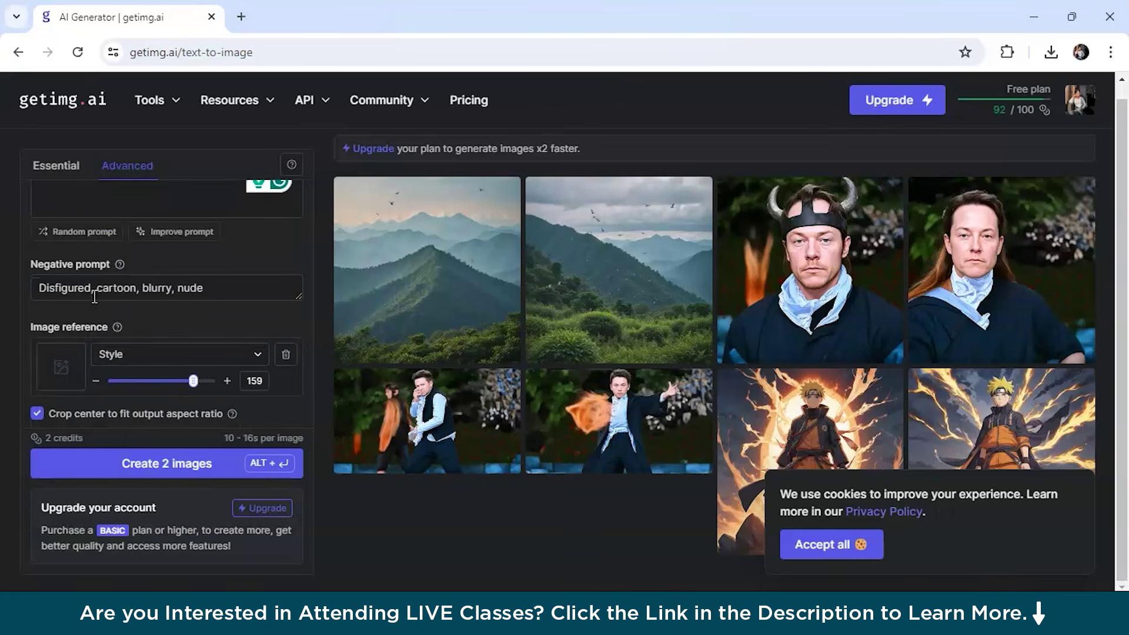
scroll(135, 369, "down", 3)
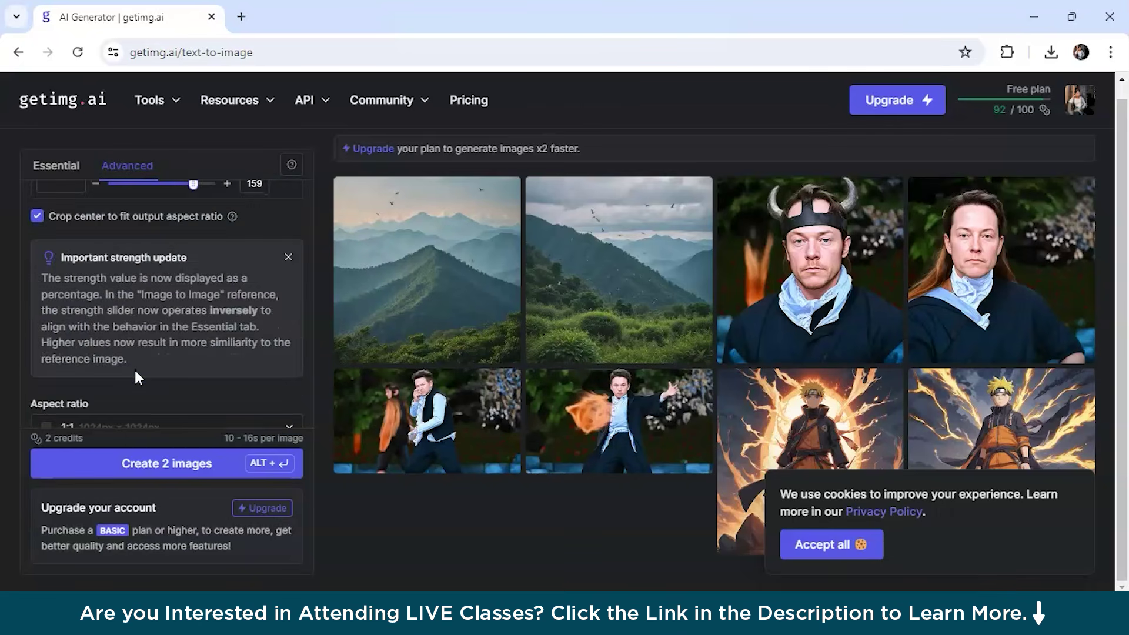
scroll(135, 369, "up", 2)
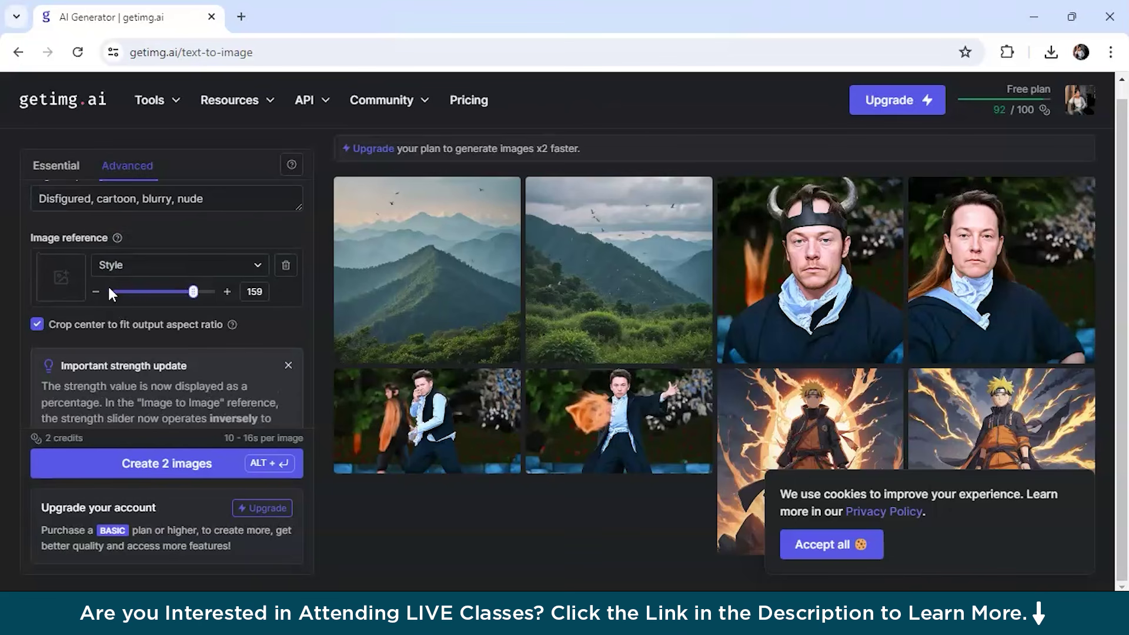
- Upload the "elon musk" picture from the Downloads folder as the Style image reference
left_click(58, 269)
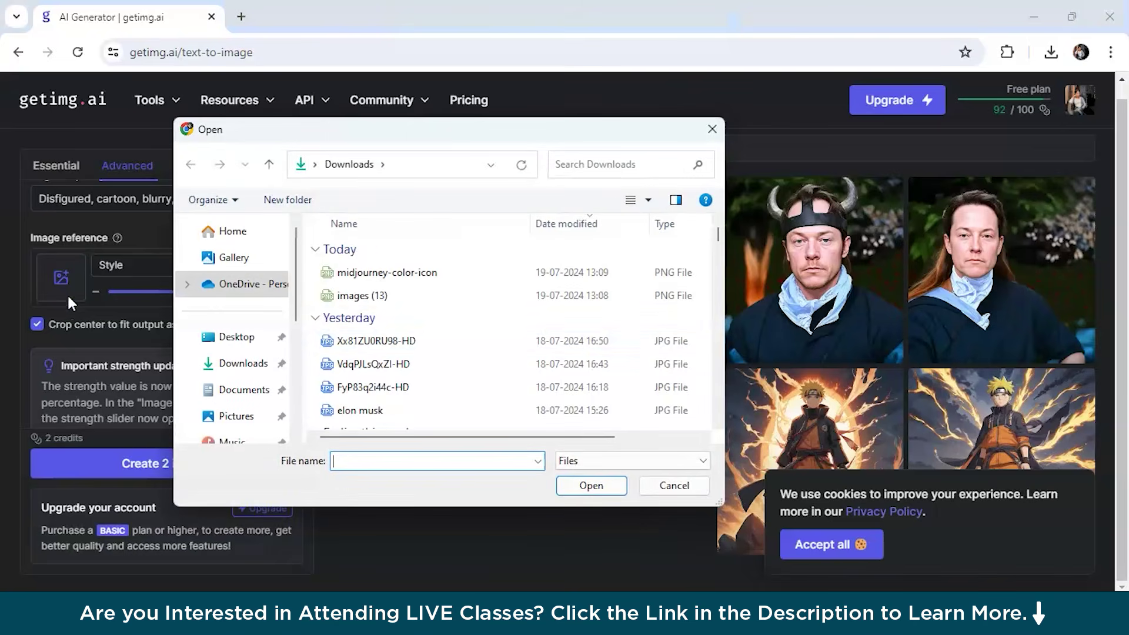
scroll(439, 334, "down", 2)
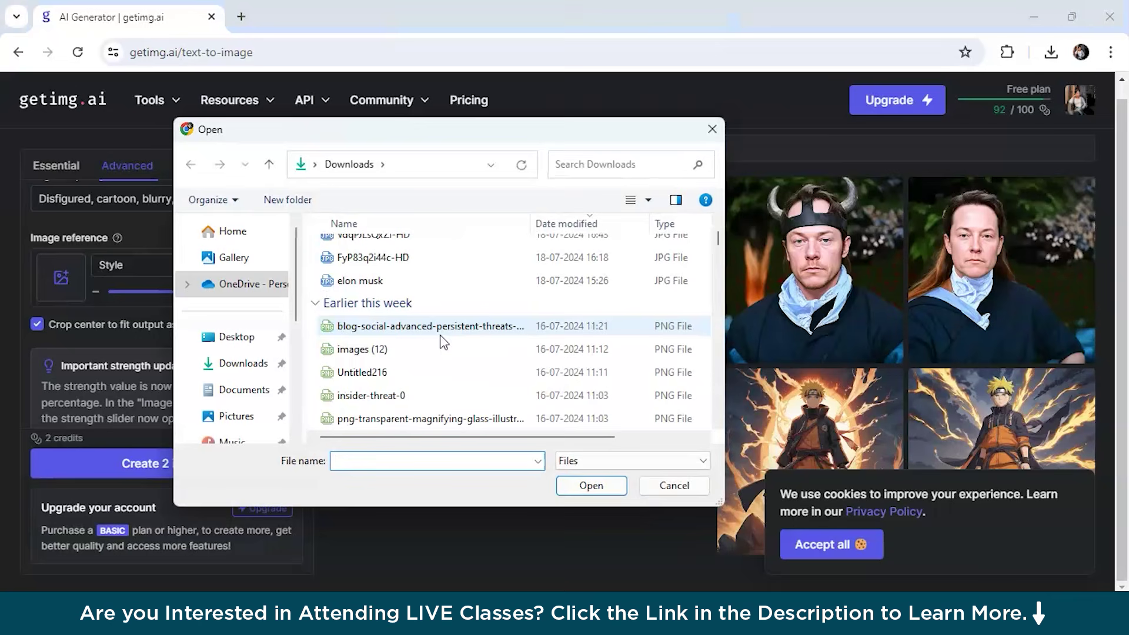
left_click(392, 284)
left_click(591, 486)
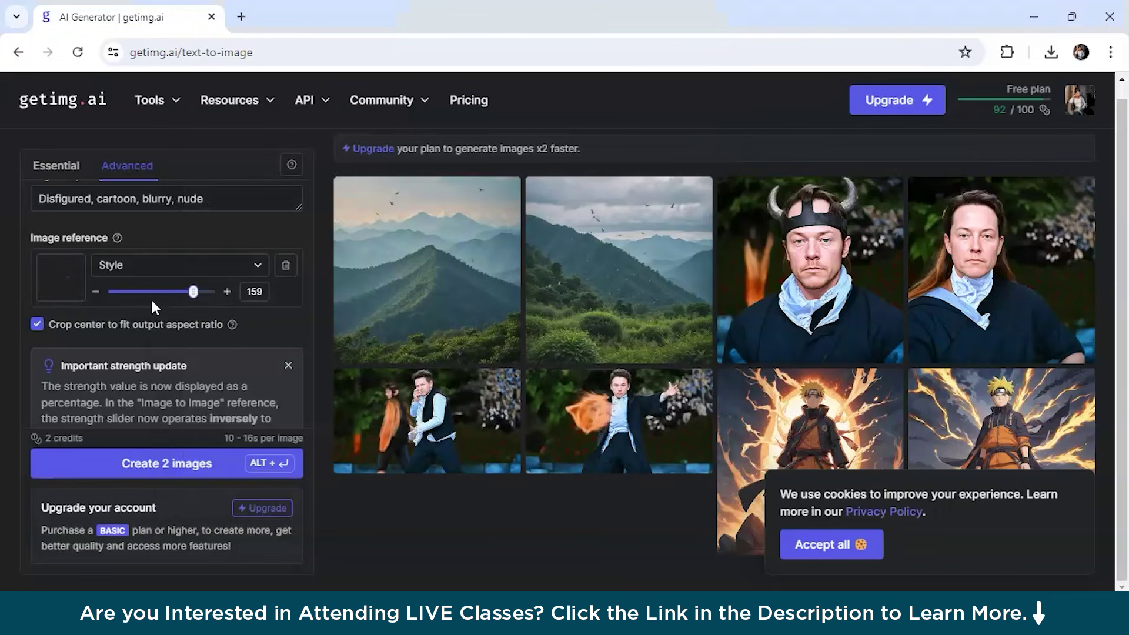
- Enter the prompt "vikings with powers" and create two images with the JuggernautXL X model
scroll(154, 282, "up", 2)
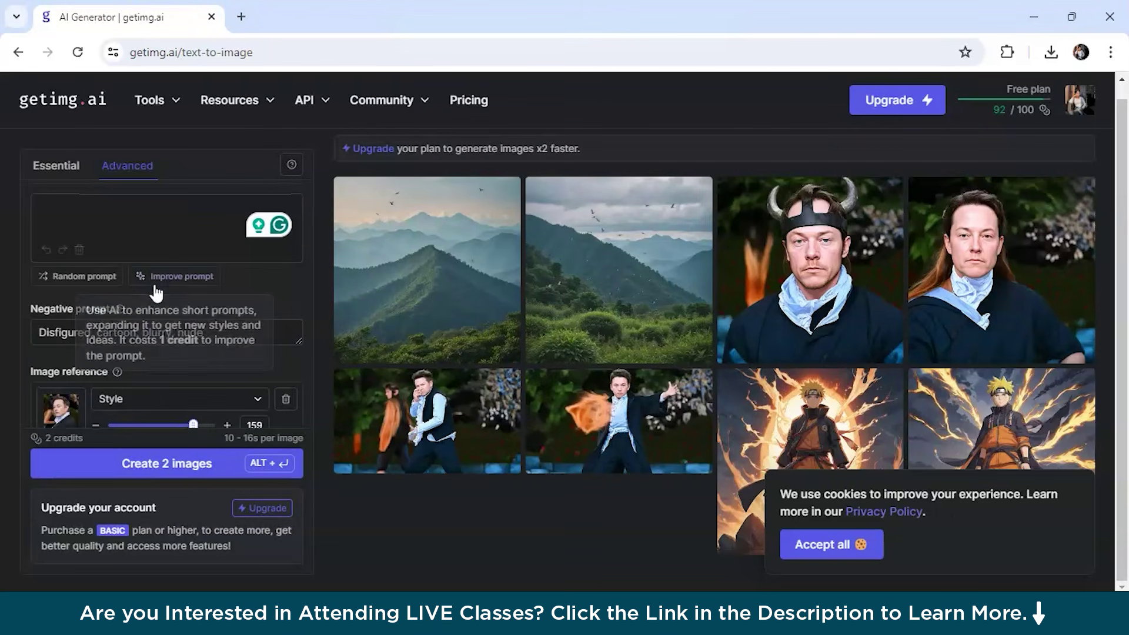
scroll(171, 231, "up", 1)
left_click(98, 250)
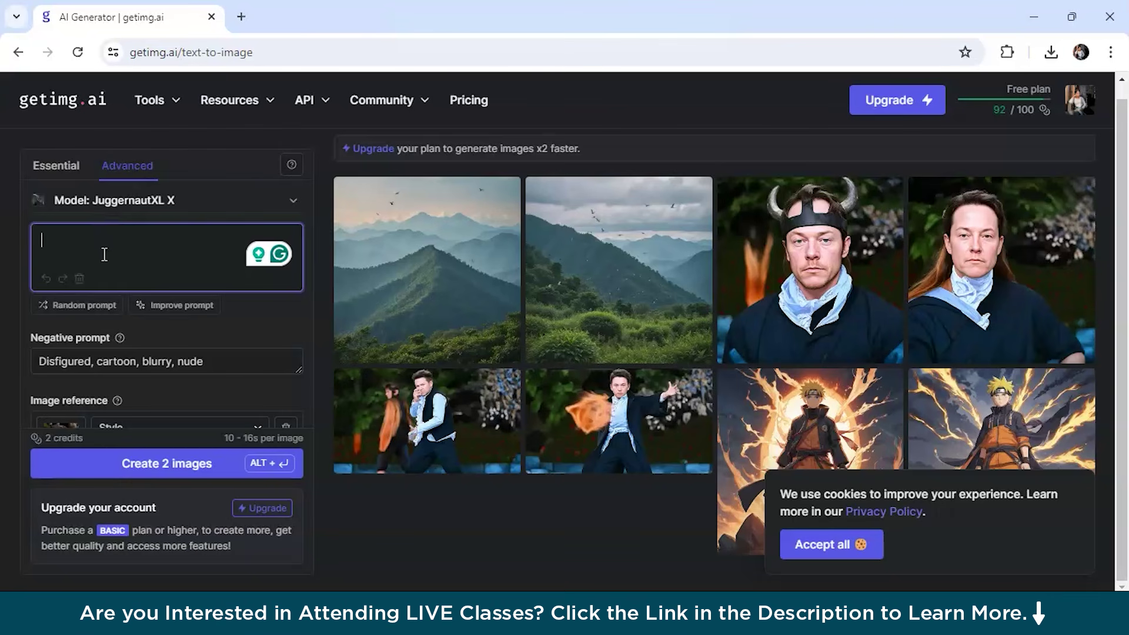
type("vikings with powers")
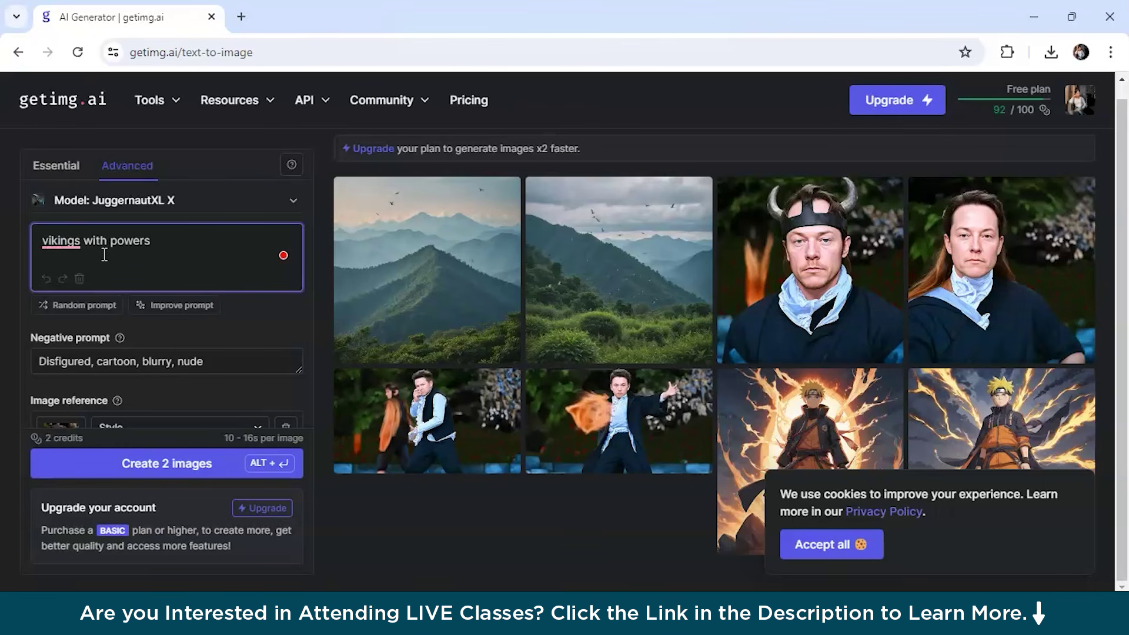
left_click(111, 463)
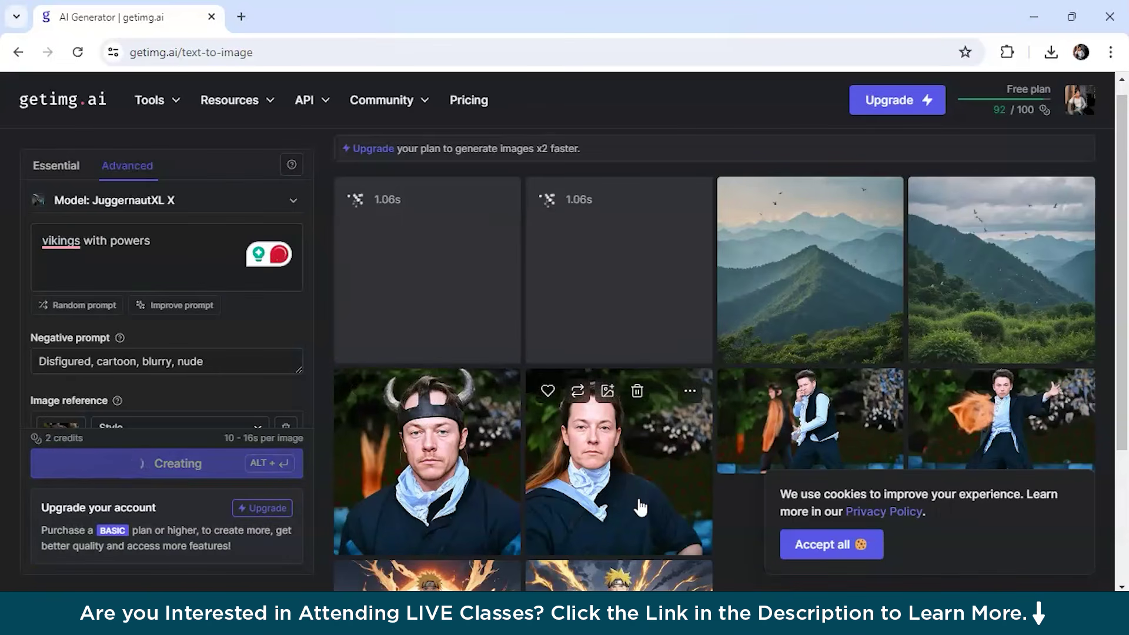
- Examine the first generated Viking image with its details, close it, and open the second Viking image
scroll(162, 286, "down", 3)
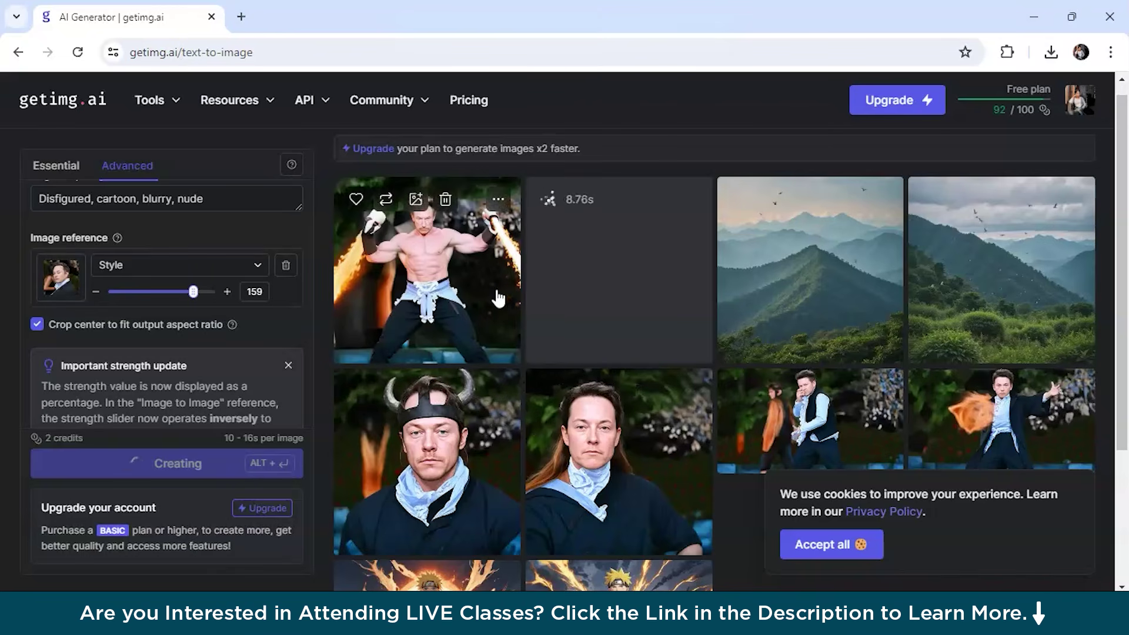
left_click(464, 279)
scroll(377, 327, "up", 3)
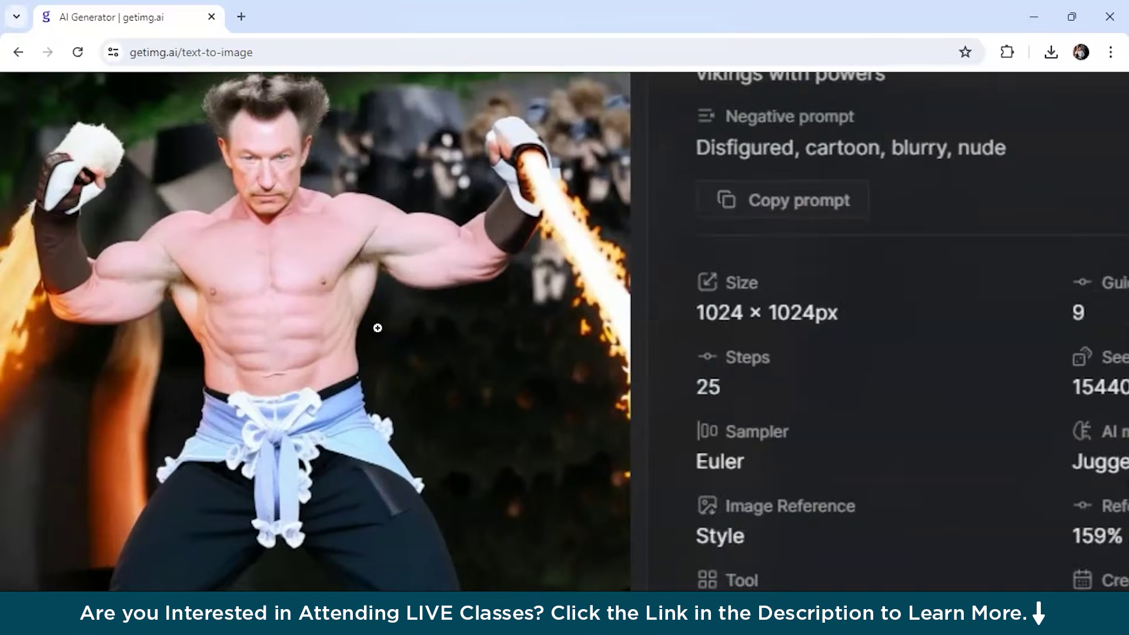
scroll(377, 327, "down", 2)
scroll(377, 327, "down", 2)
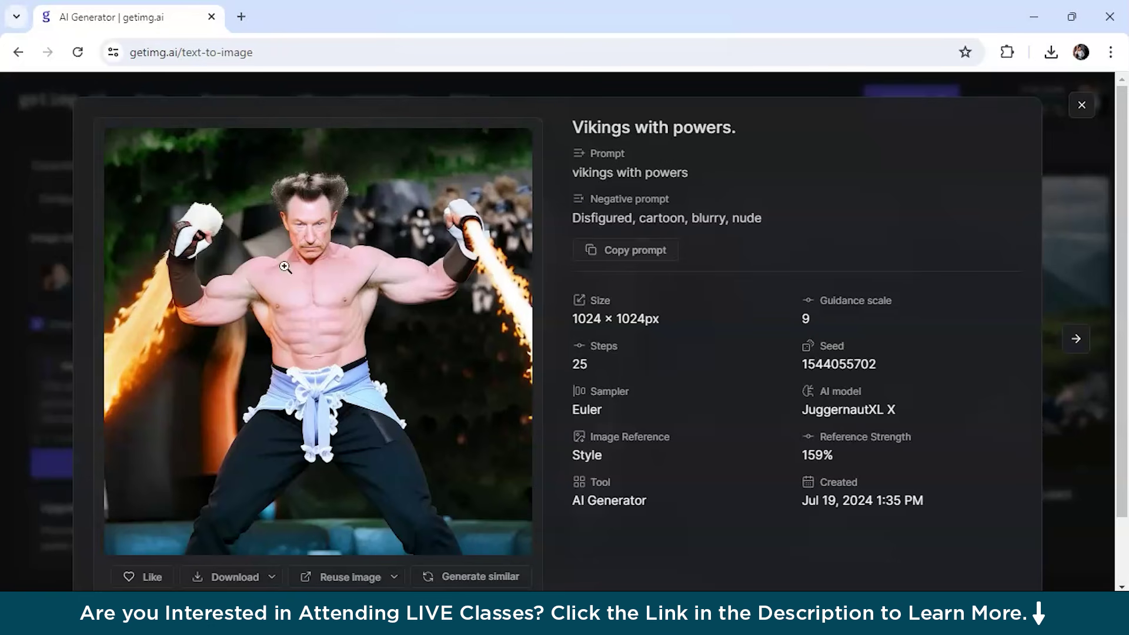
left_click(1082, 111)
left_click(615, 291)
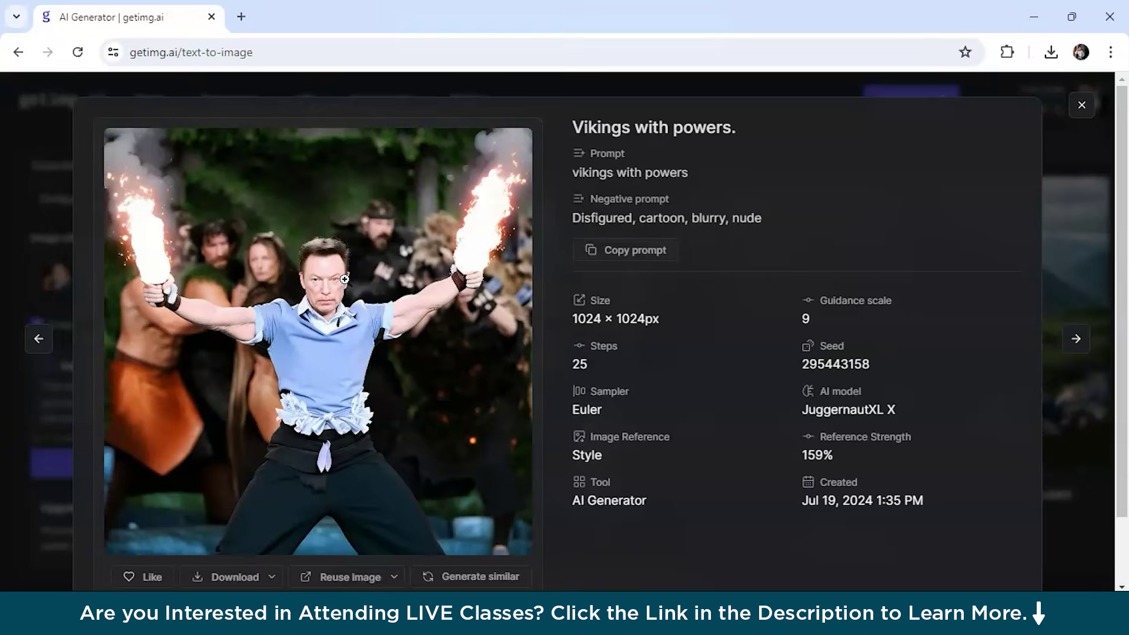
- Examine the second Viking image and its generation details, close it, and browse the gallery of generated images
scroll(344, 278, "up", 3)
scroll(345, 279, "down", 3)
left_click(1082, 106)
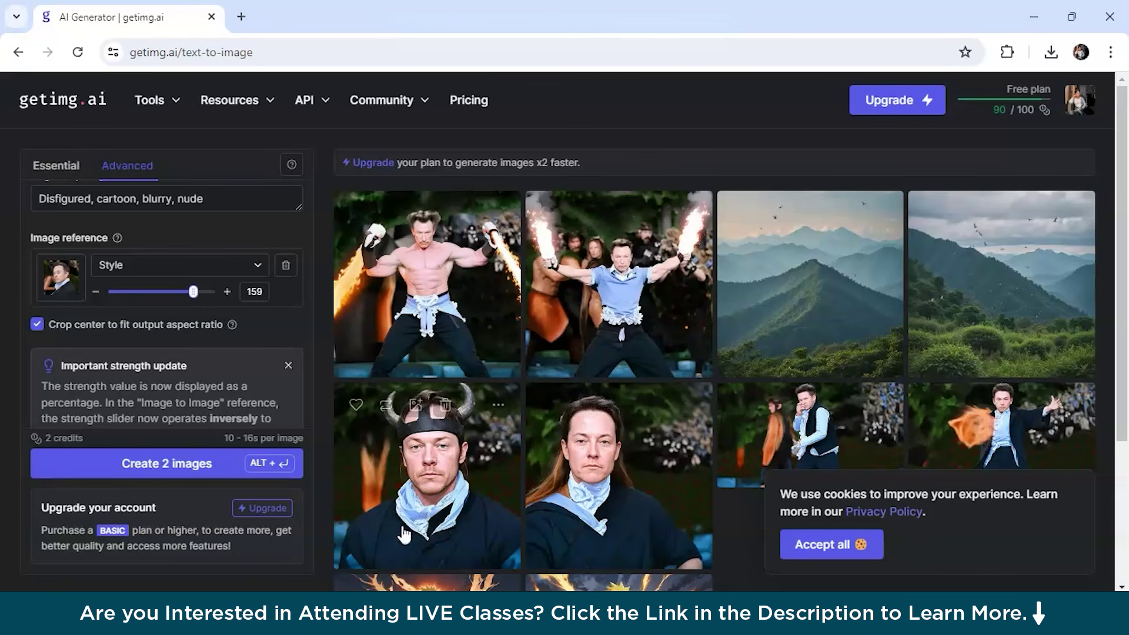
scroll(560, 292, "down", 1)
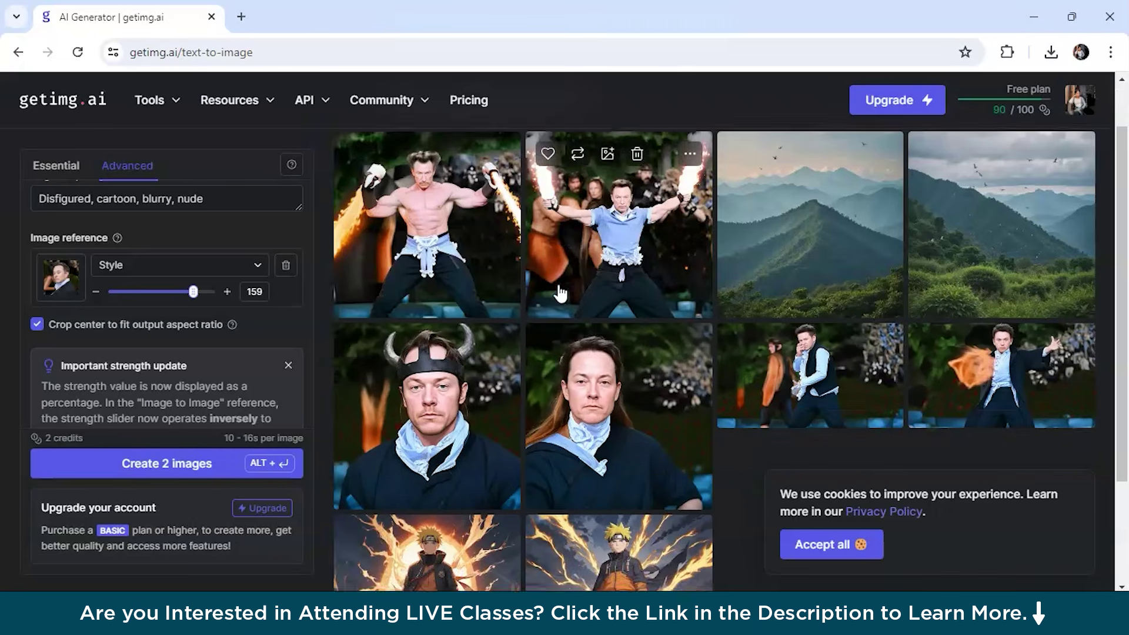
scroll(559, 292, "down", 2)
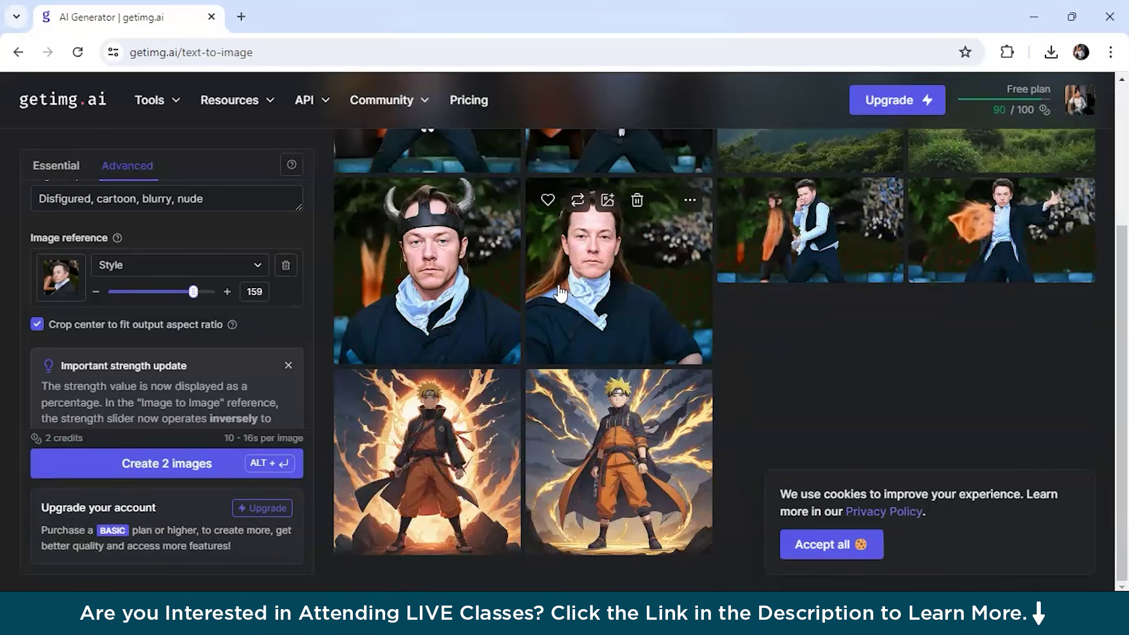
scroll(560, 292, "up", 3)
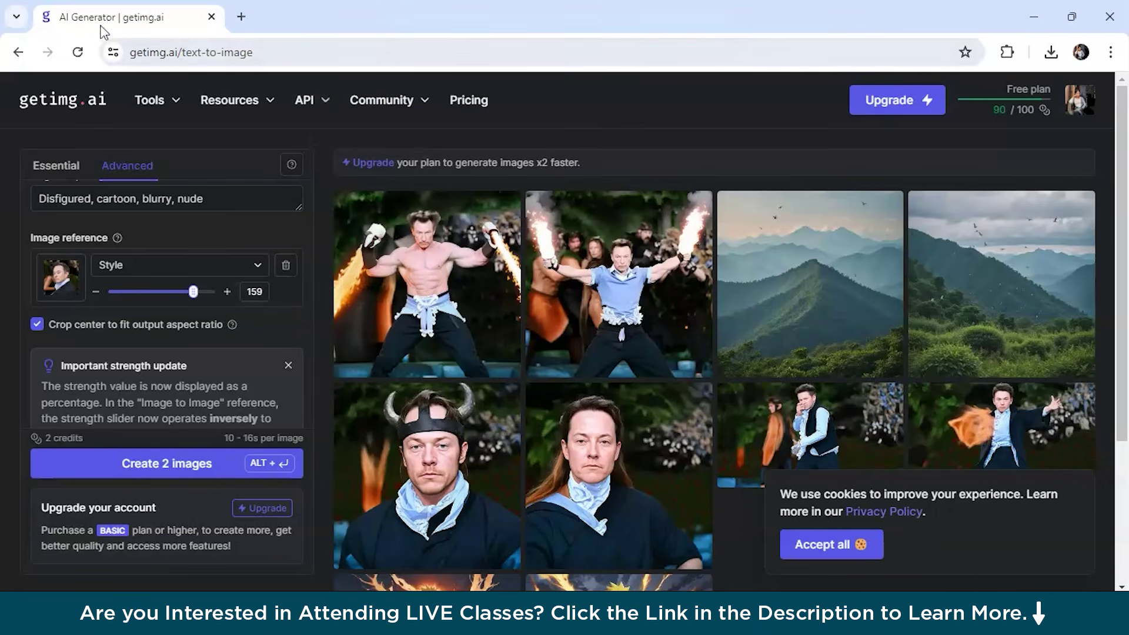
- Open runwayml.com in a new browser tab and log in to reach the Runway dashboard
key("ctrl+t")
left_click(390, 371)
type("runawayml.com")
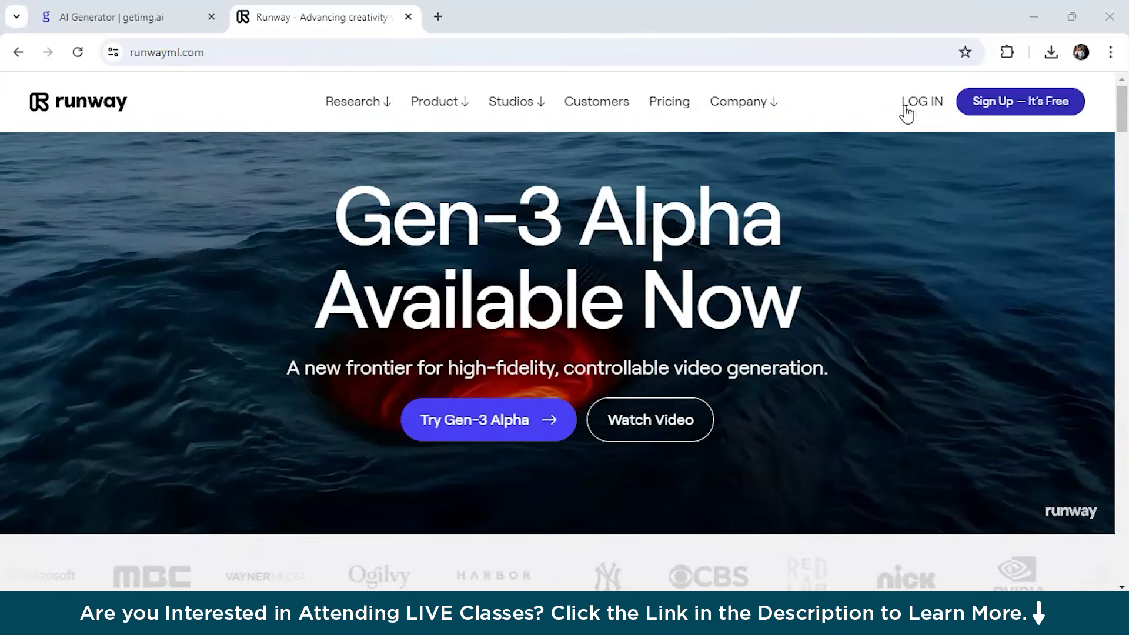
left_click(906, 110)
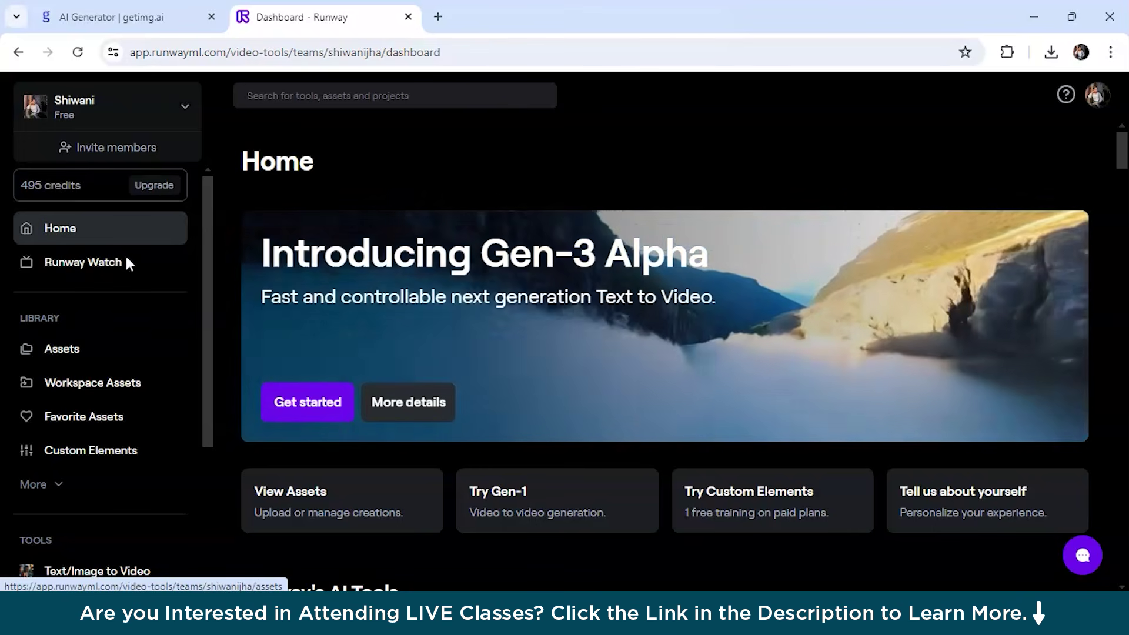
scroll(102, 316, "down", 3)
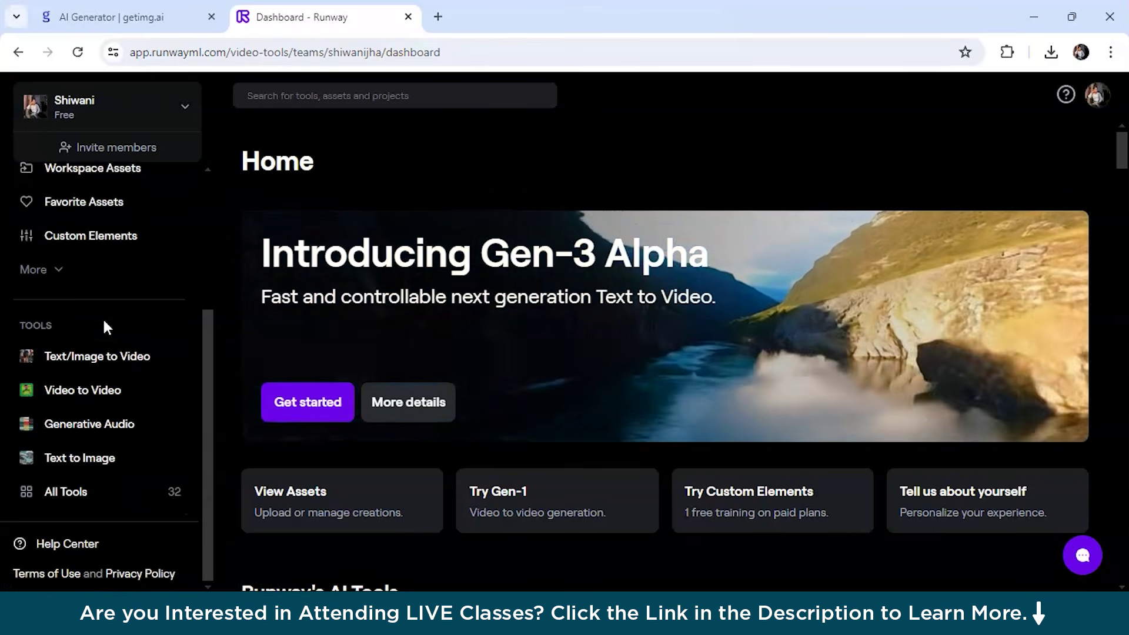
left_click(63, 374)
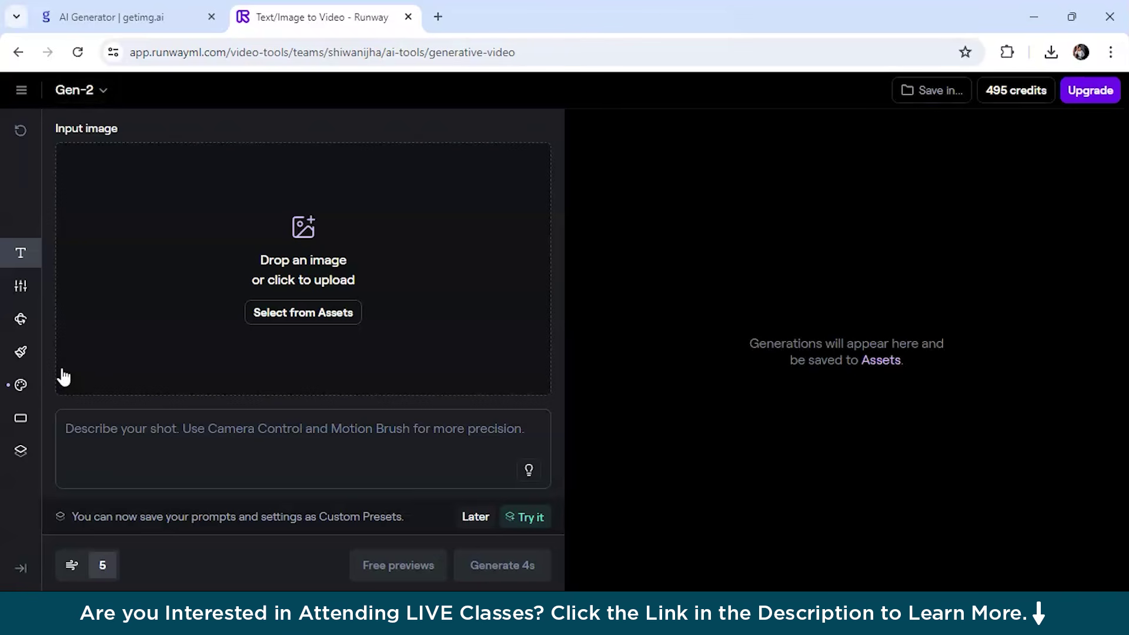
left_click(12, 53)
- Open Runway's Text to Image tool and generate images from the prompt "Village with lightings"
scroll(75, 449, "down", 3)
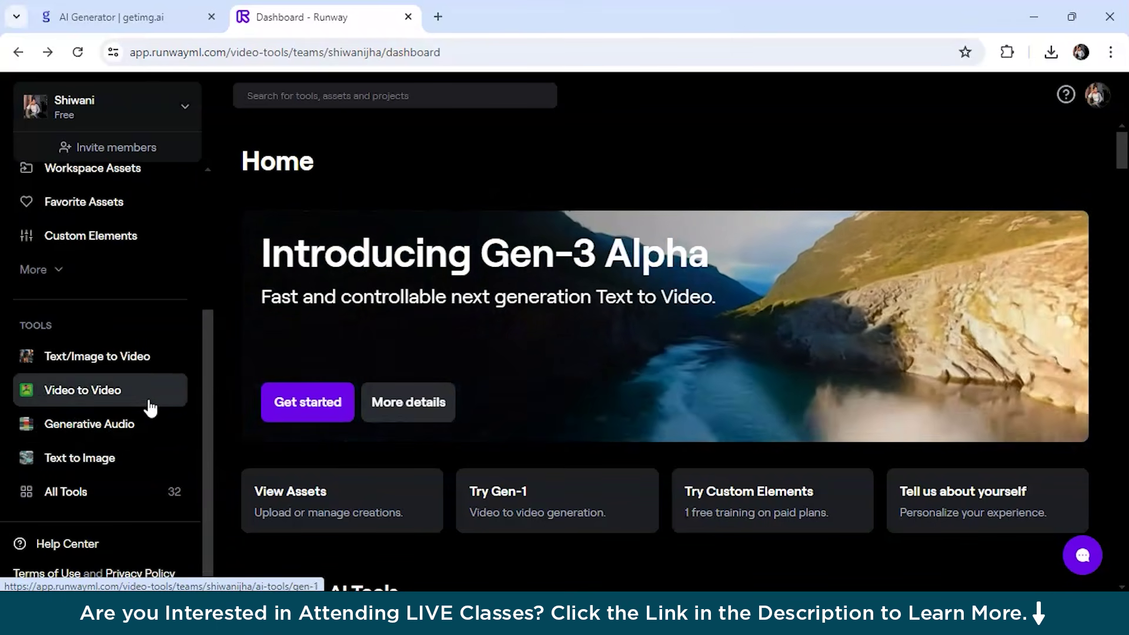
left_click(109, 470)
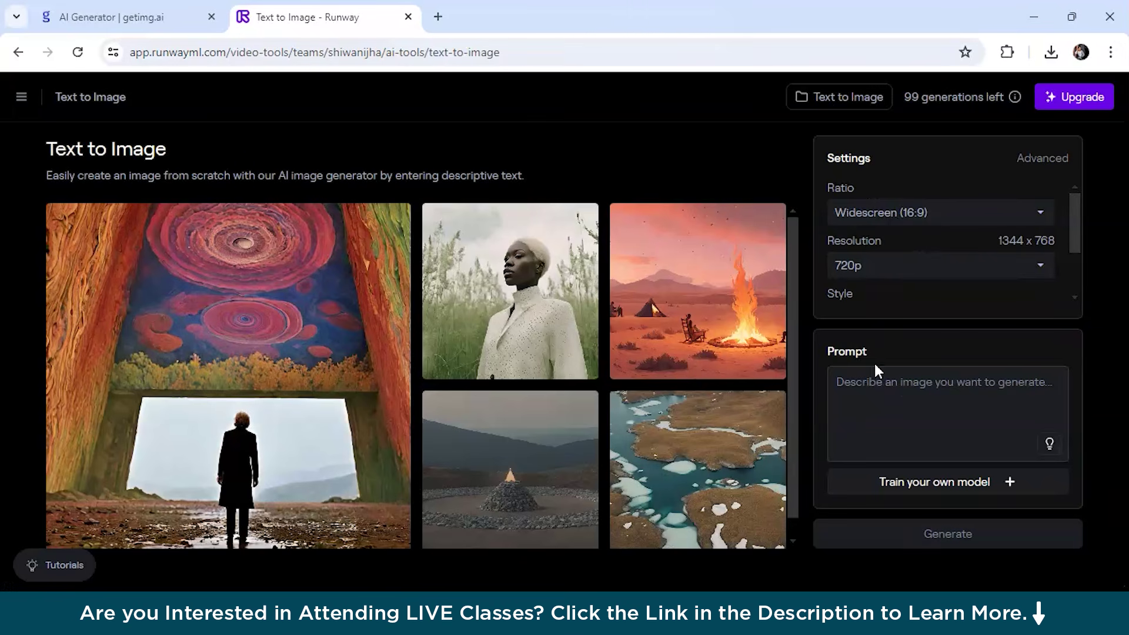
left_click(849, 406)
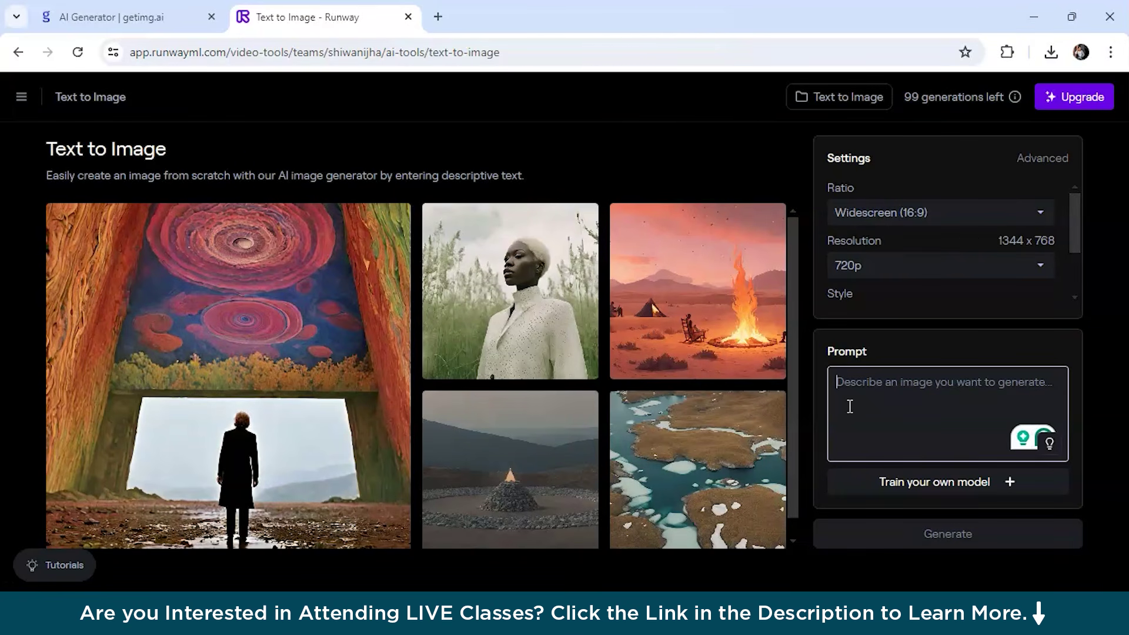
type("Village with lightings")
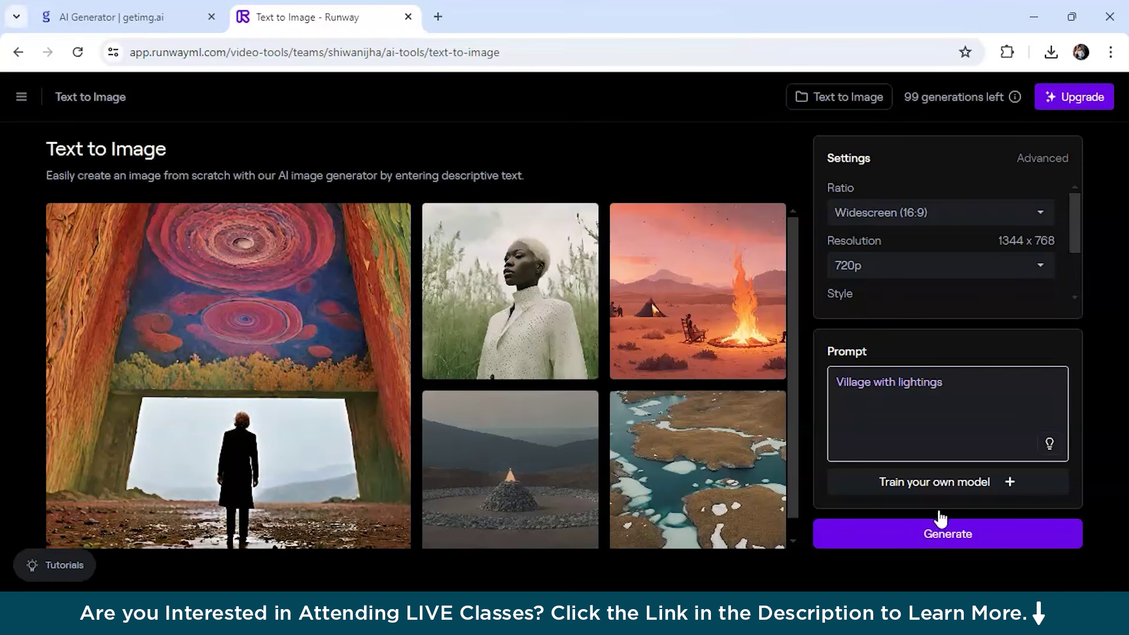
left_click(946, 534)
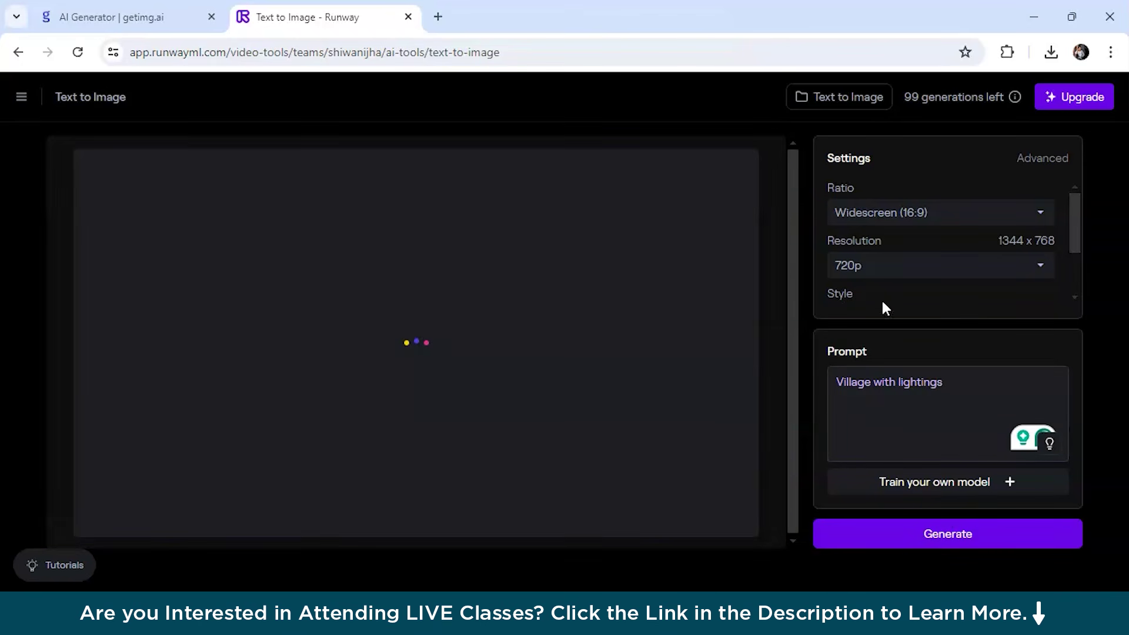
- Browse the available image styles in the generation settings and set the style to Anime
scroll(1071, 301, "down", 1)
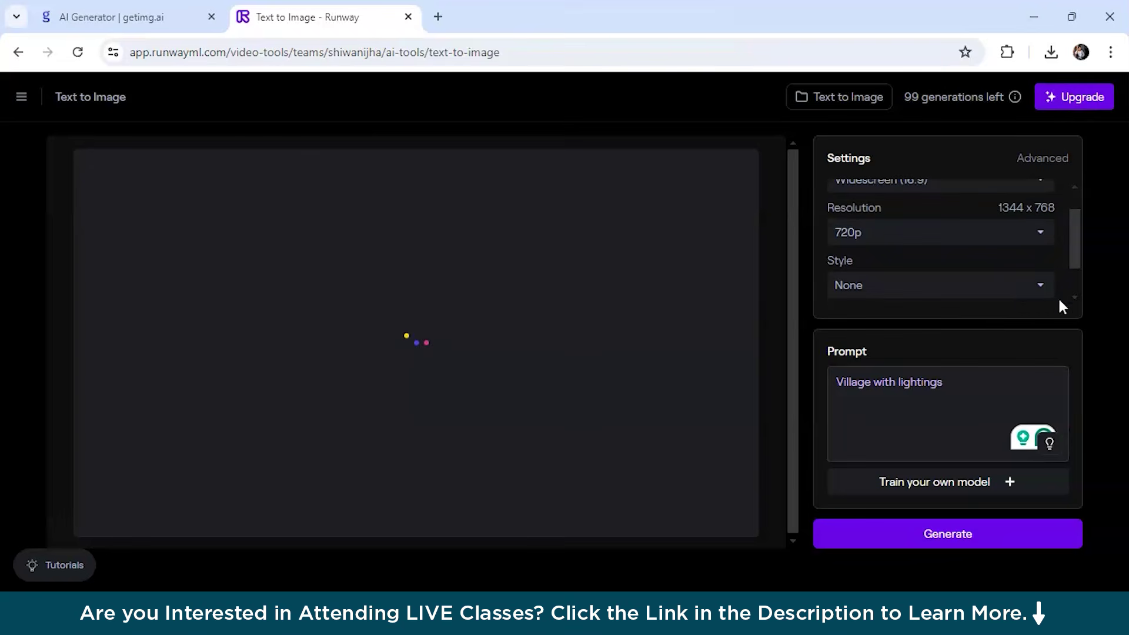
left_click(1005, 285)
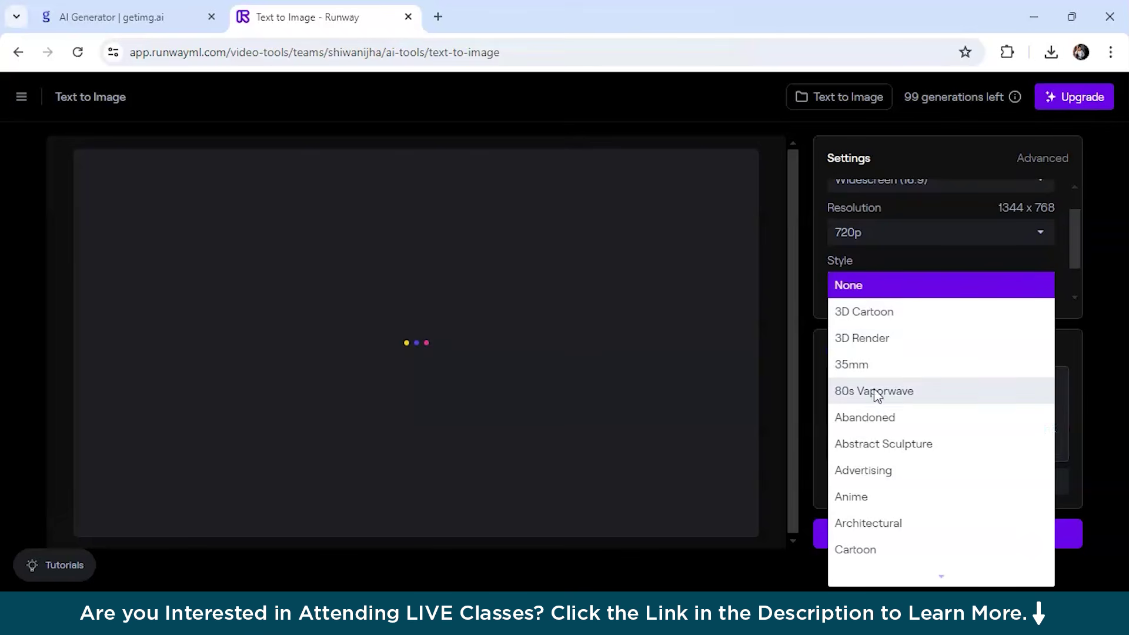
scroll(865, 422, "down", 3)
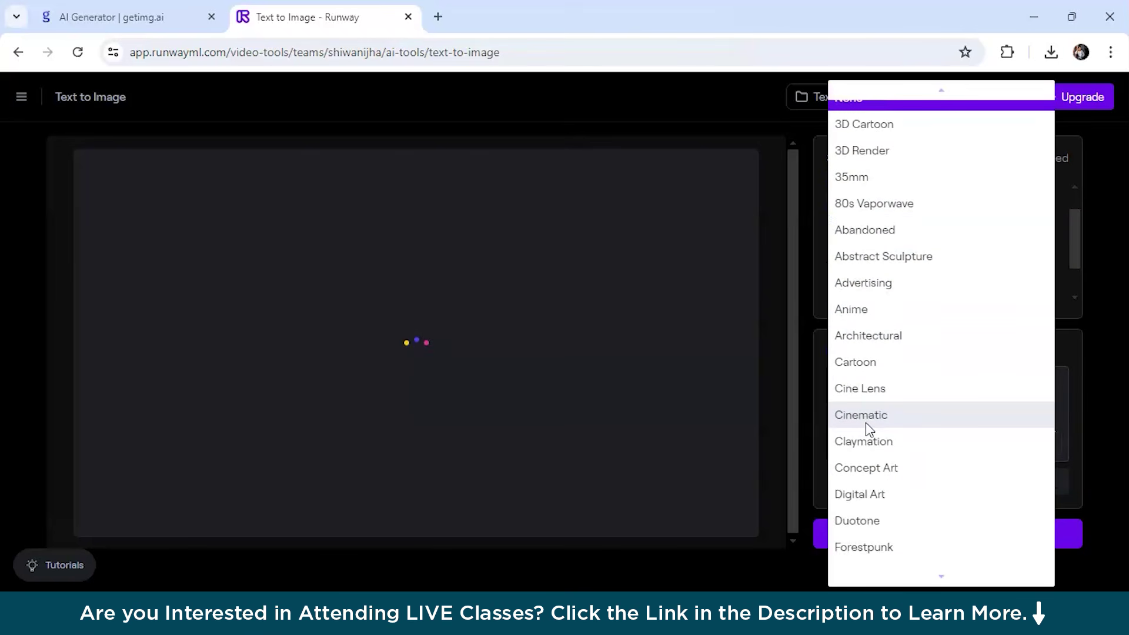
scroll(865, 422, "down", 3)
scroll(865, 426, "up", 3)
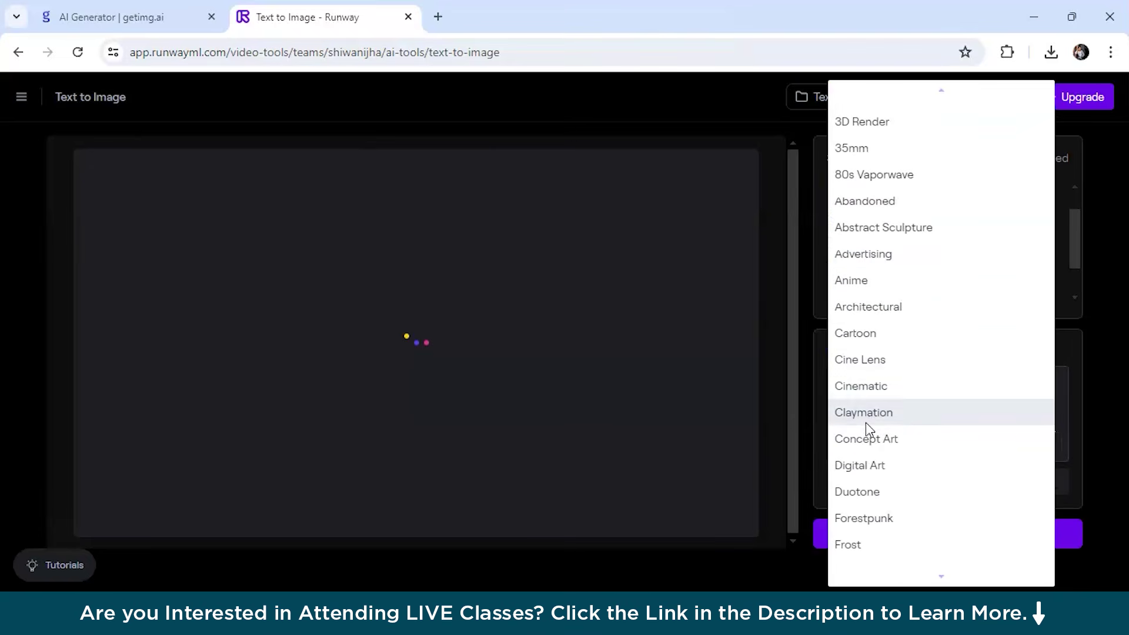
left_click(853, 280)
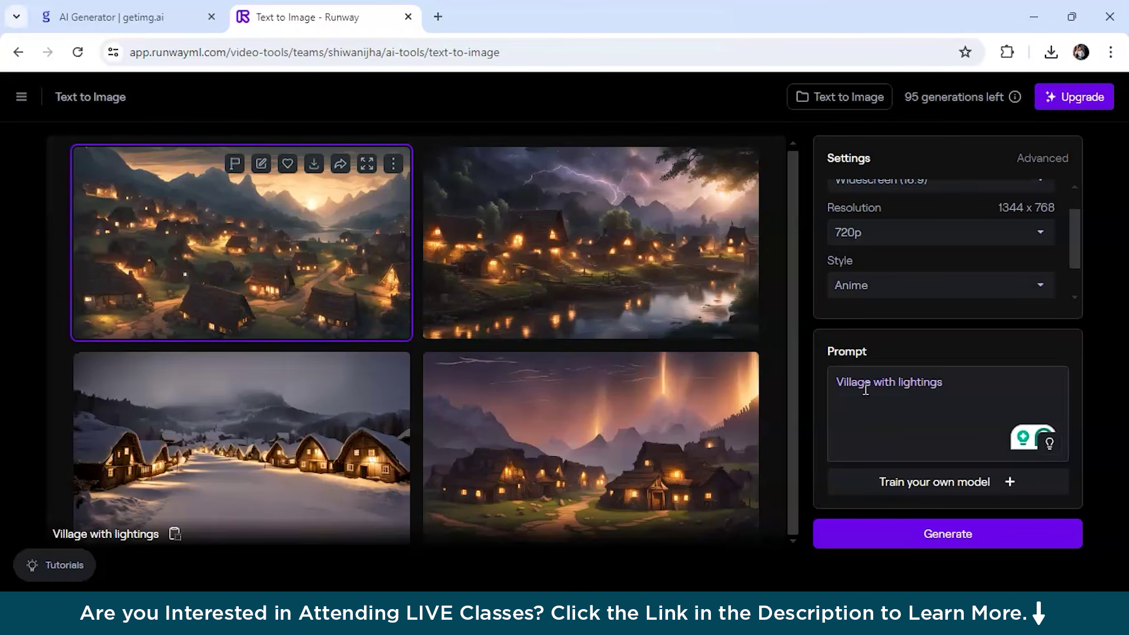
left_click(1042, 288)
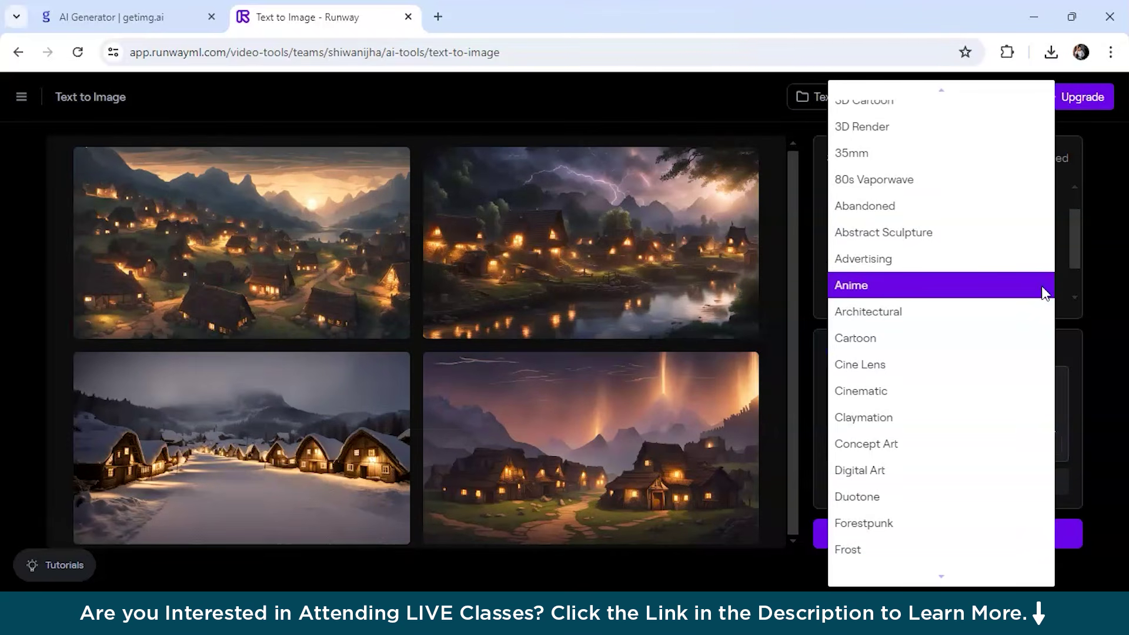
left_click(1073, 287)
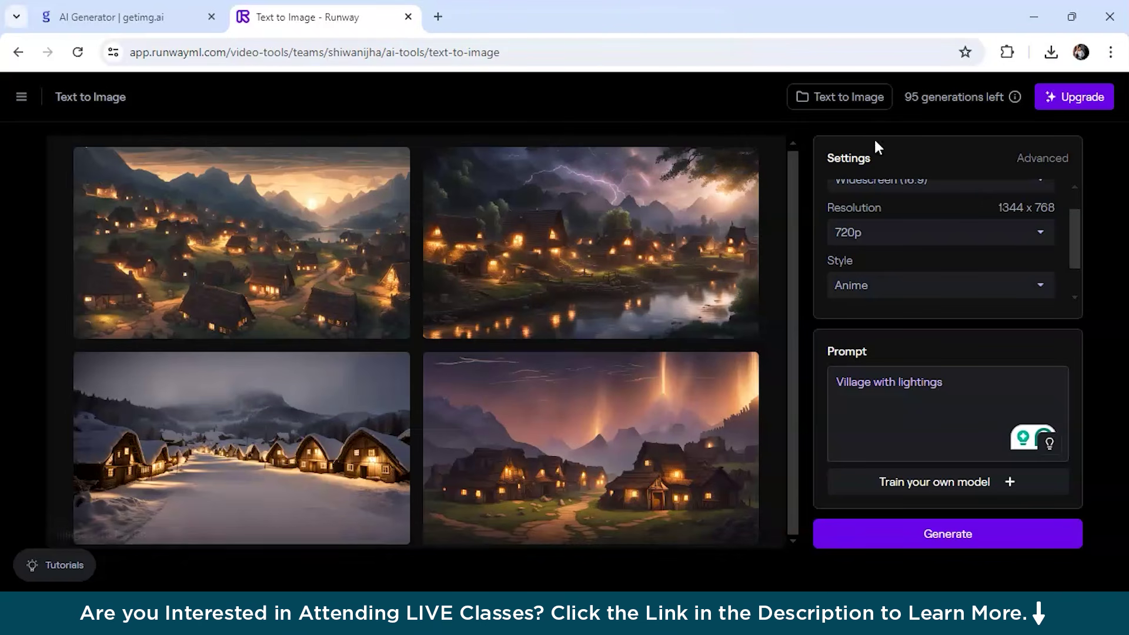
mouse_move(931, 109)
mouse_move(650, 282)
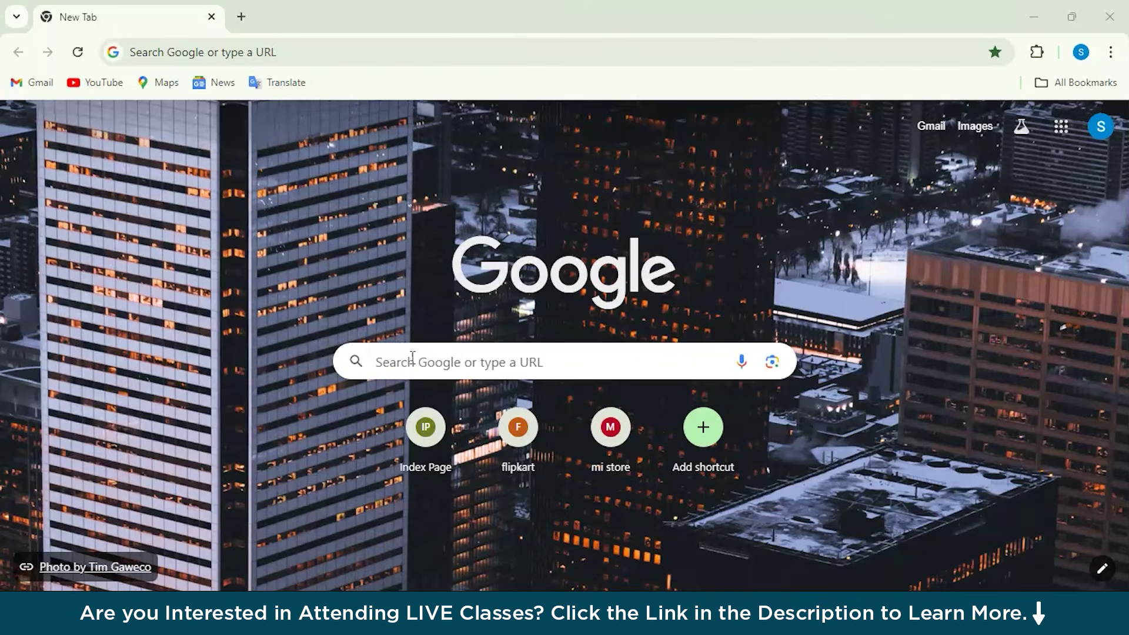
- Search the web for "Krea ai", open the KREA site and go to its realtime image generation editor
left_click(412, 357)
type("Krea ai")
left_click(423, 398)
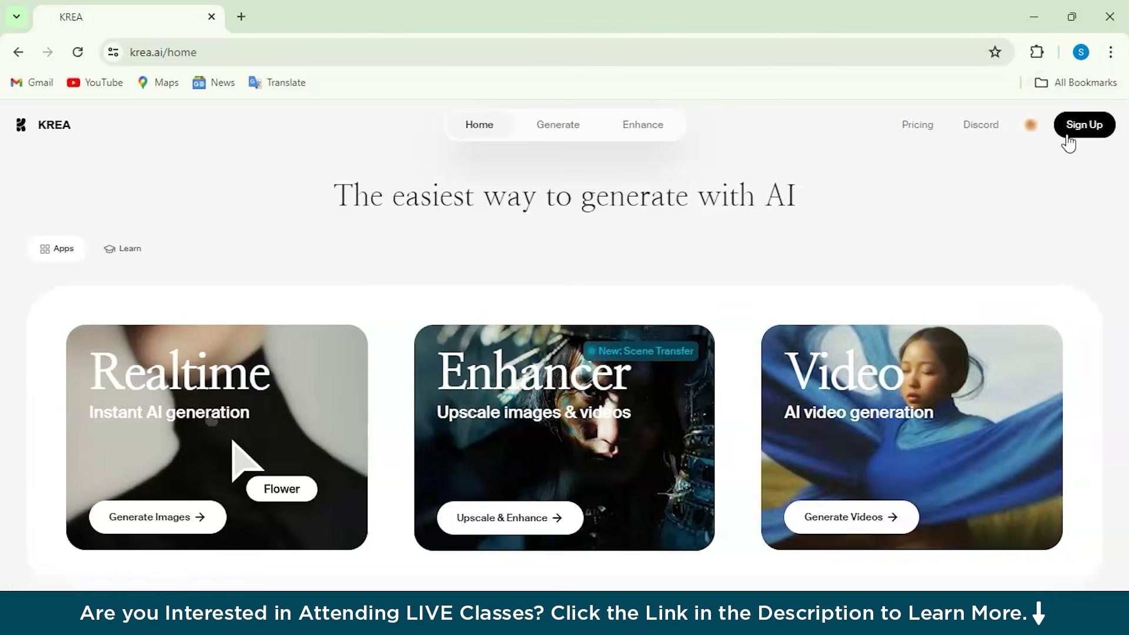
left_click(555, 131)
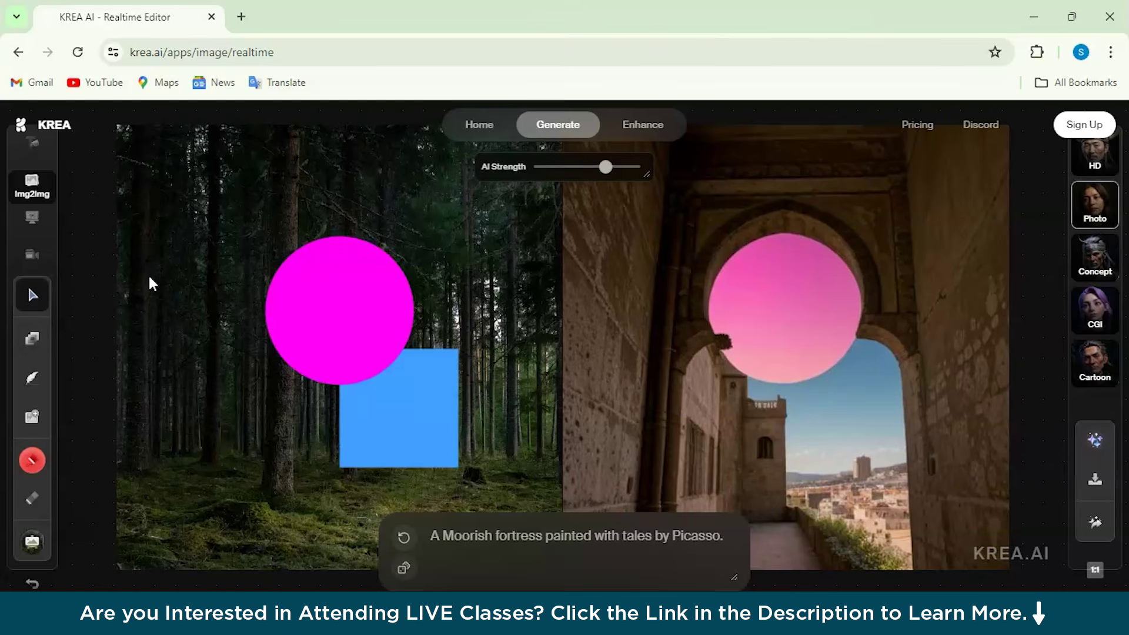
- Replace the realtime editor's existing prompt with "Field with sunflowers"
left_click(591, 540)
key("ctrl+a")
key("BackSpace")
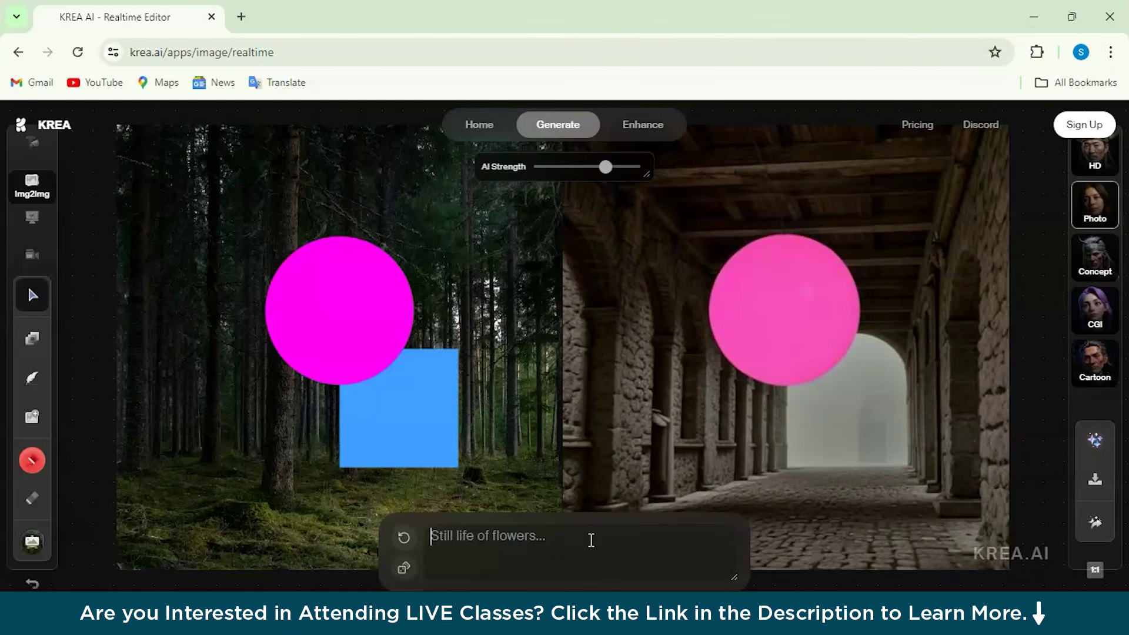
type("Field w")
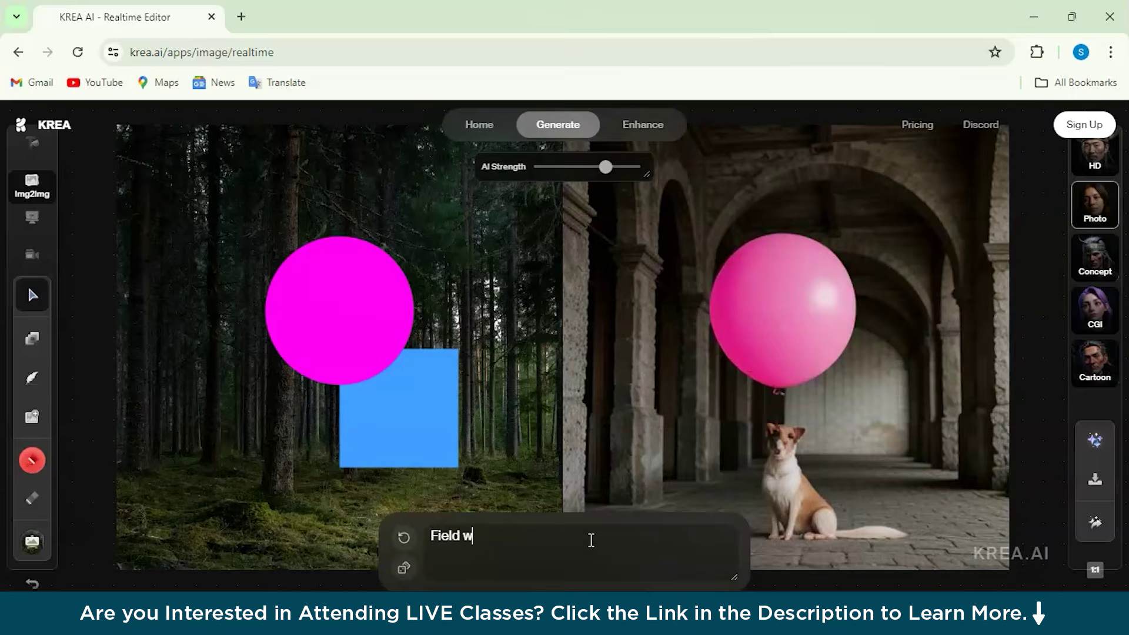
type("ith sunf")
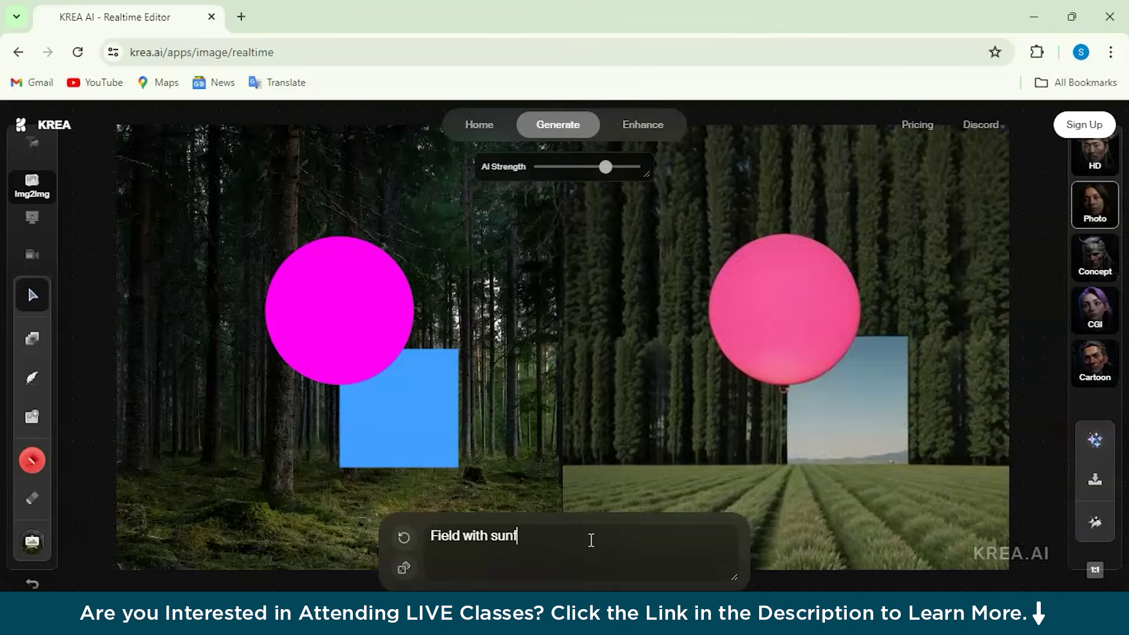
type("lowers")
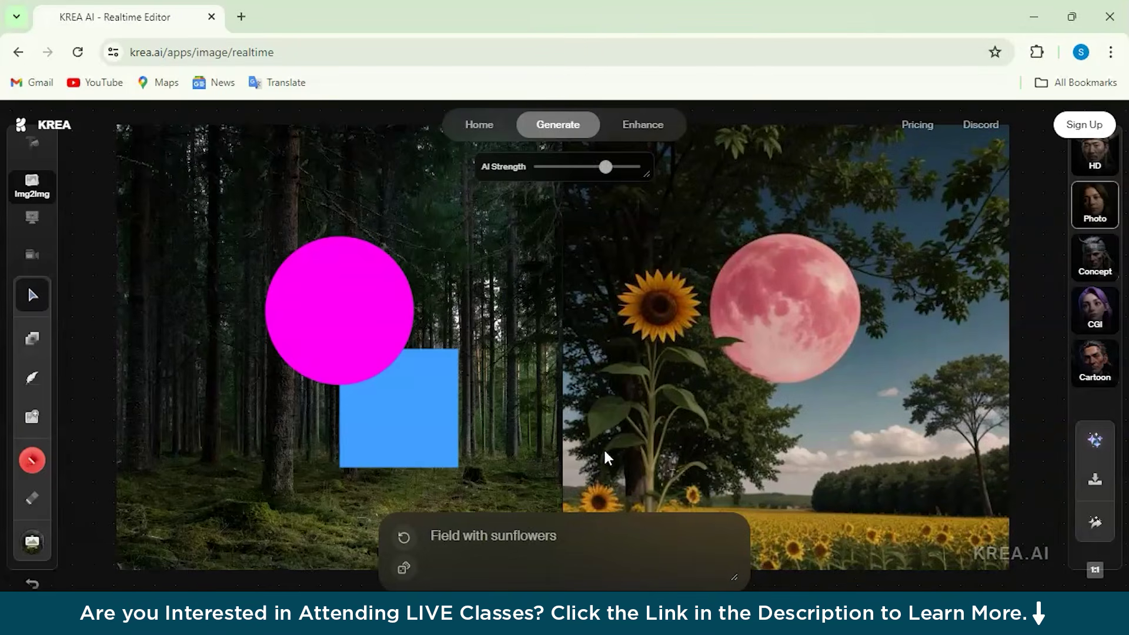
- Move the magenta circle and blue square to the canvas's upper-left area so that they overlap, closing any sign-up prompt
left_click(439, 521)
left_click_drag(378, 312, 305, 281)
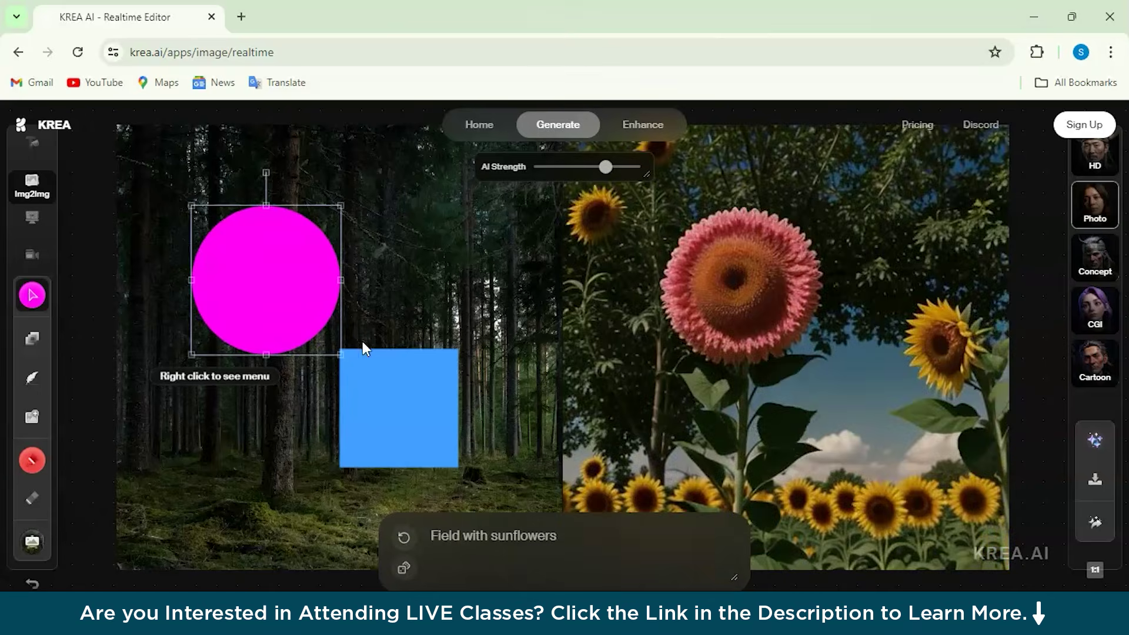
left_click_drag(378, 408, 327, 297)
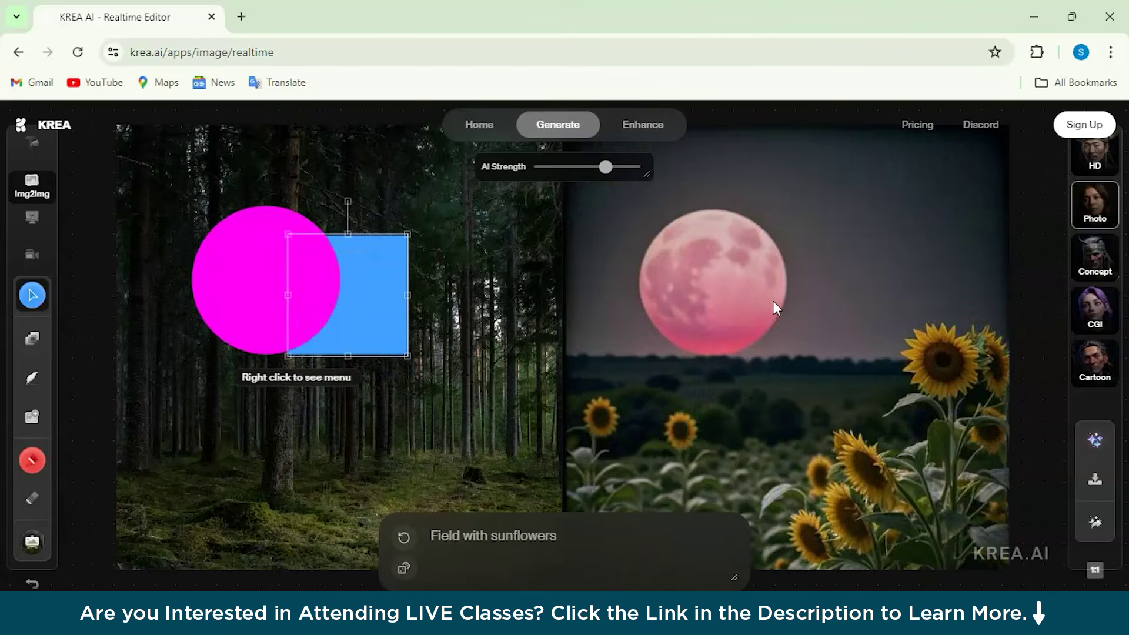
left_click(244, 293)
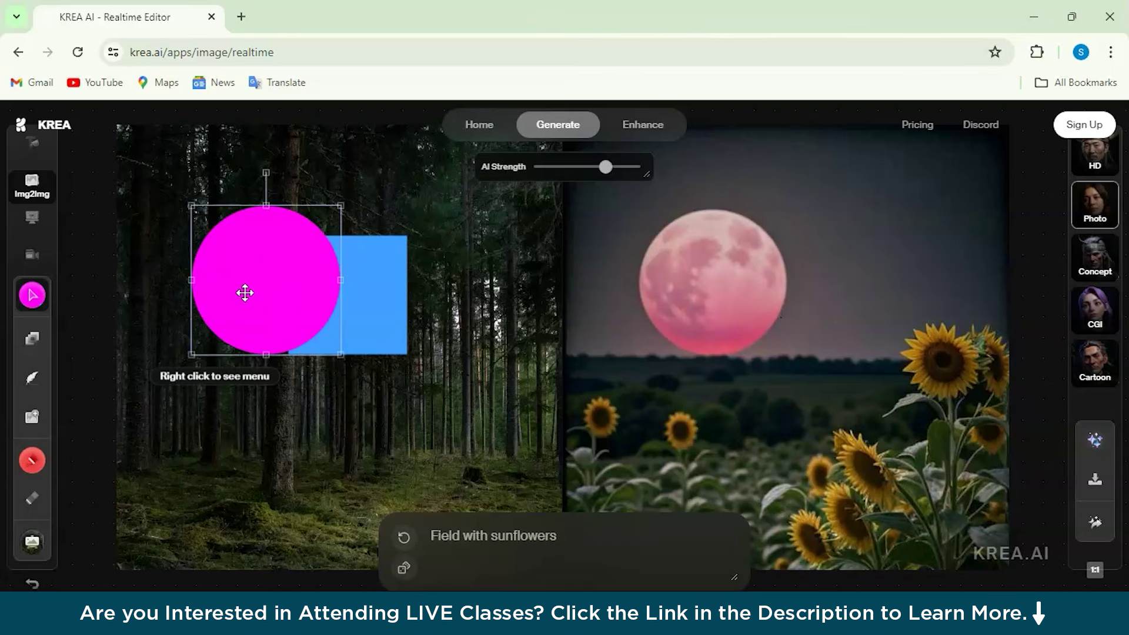
left_click_drag(383, 302, 370, 278)
left_click(266, 268)
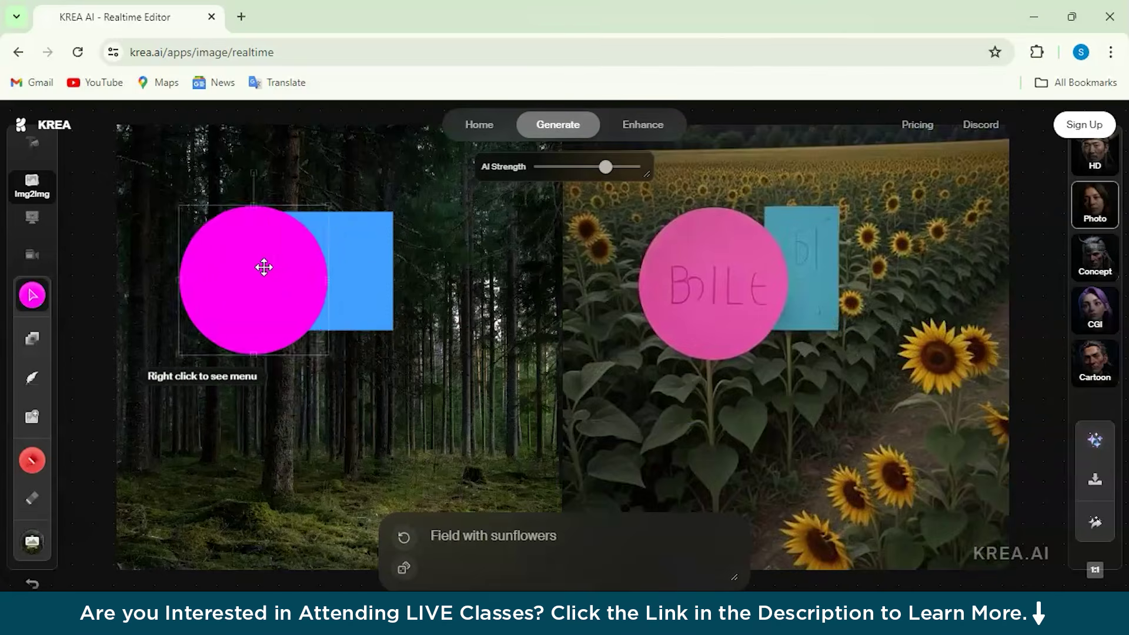
left_click(805, 194)
left_click_drag(326, 290, 275, 235)
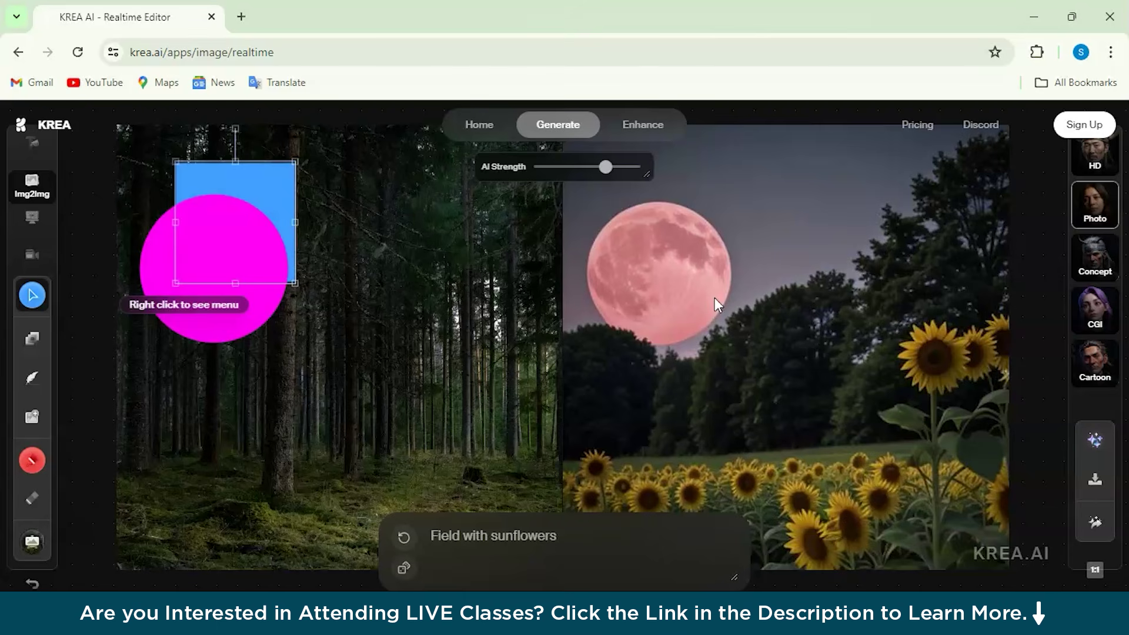
- Try the Concept style on the sunflower image, dismiss the sign-up prompt, and switch the style to Cartoon
left_click(1095, 259)
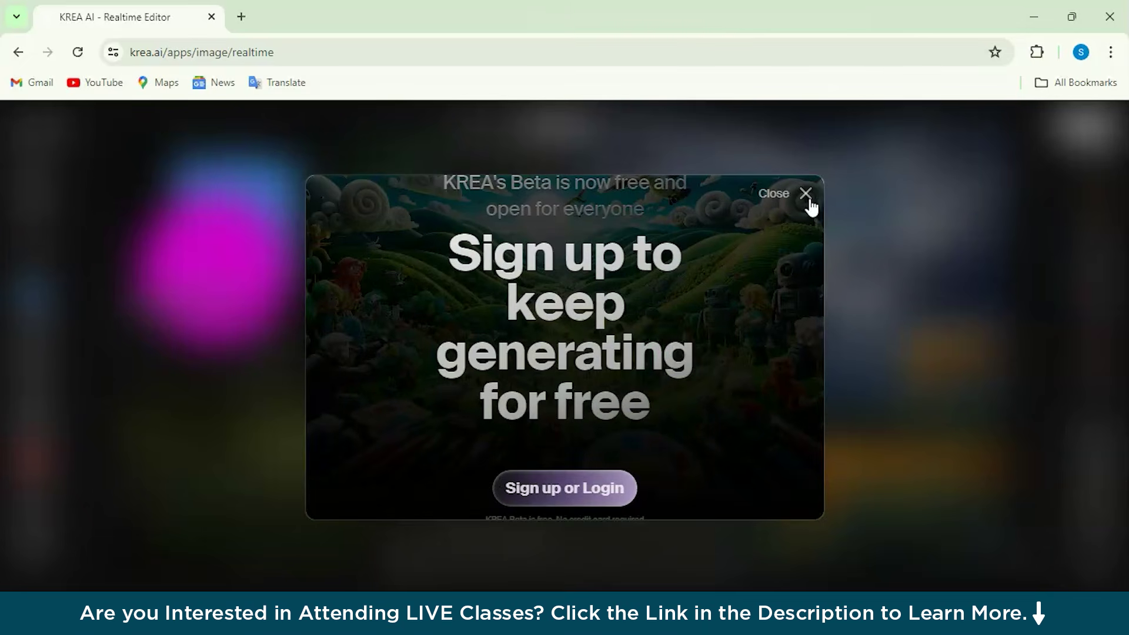
left_click(809, 203)
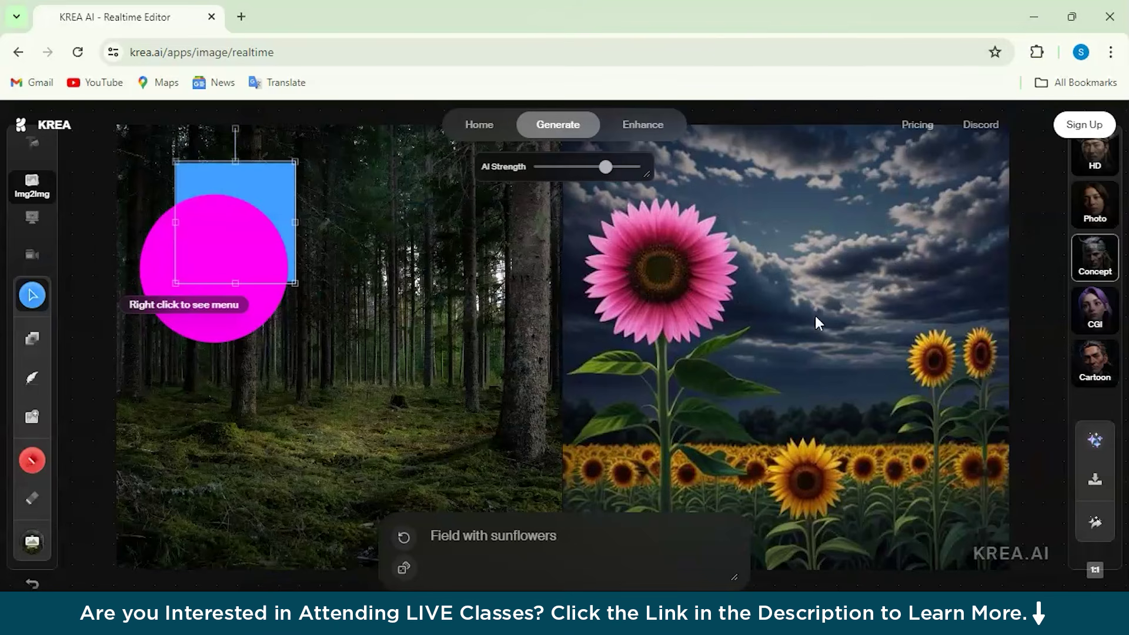
left_click(1084, 371)
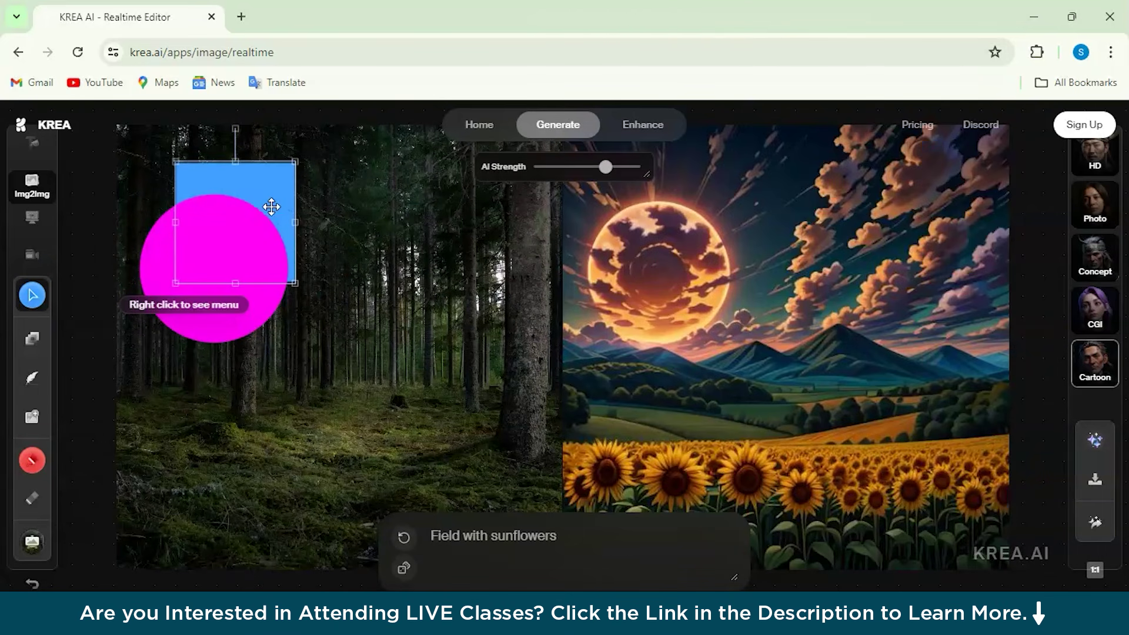
- Search the web for "nightcafe ai", open the NightCafe site and go to its image creation page
scroll(746, 334, "up", 3, "ctrl")
left_click(211, 16)
left_click(433, 363)
type("night")
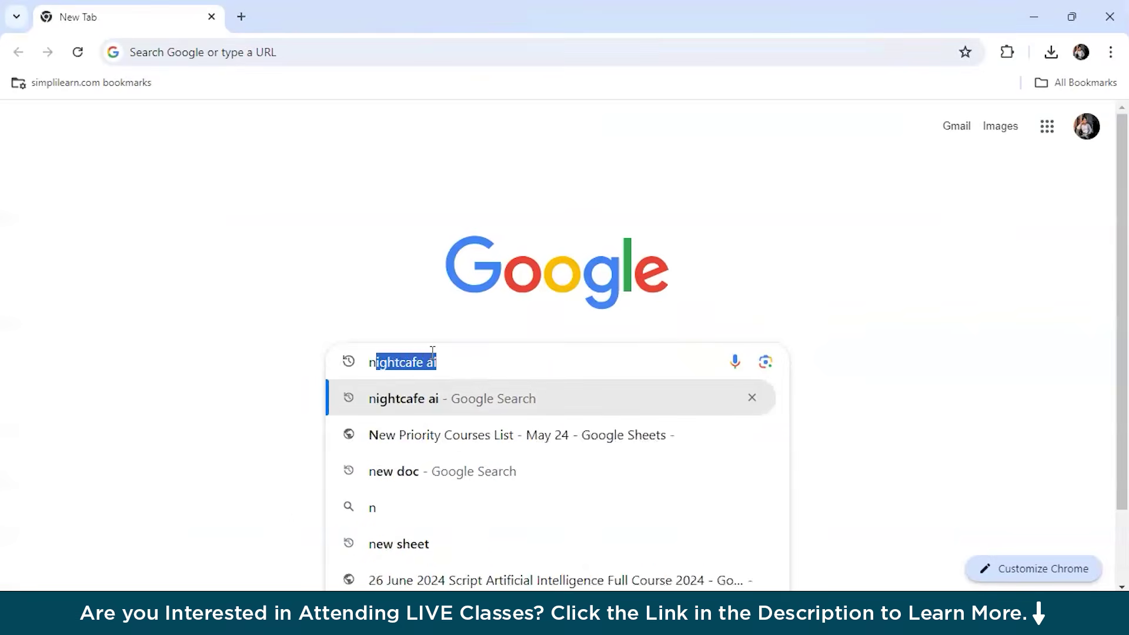
type("cafe")
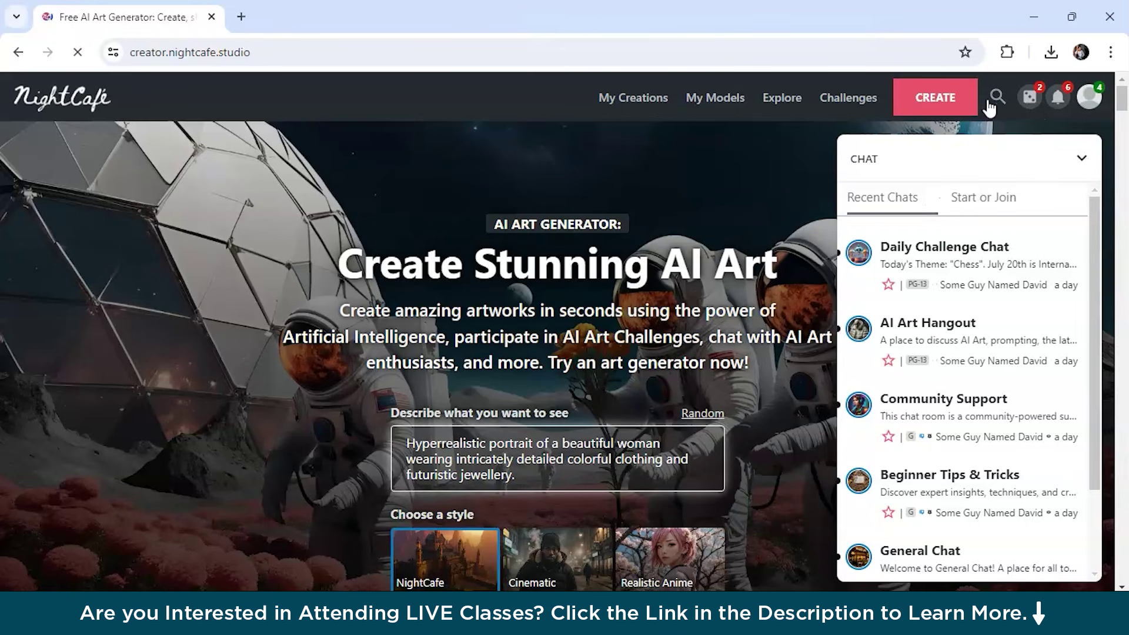
left_click(963, 100)
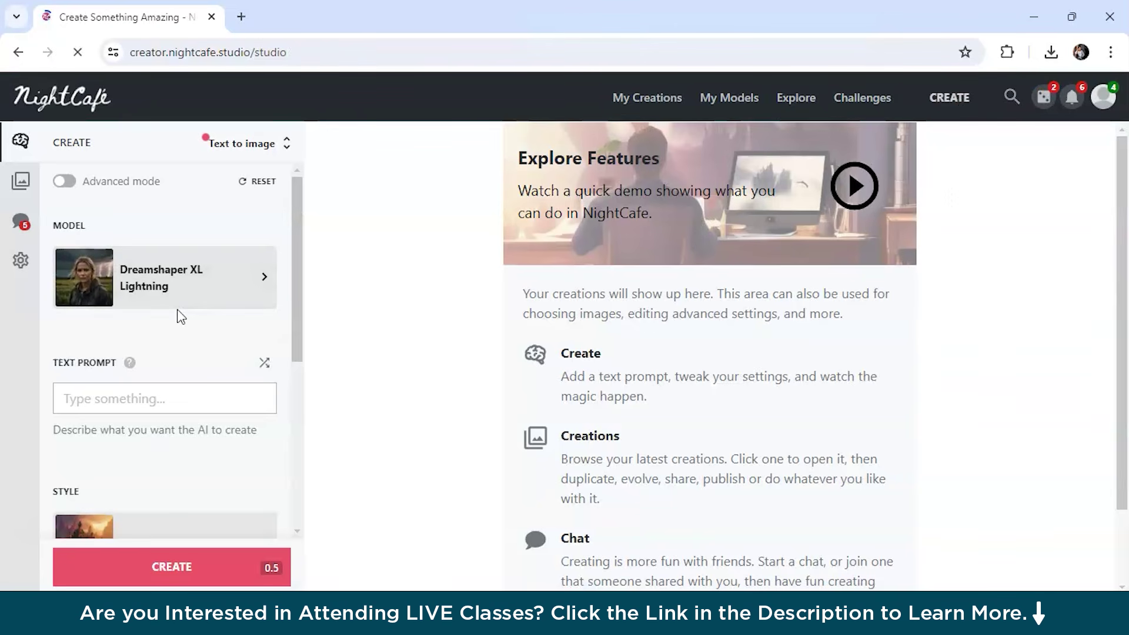
- Open the model choices, keep Dreamshaper XL Lightning, and enter the text prompt "cinematic sunset viewpoint"
left_click(263, 294)
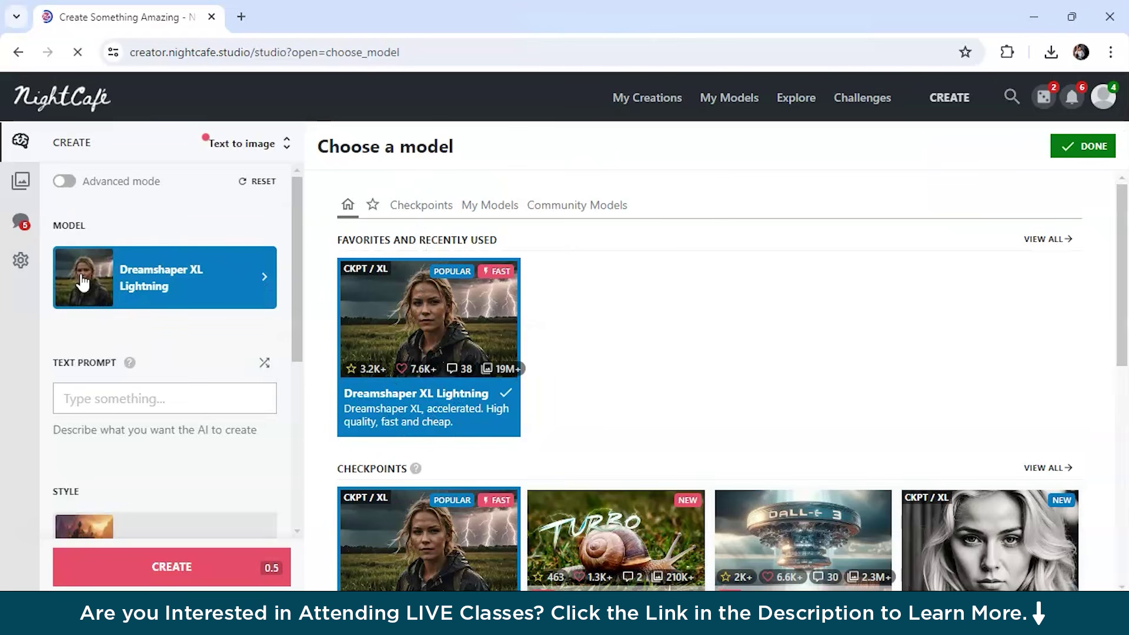
left_click(149, 400)
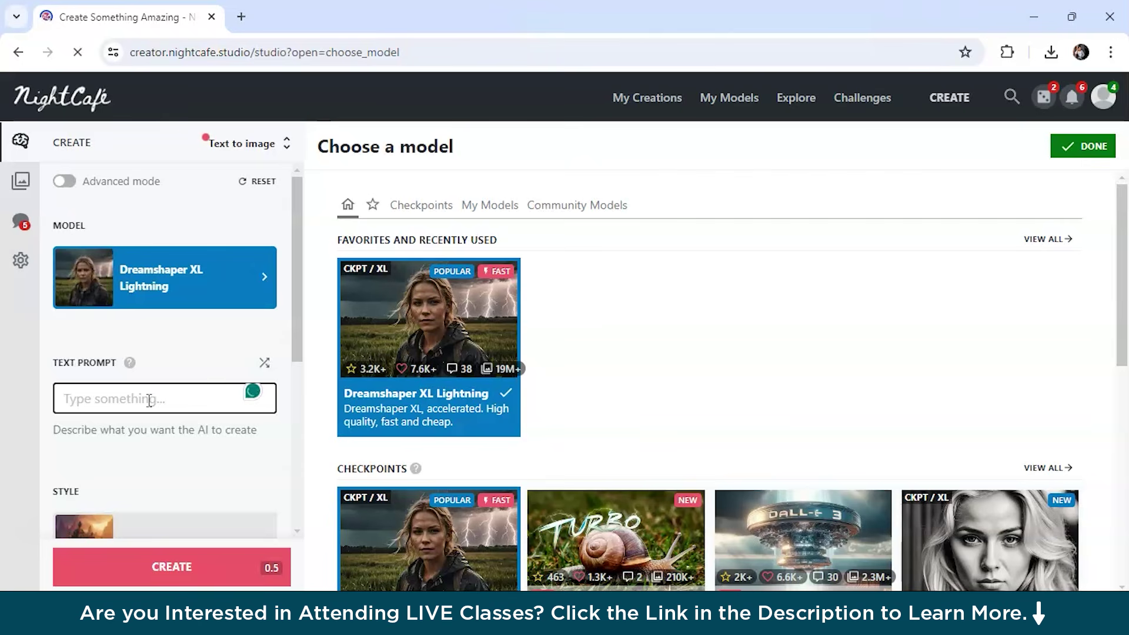
type("cinematic sunse")
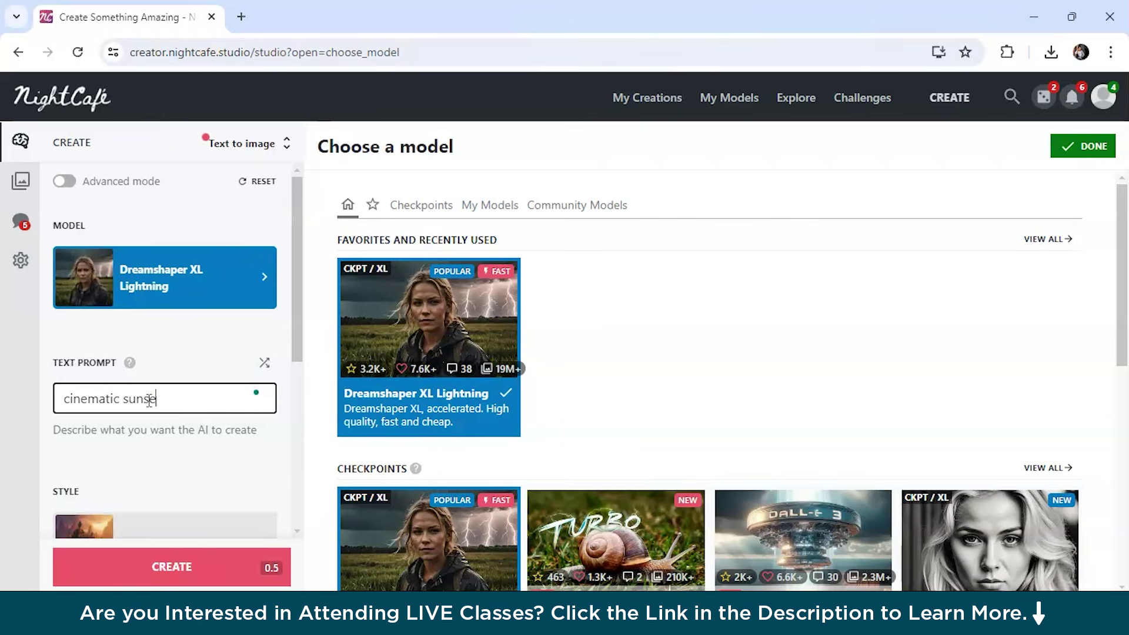
type("t viewpoint")
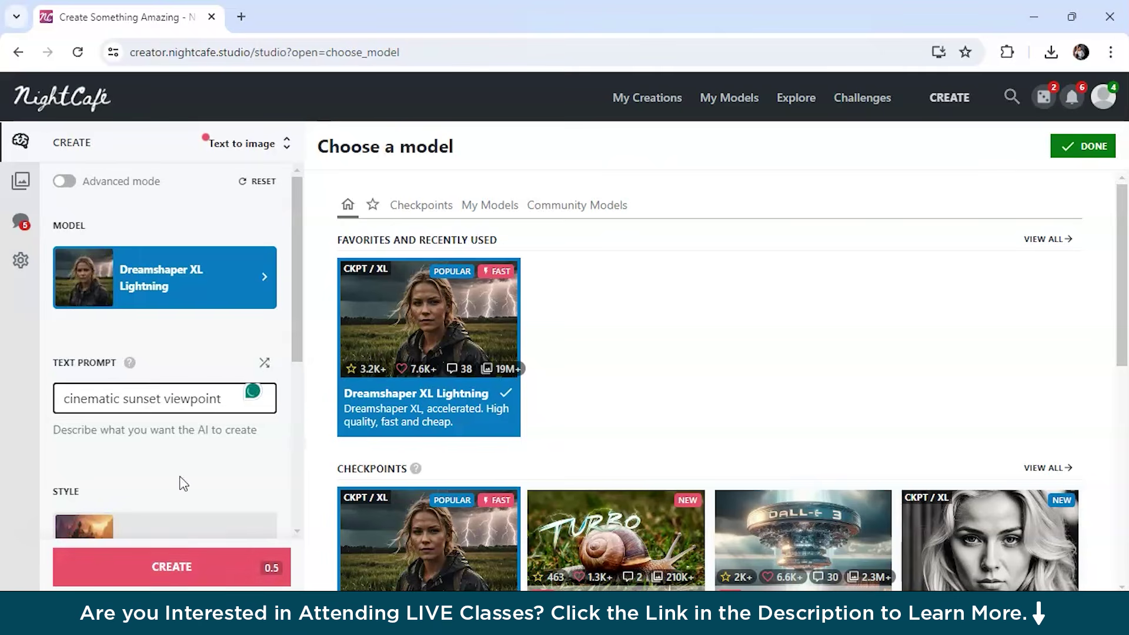
- Look through the preset styles, keep the NightCafe preset, and generate the creation with the number of images set to 4
scroll(181, 482, "down", 4)
left_click(218, 332)
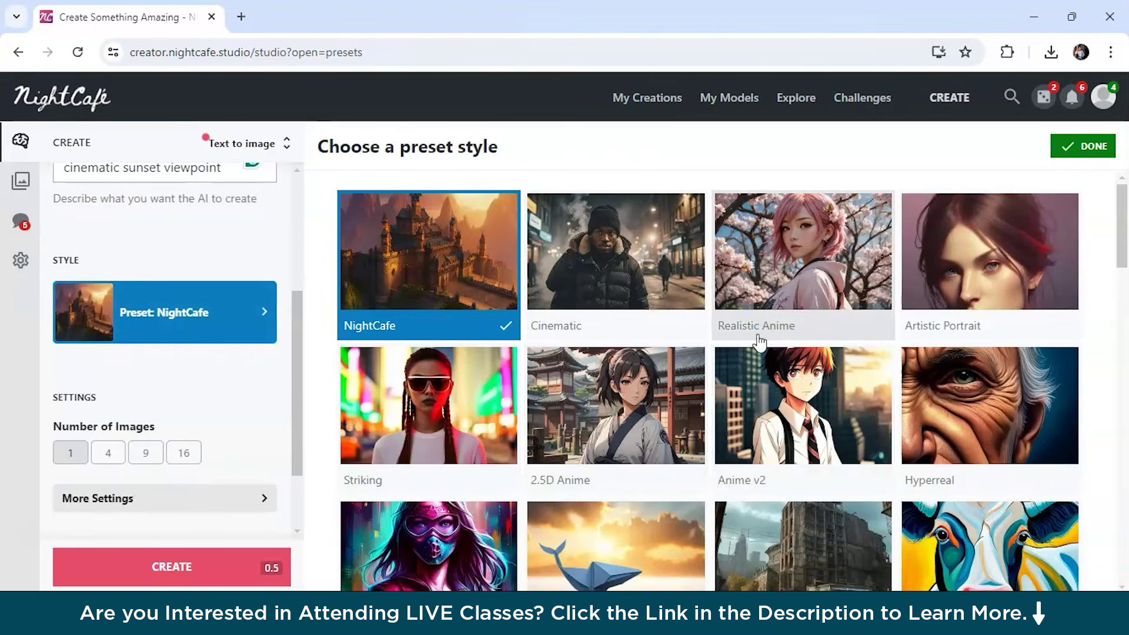
scroll(793, 301, "down", 2)
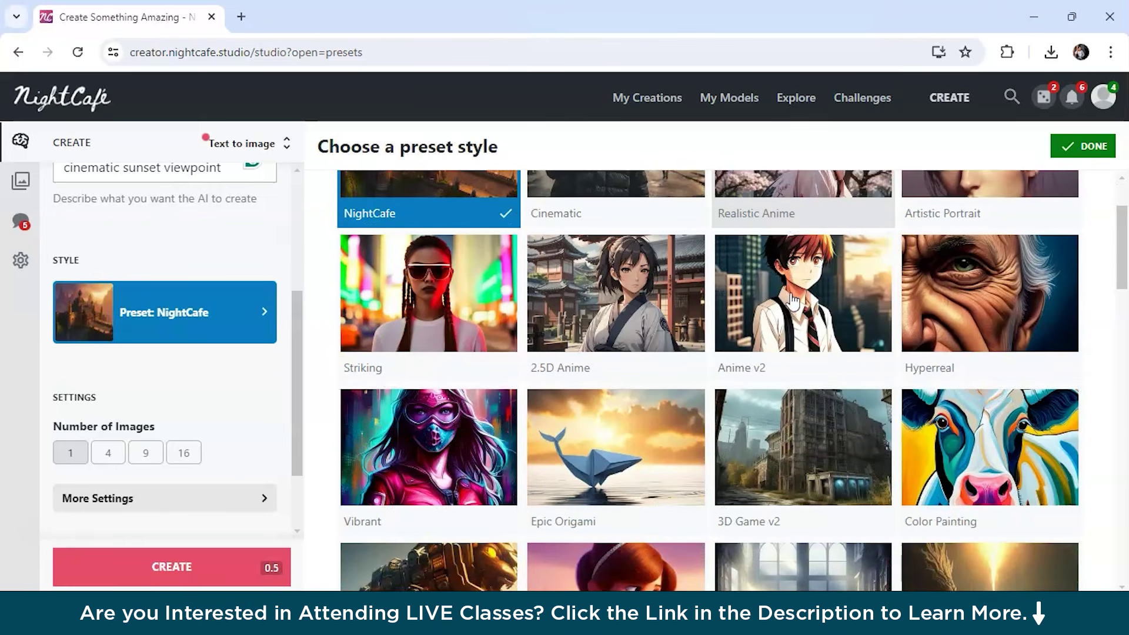
scroll(791, 299, "down", 1)
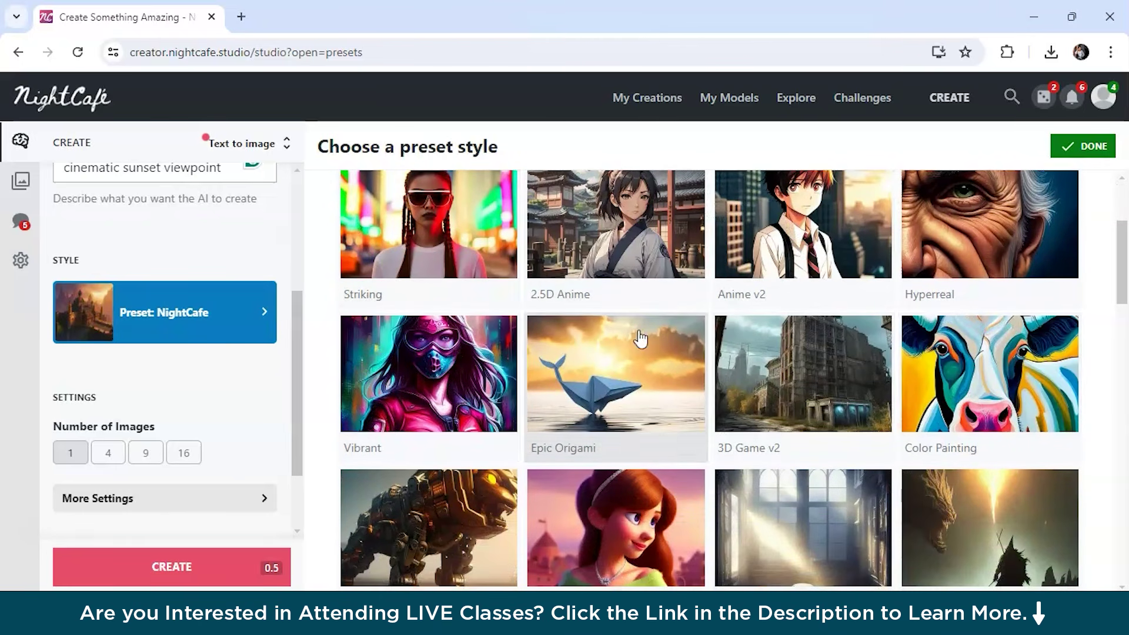
scroll(640, 338, "up", 3)
left_click(113, 460)
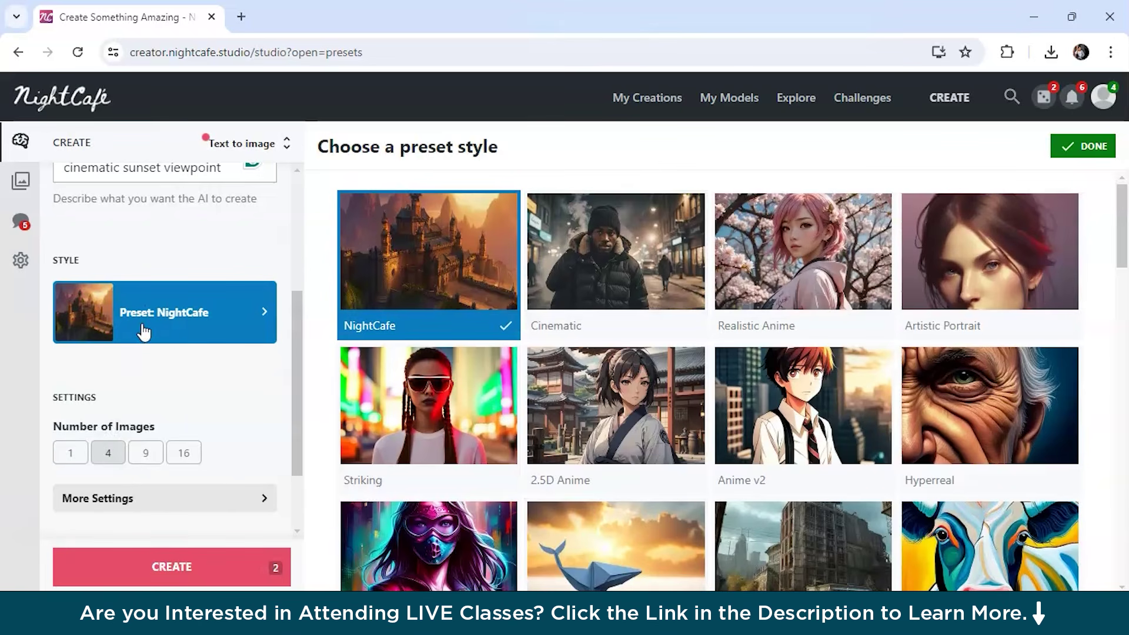
scroll(132, 379, "down", 2)
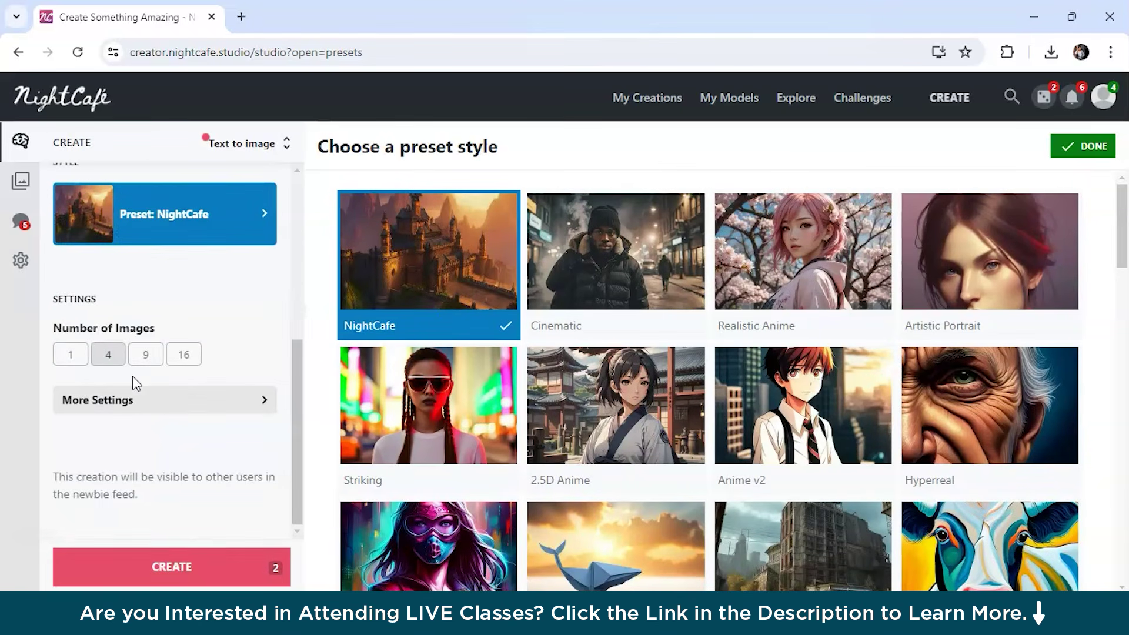
left_click(191, 568)
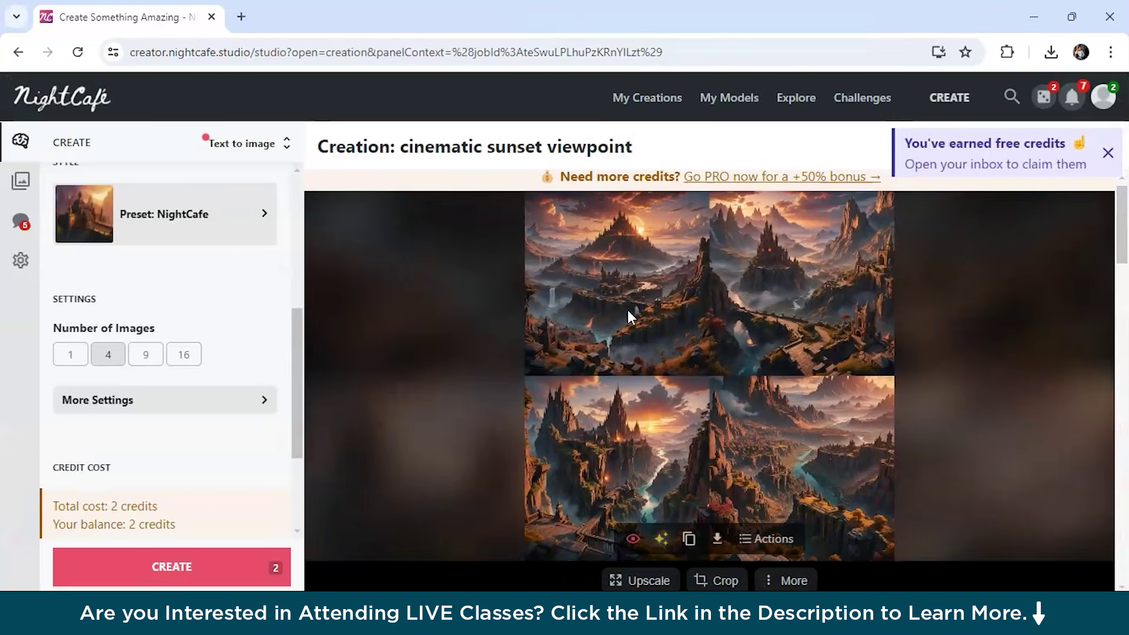
- View the first and second generated sunset images individually, along with their editing options
scroll(648, 304, "down", 1)
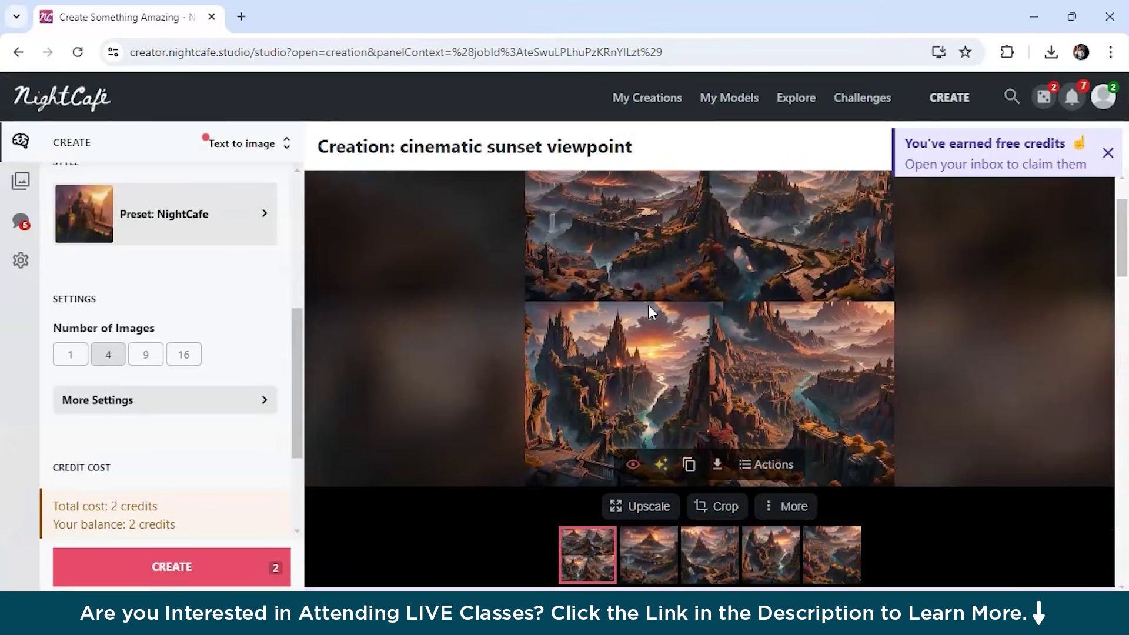
left_click(654, 554)
scroll(706, 487, "down", 1)
scroll(841, 497, "up", 1)
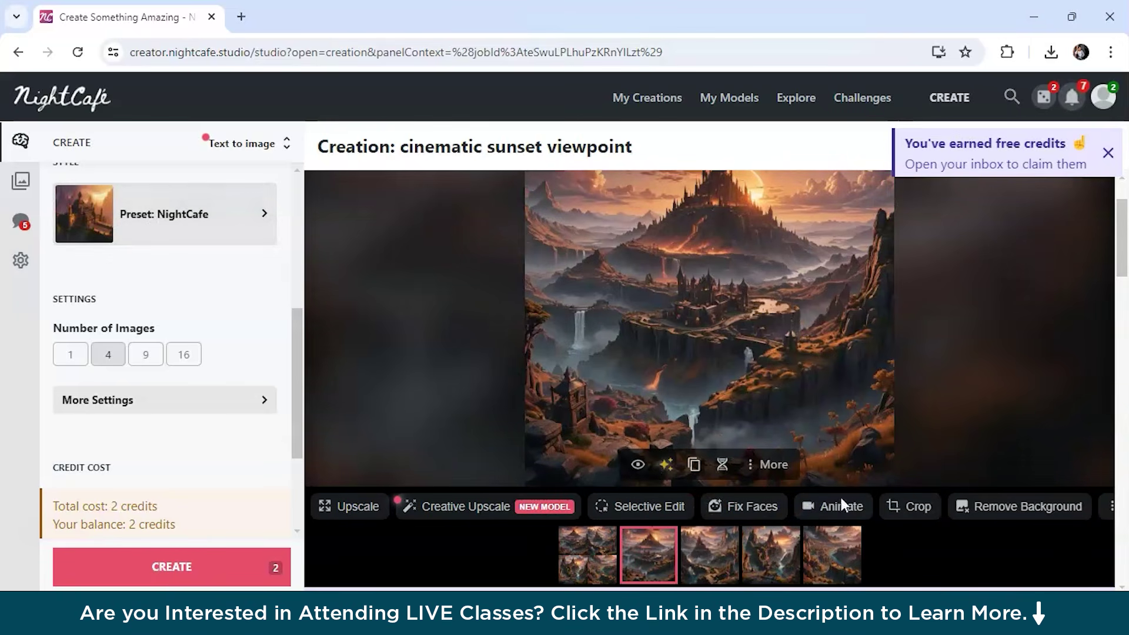
left_click(710, 556)
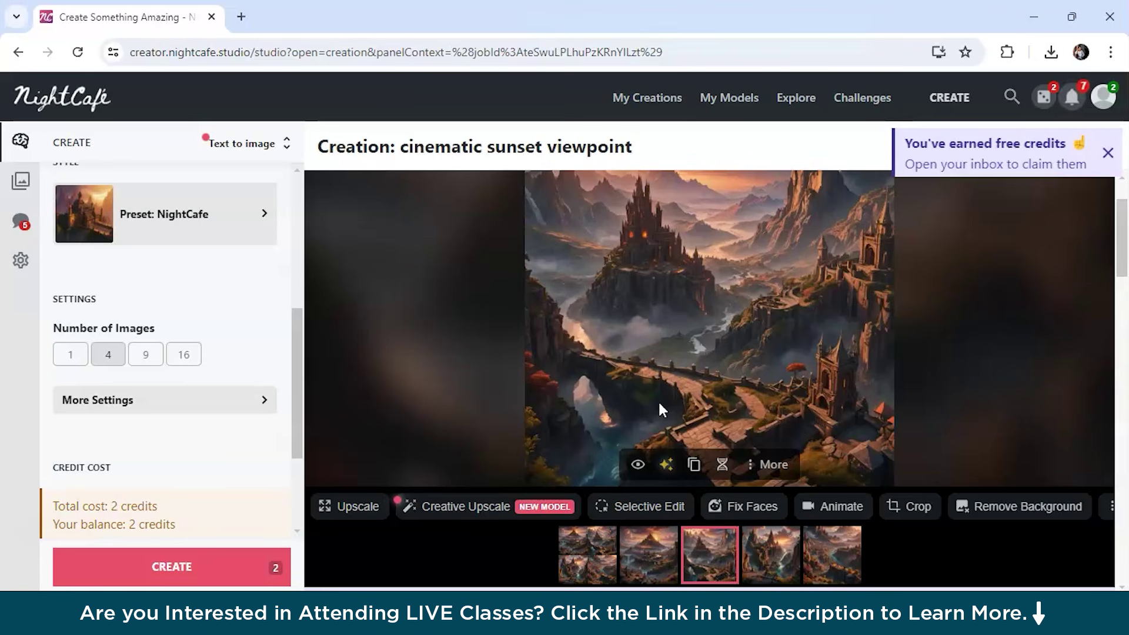
scroll(647, 157, "down", 1)
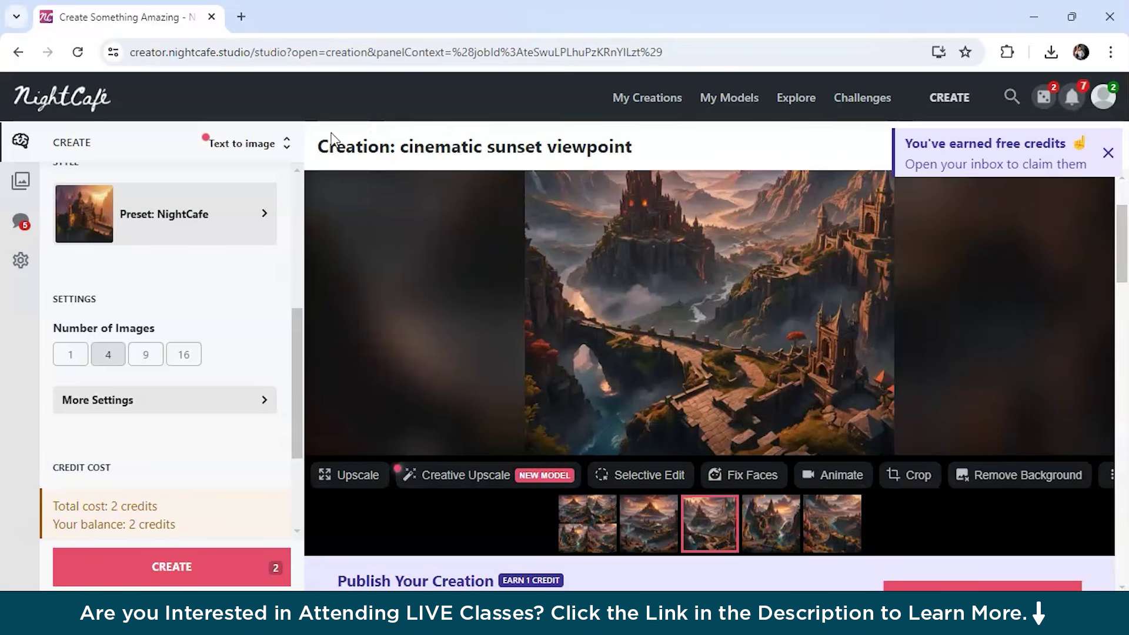
- Search the web for "leonardo ai", open the Leonardo.Ai site and start its Image Creation tool
left_click(240, 19)
left_click(449, 355)
type("leonardo ai")
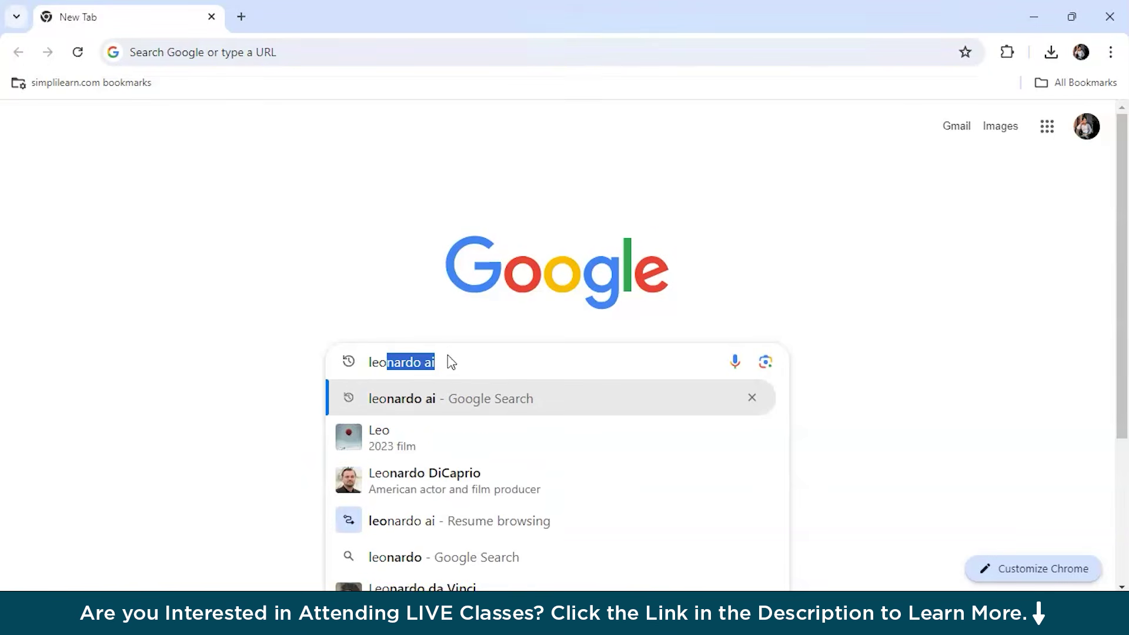
left_click(441, 402)
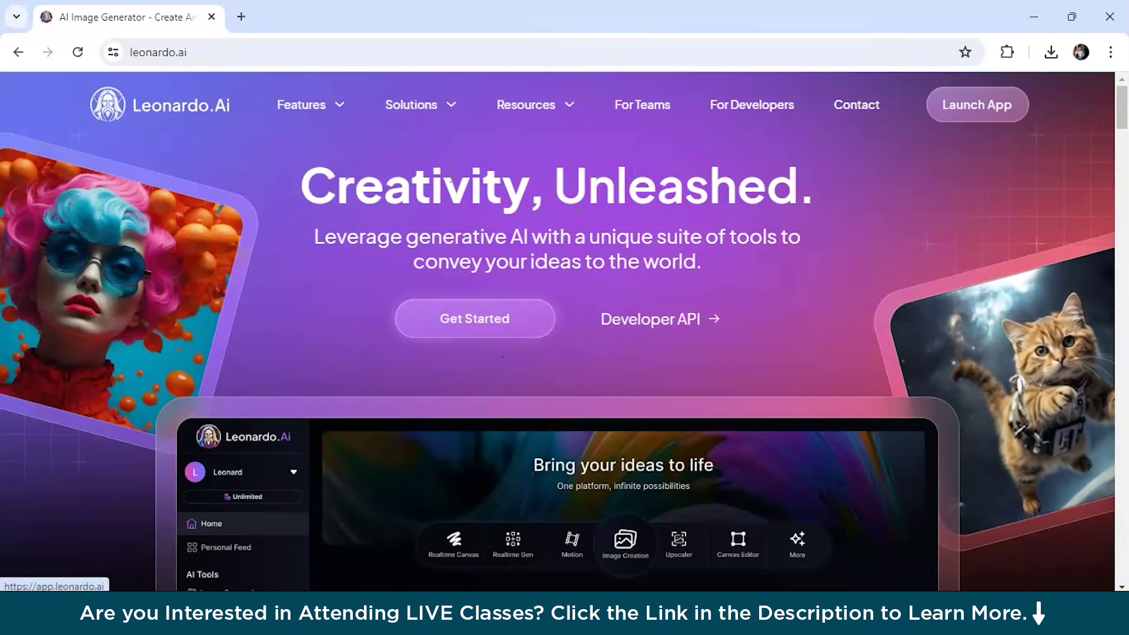
left_click(481, 331)
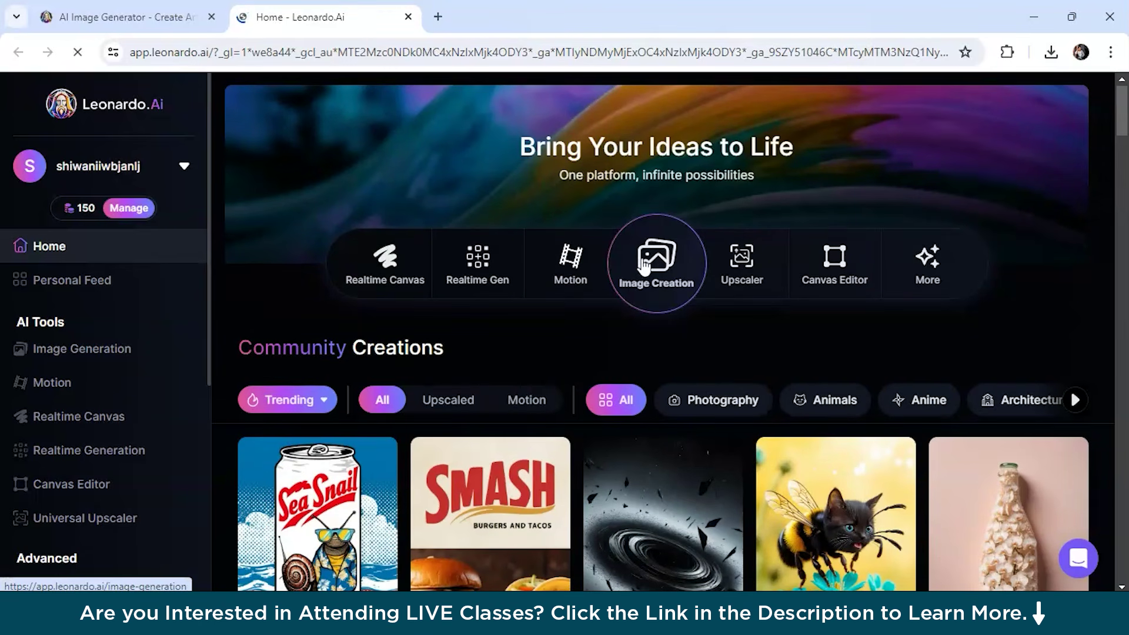
left_click(644, 266)
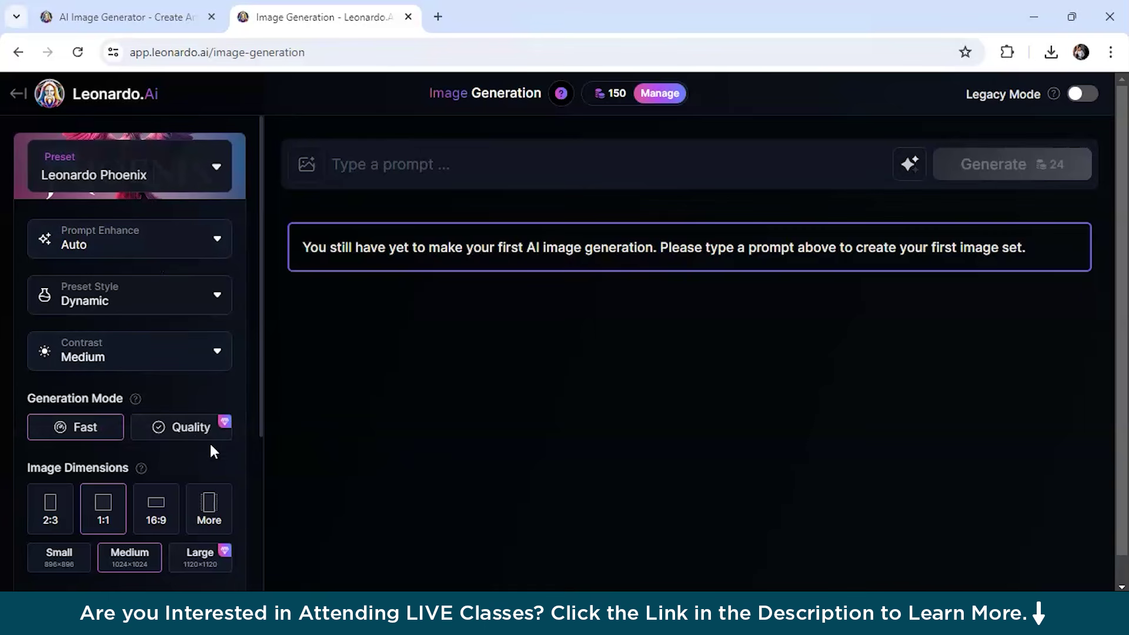
- Enter the prompt "underwater landscape" and generate the images with the Leonardo Phoenix preset
mouse_move(228, 431)
left_click(411, 180)
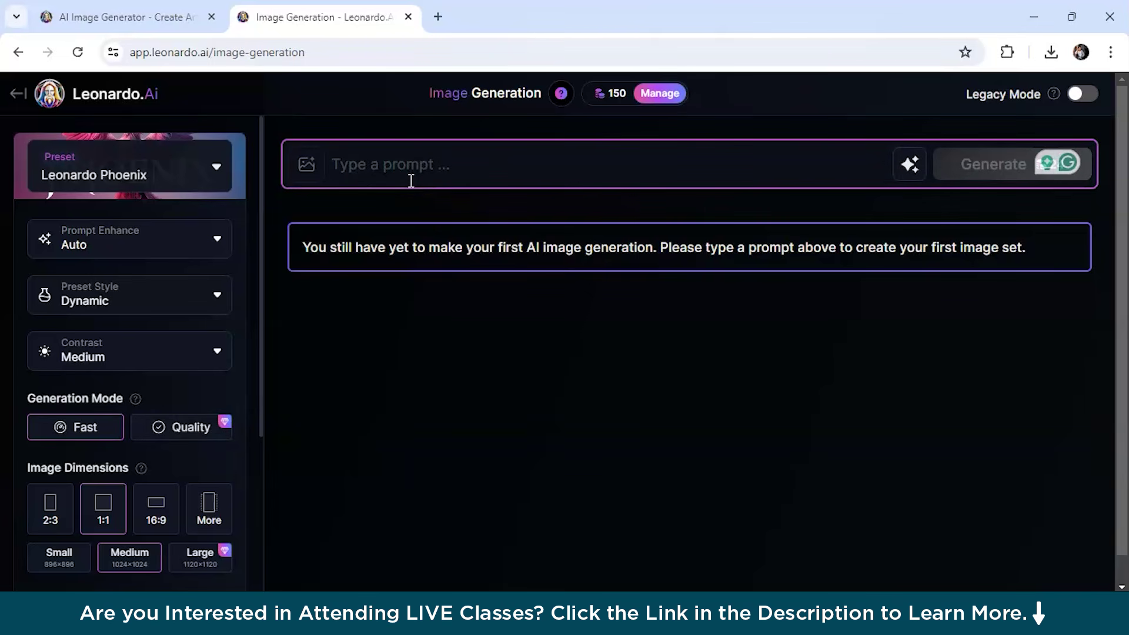
type("un")
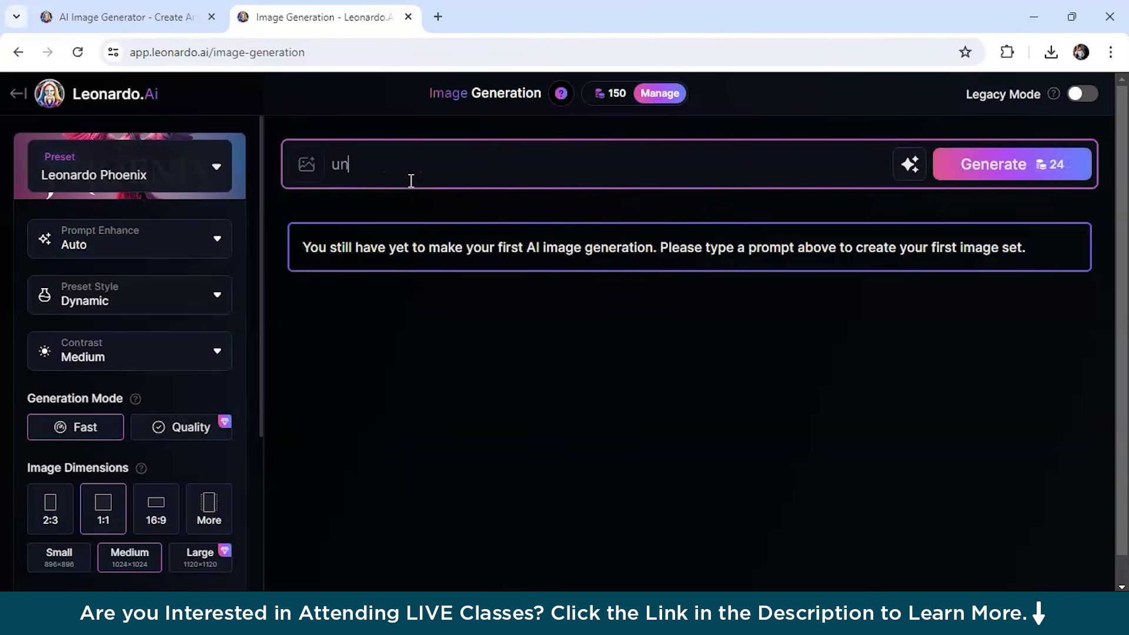
type("derwater landsca")
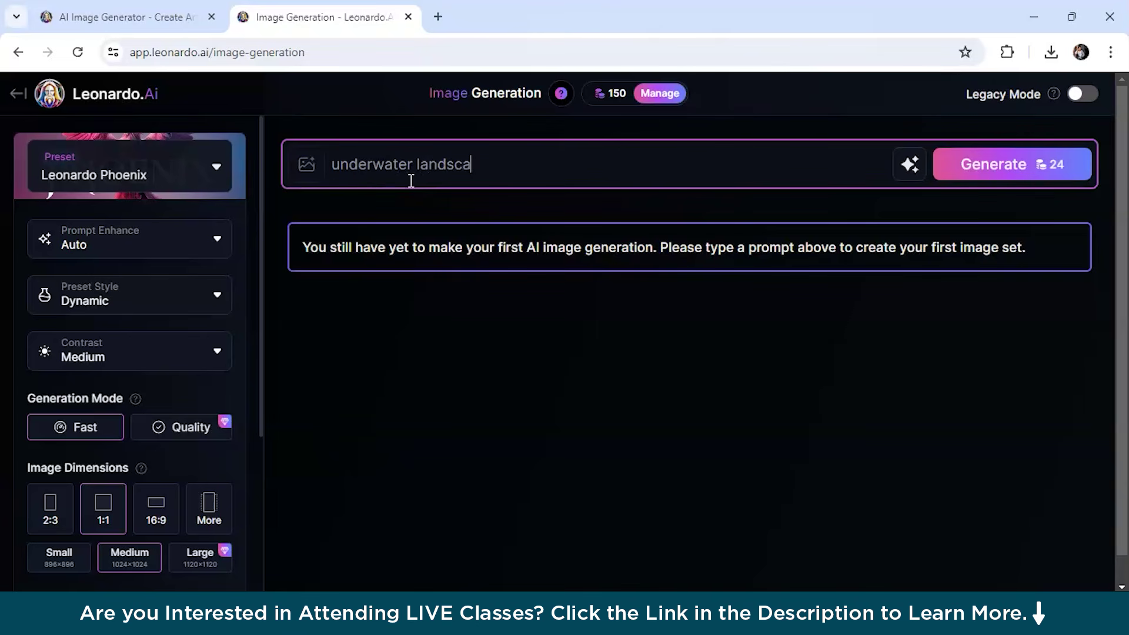
type("pe")
left_click(958, 172)
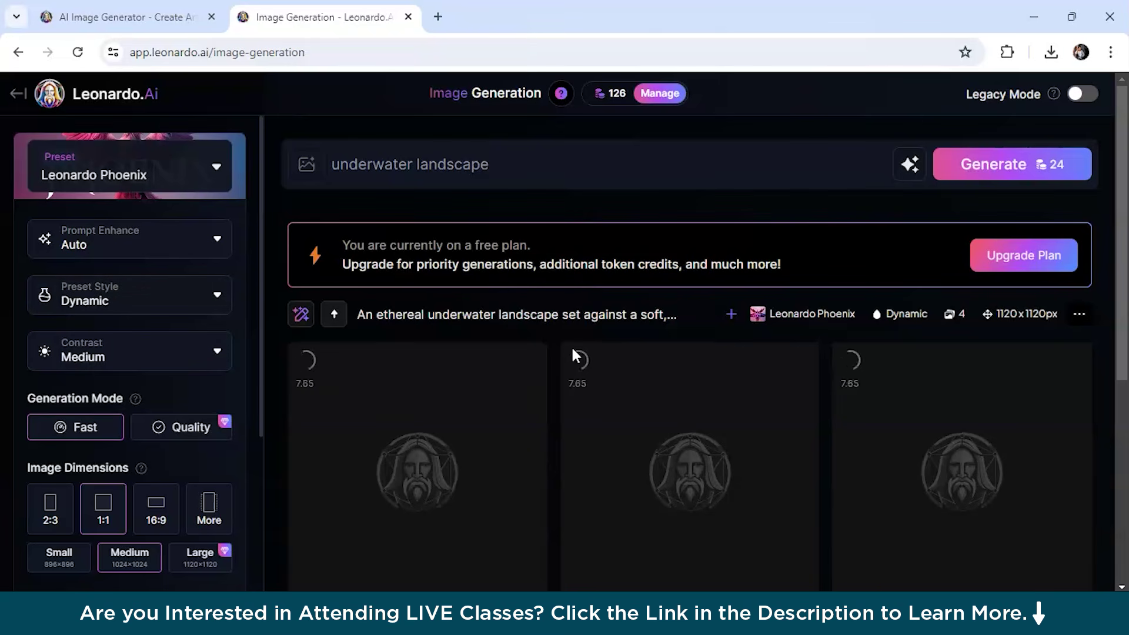
- Bring the generated images into view and dismiss the two tips about enhancing and modifying prompts with AI
scroll(573, 354, "down", 2)
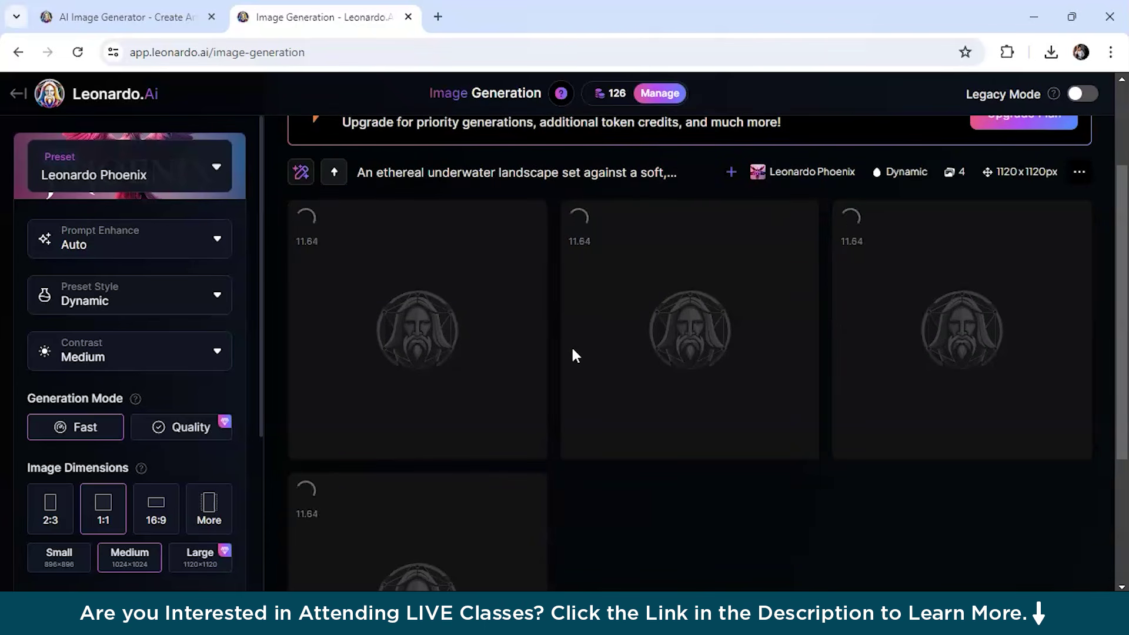
scroll(573, 352, "down", 1)
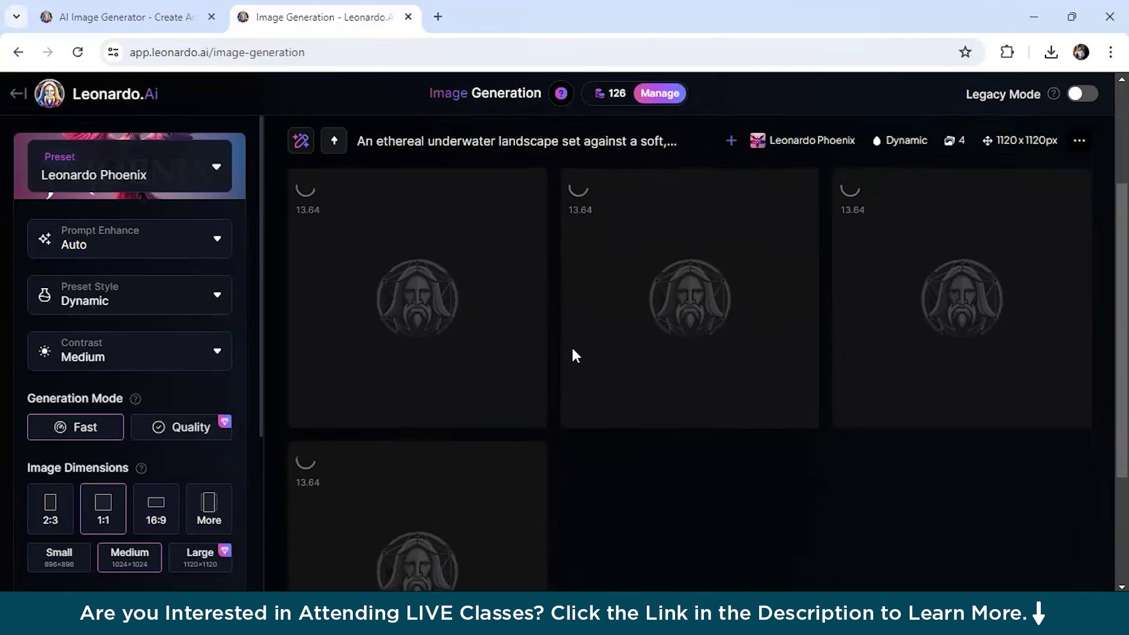
scroll(573, 352, "up", 1)
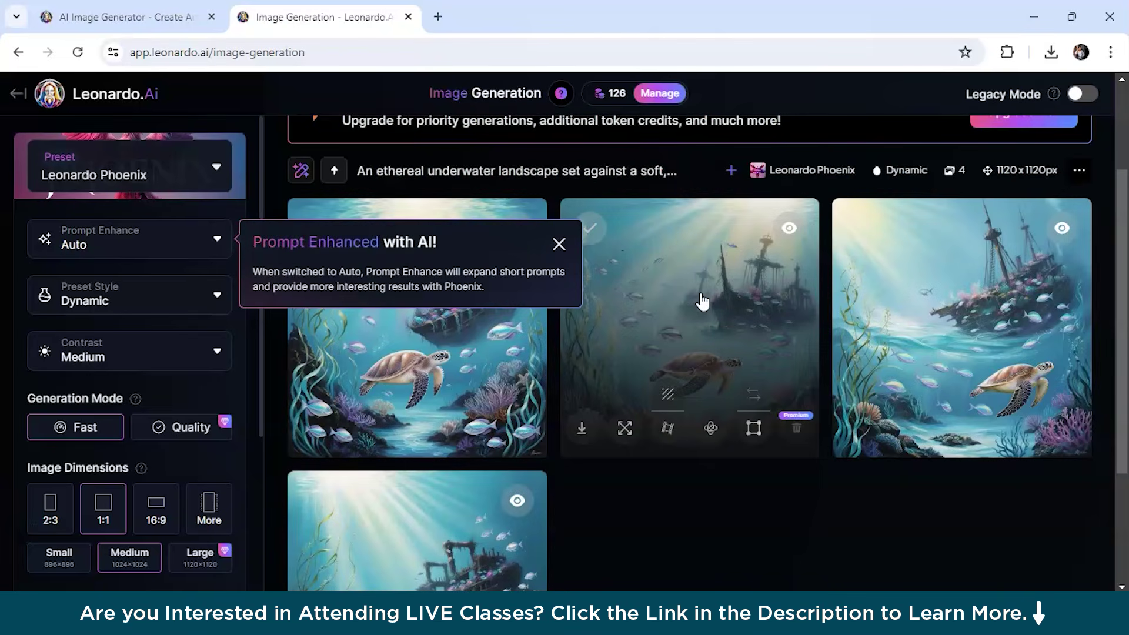
left_click(558, 244)
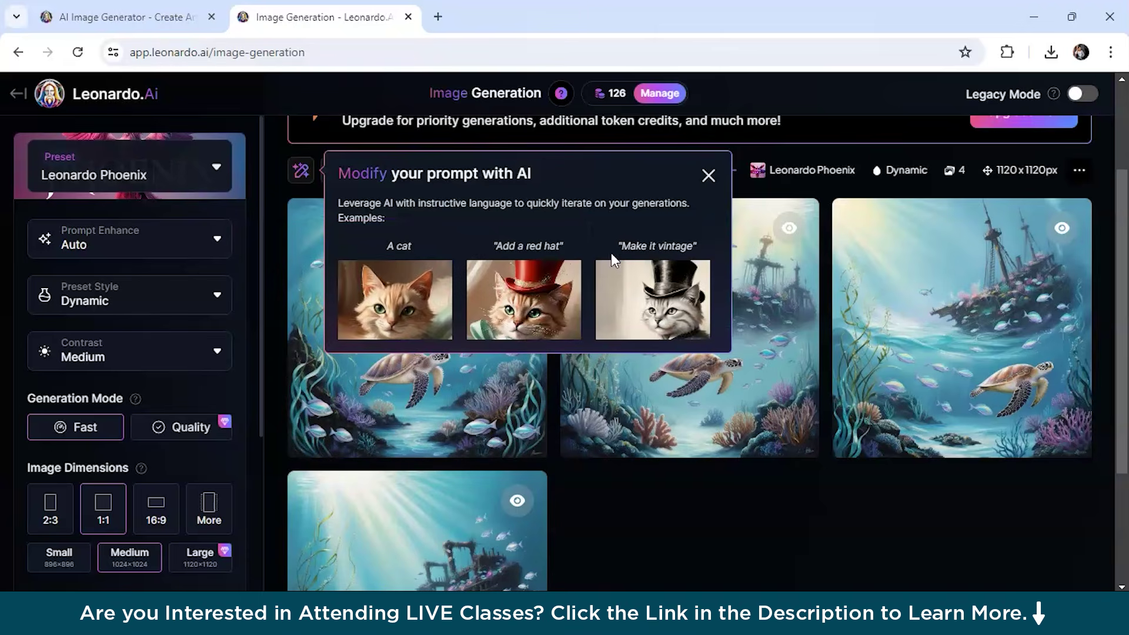
left_click(709, 174)
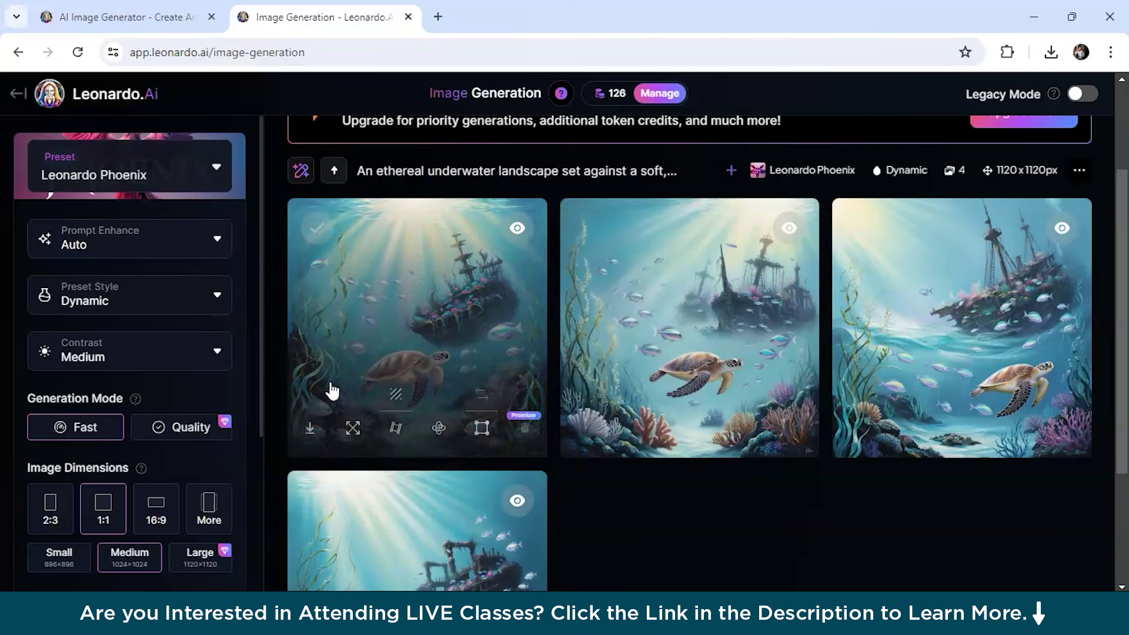
- View the first generated underwater image enlarged, then return to the image set
left_click(432, 340)
left_click(434, 300)
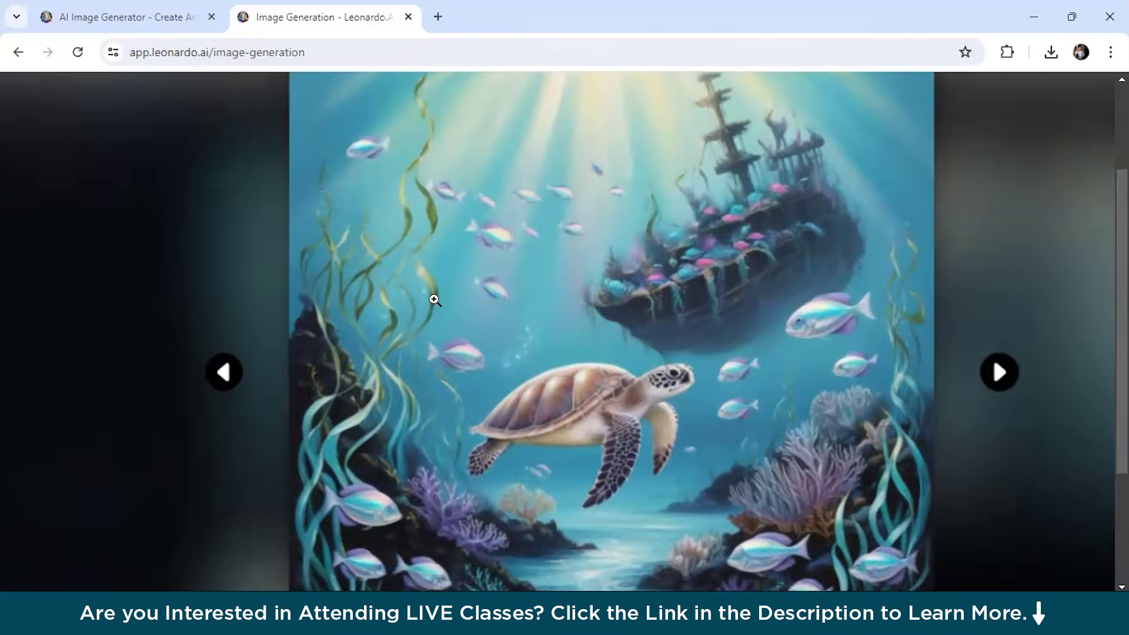
left_click(434, 300)
left_click(917, 266)
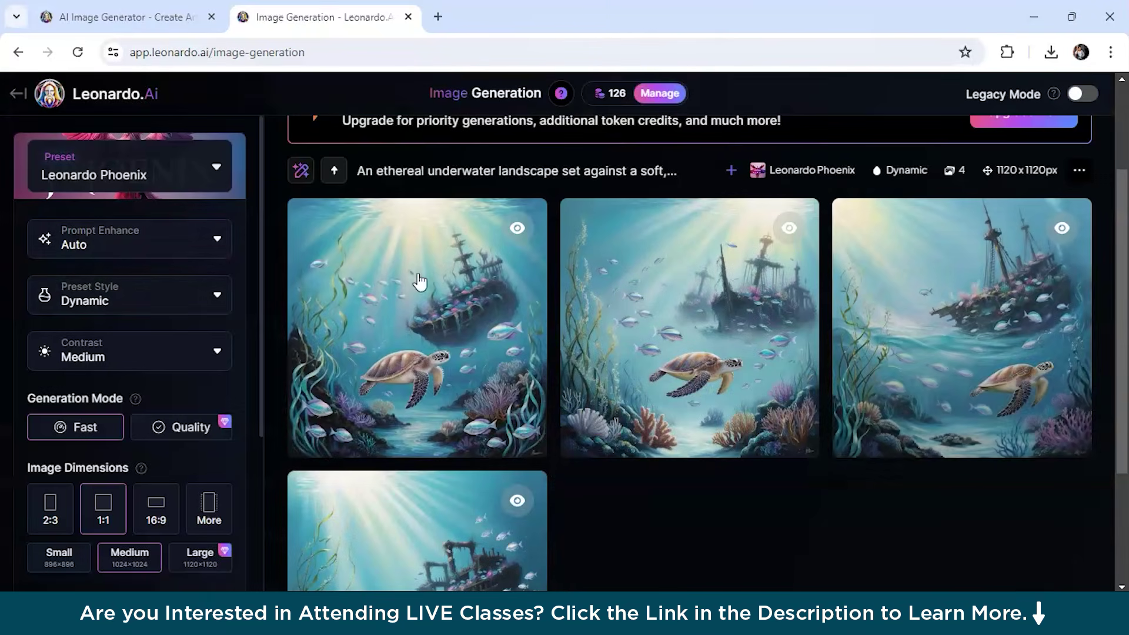
- Examine the available preset styles and the remaining image generation settings
left_click(170, 302)
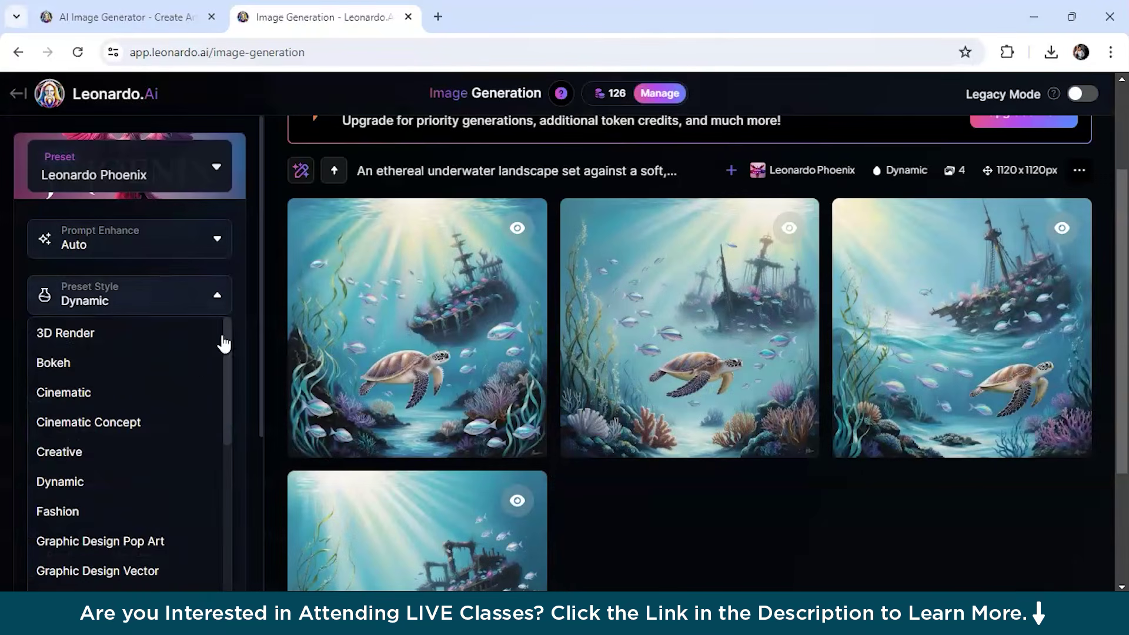
left_click(155, 300)
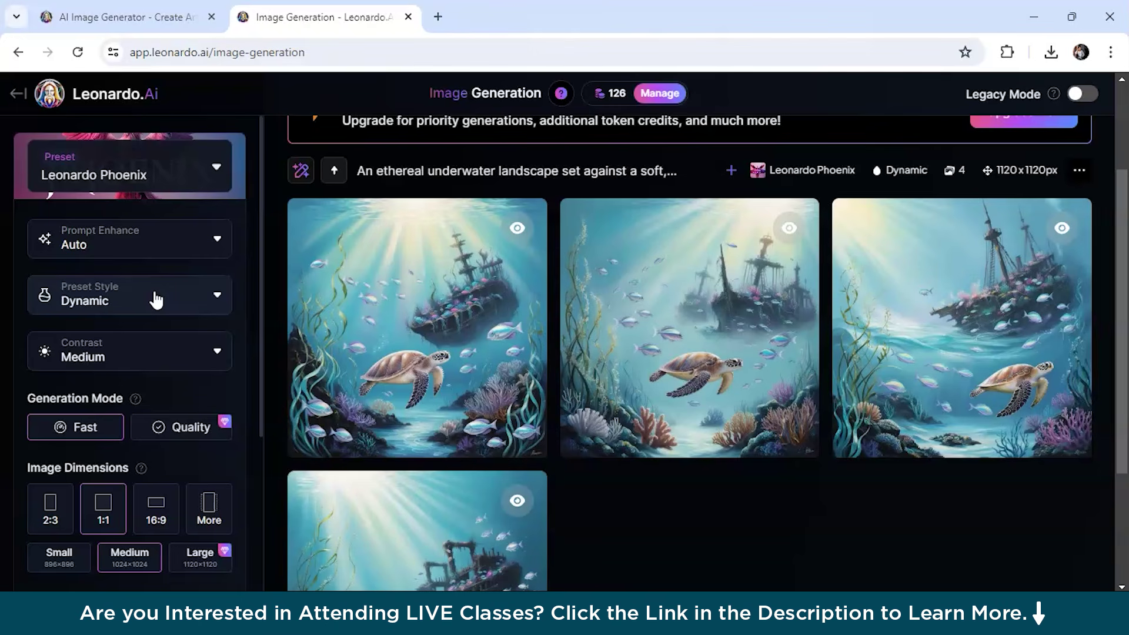
scroll(147, 401, "down", 4)
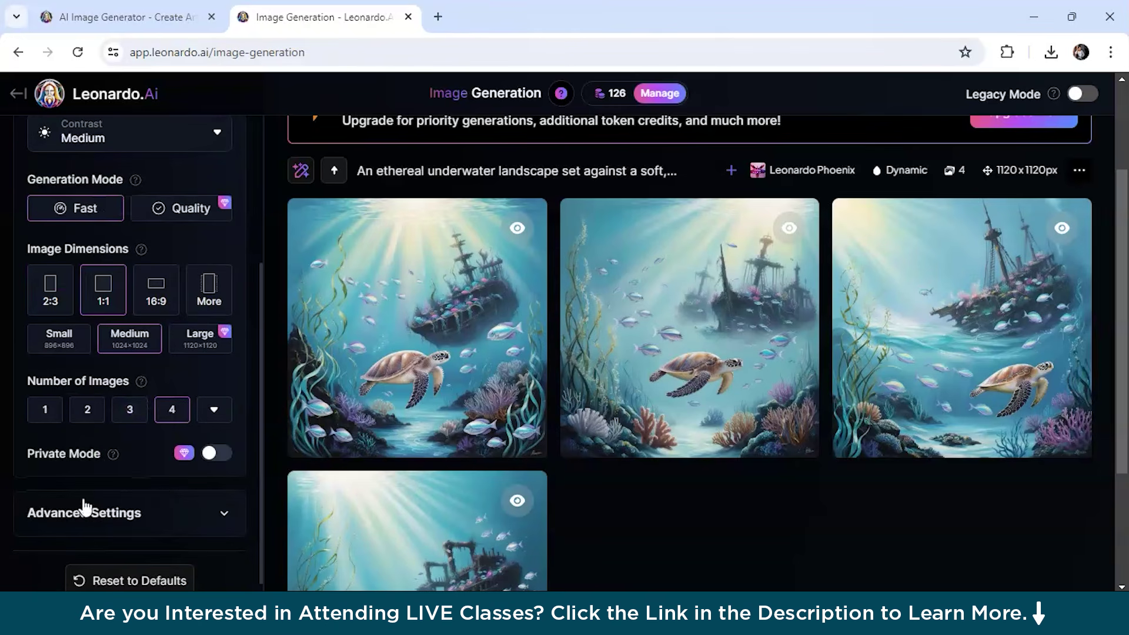
- Expand the advanced generation settings and examine the model, PhotoReal, negative prompt, transparency, tiling and fixed seed options
left_click(187, 500)
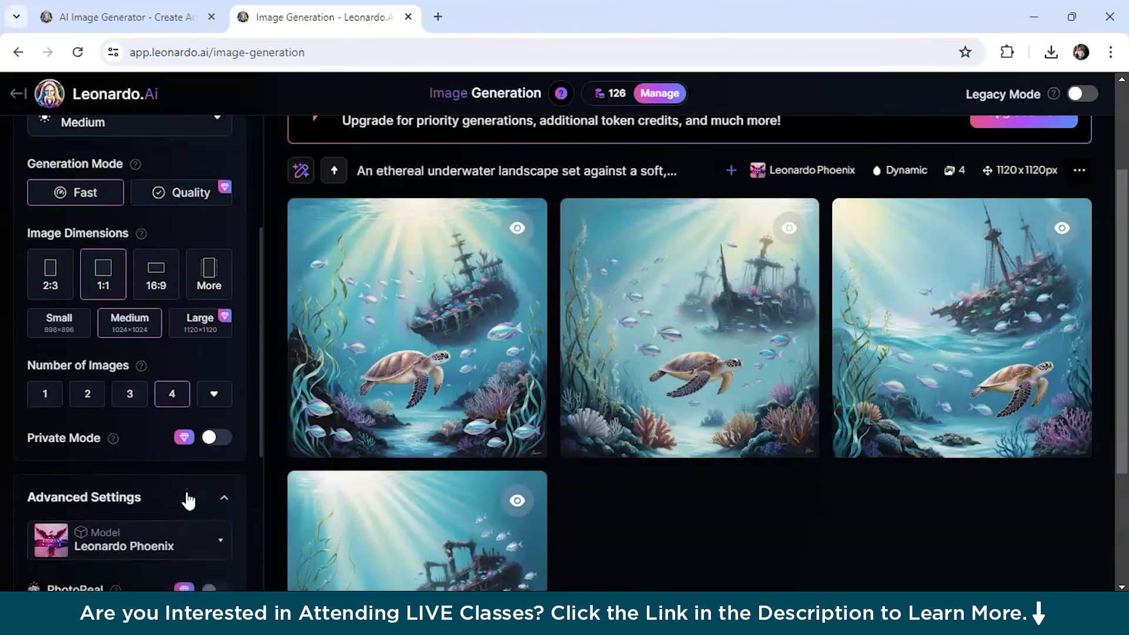
scroll(189, 499, "down", 5)
scroll(202, 382, "up", 2)
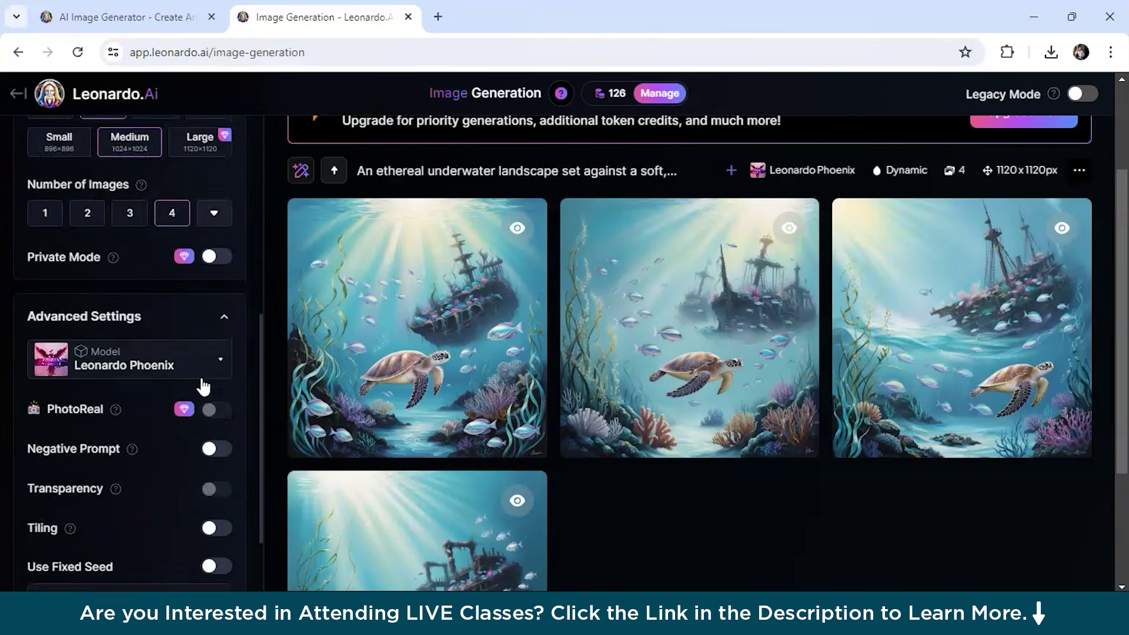
scroll(203, 386, "up", 7)
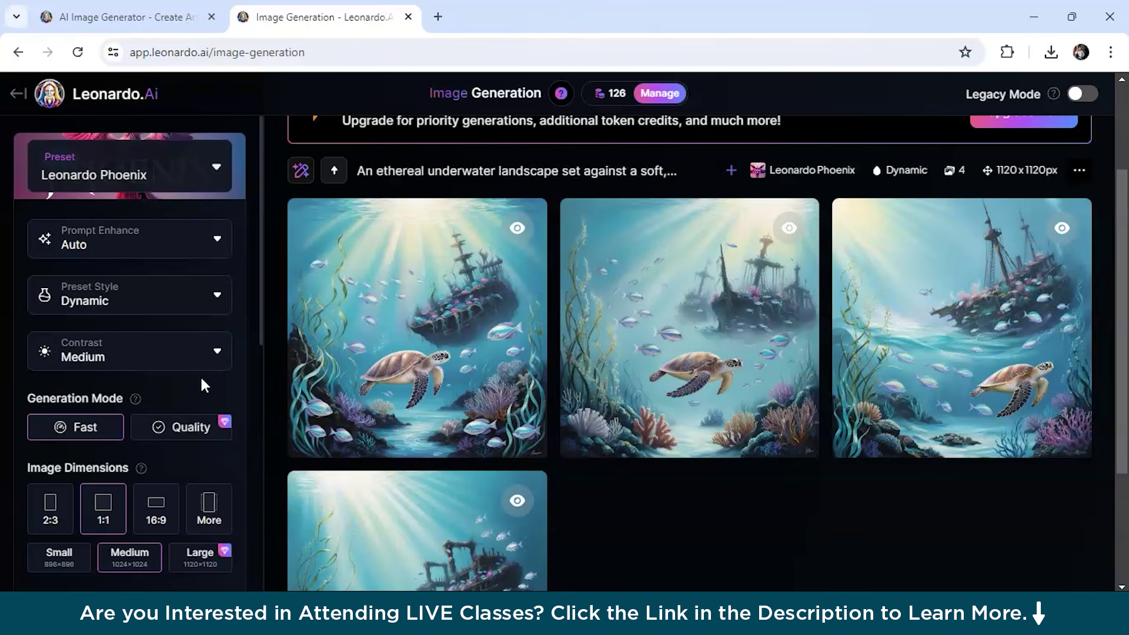
- Switch to ChatGPT in a new browser tab and open the image generator pro GPT
key("ctrl+t")
left_click(395, 362)
type("chatgpt")
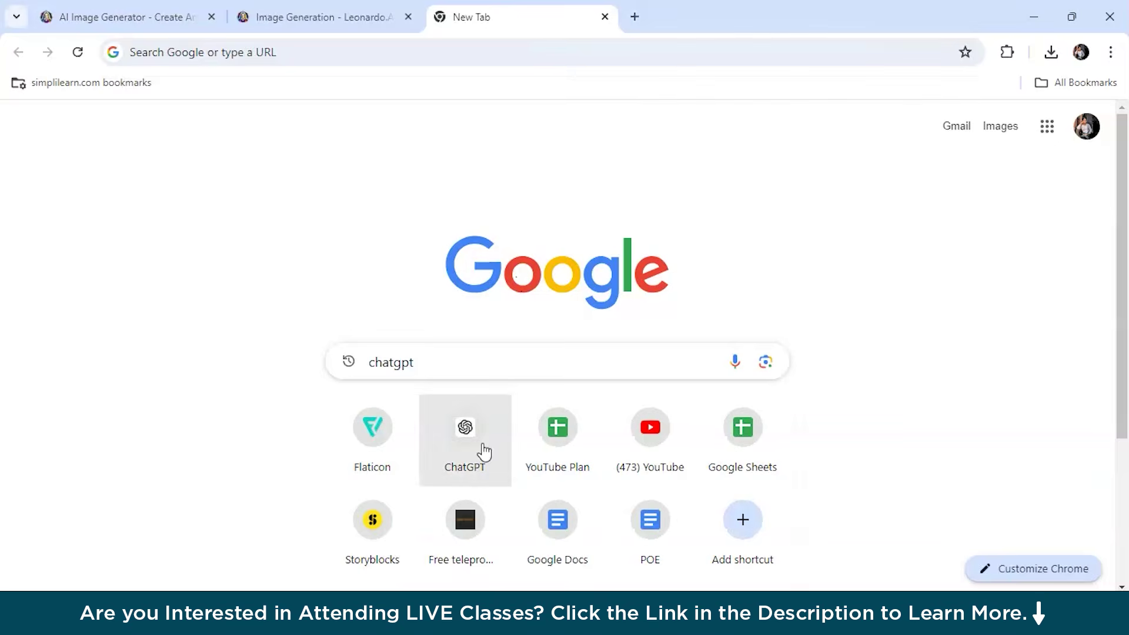
left_click(465, 438)
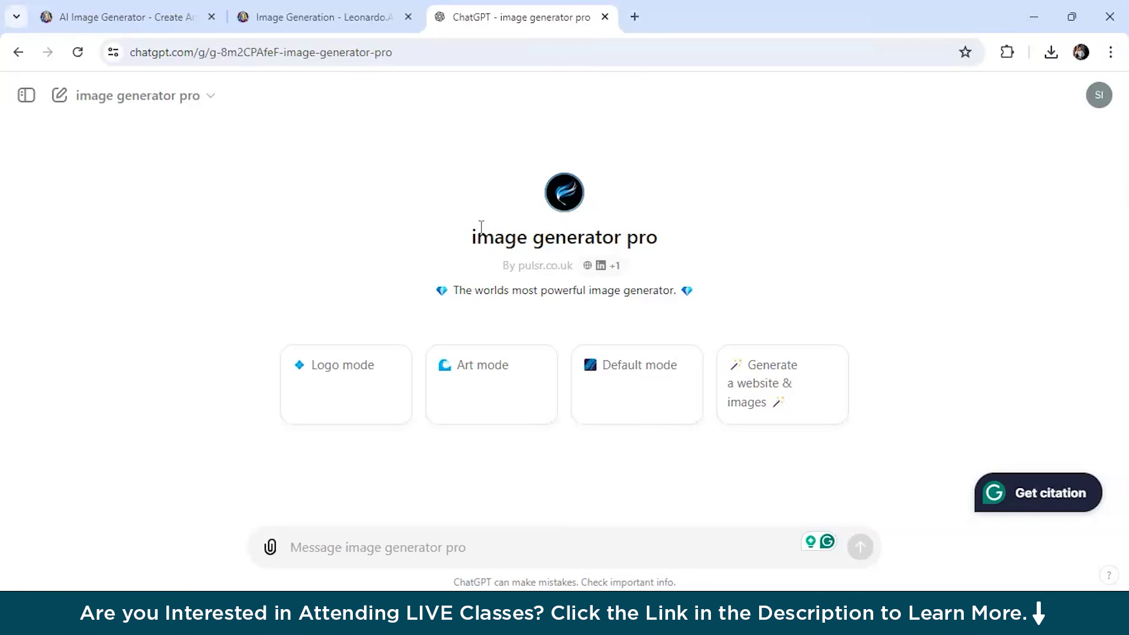
- Submit the prompt "Hyper realistic cat in the shape of butter on a french toast" to image generator pro, dismissing any system notification
left_click(1093, 499)
type("Hyper realistic cat in the shape of ")
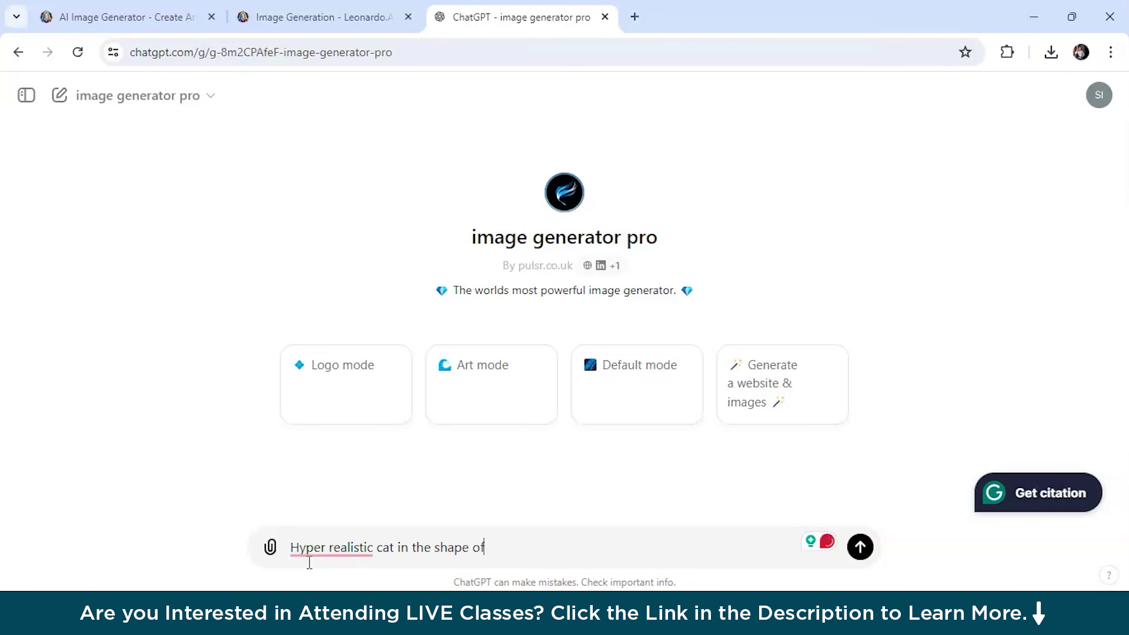
type("butter on a french toast")
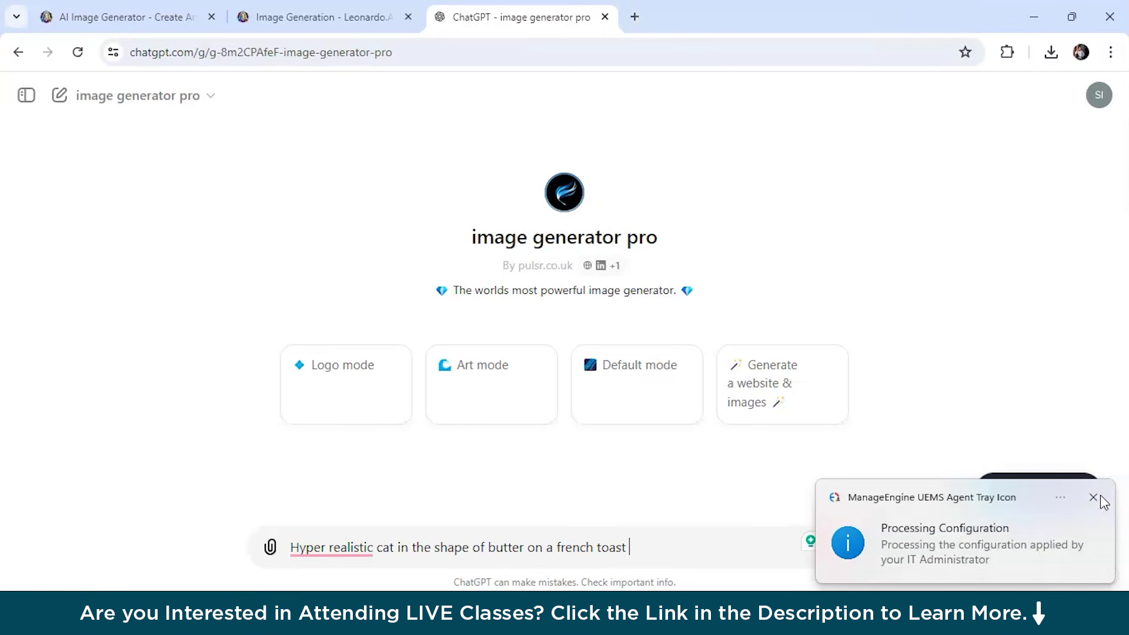
left_click(1093, 497)
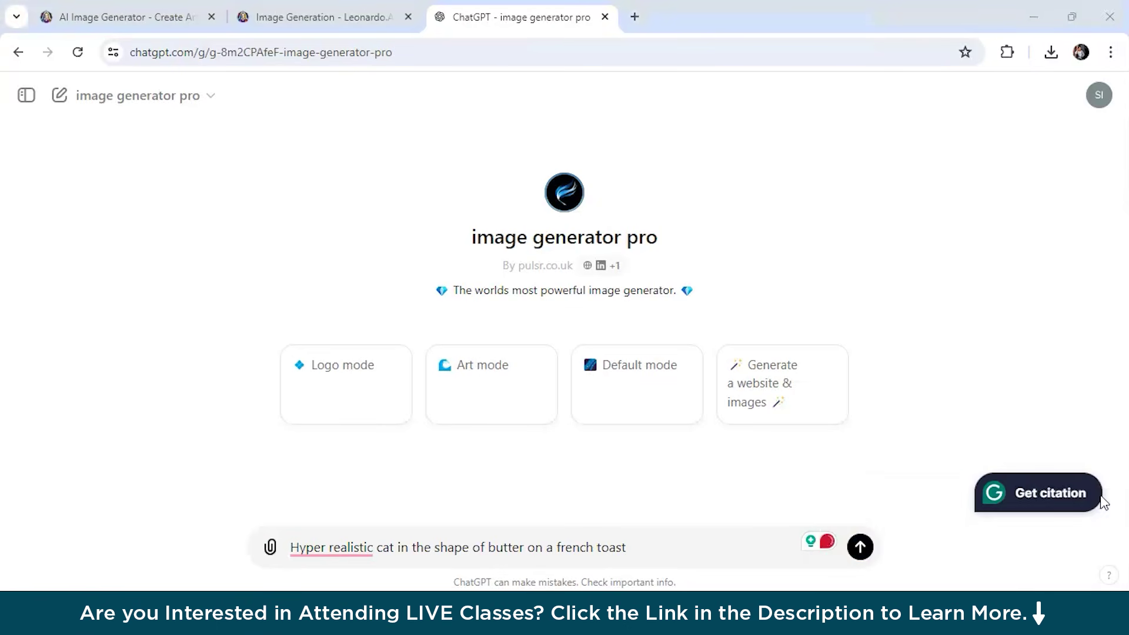
left_click(860, 548)
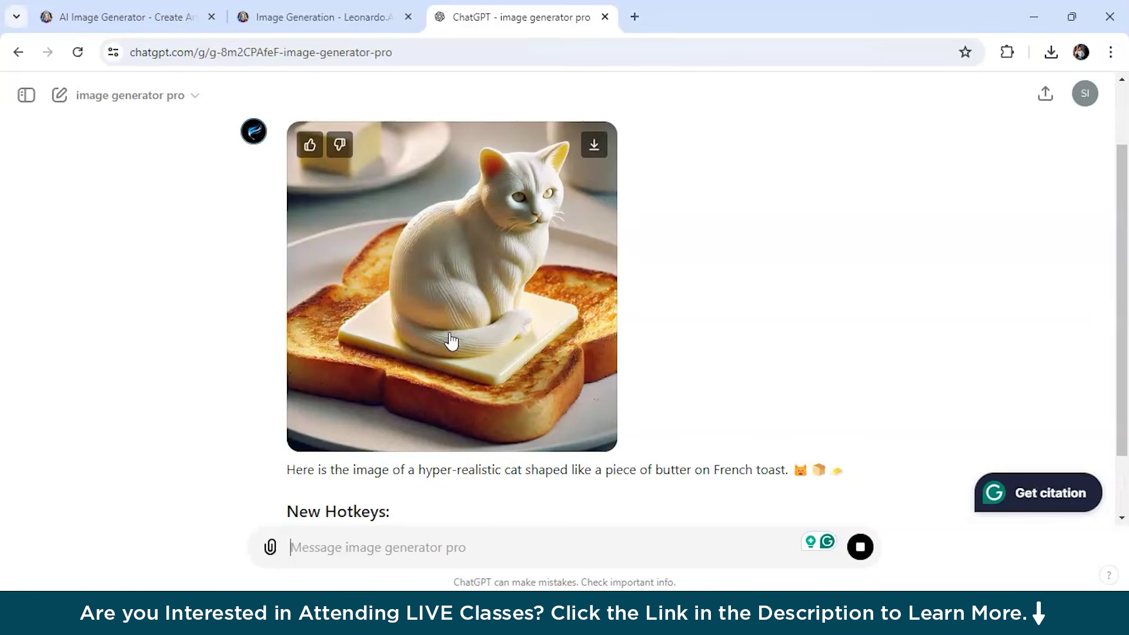
- View the generated cat image enlarged, read the suggested hotkey modifications, and return to the conversation
left_click(451, 340)
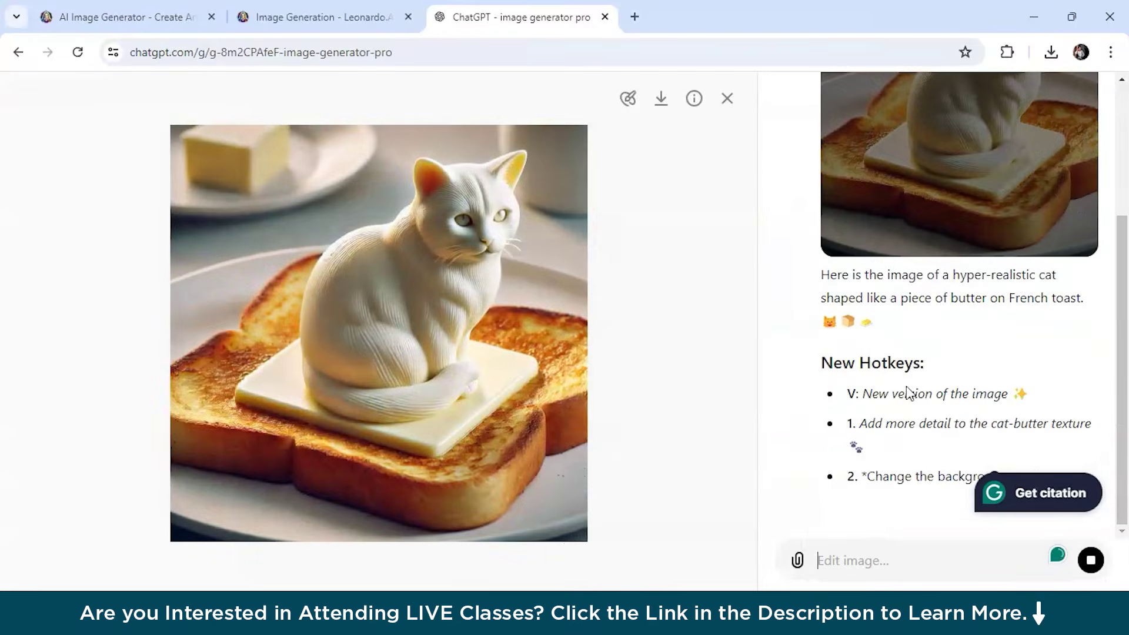
scroll(488, 290, "down", 3)
scroll(488, 291, "up", 4)
scroll(489, 291, "down", 4)
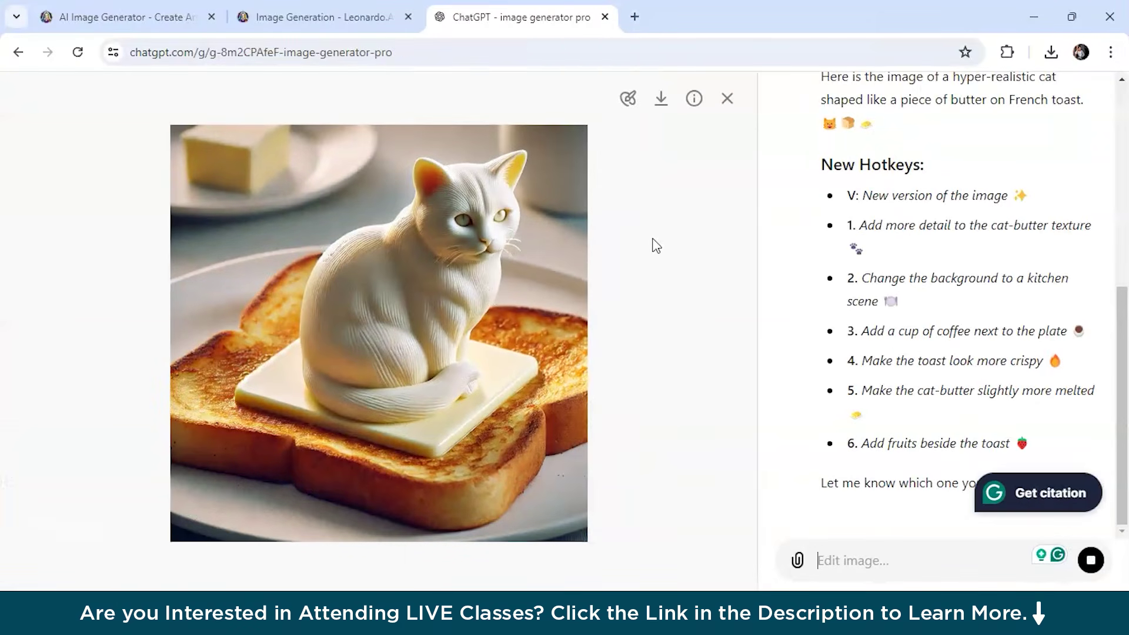
left_click(727, 99)
scroll(603, 308, "up", 1)
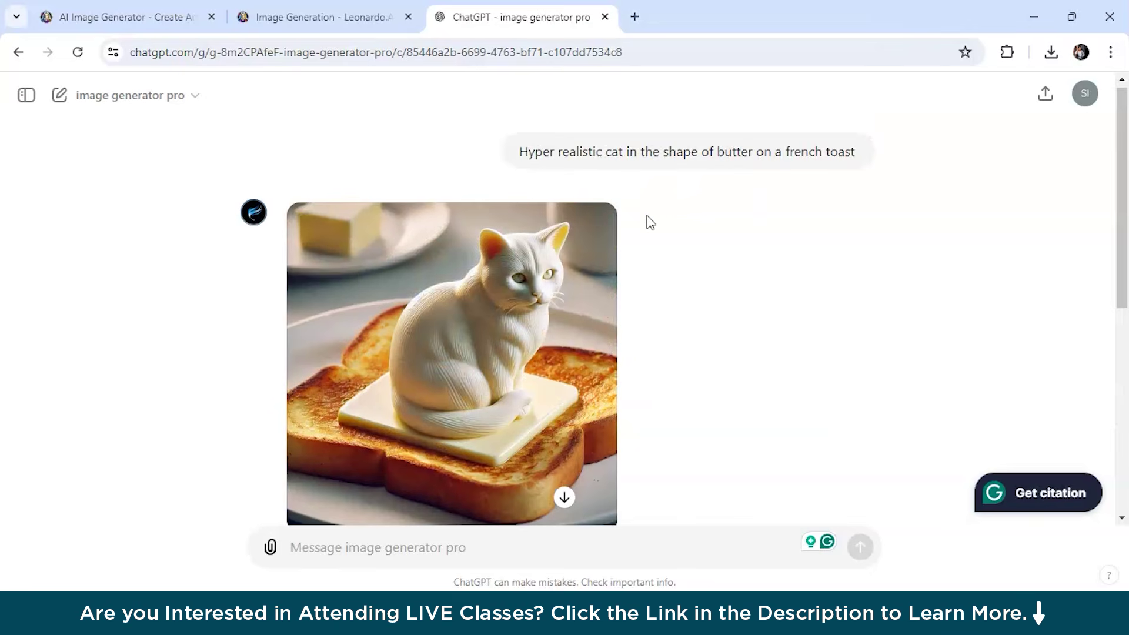
left_click(436, 366)
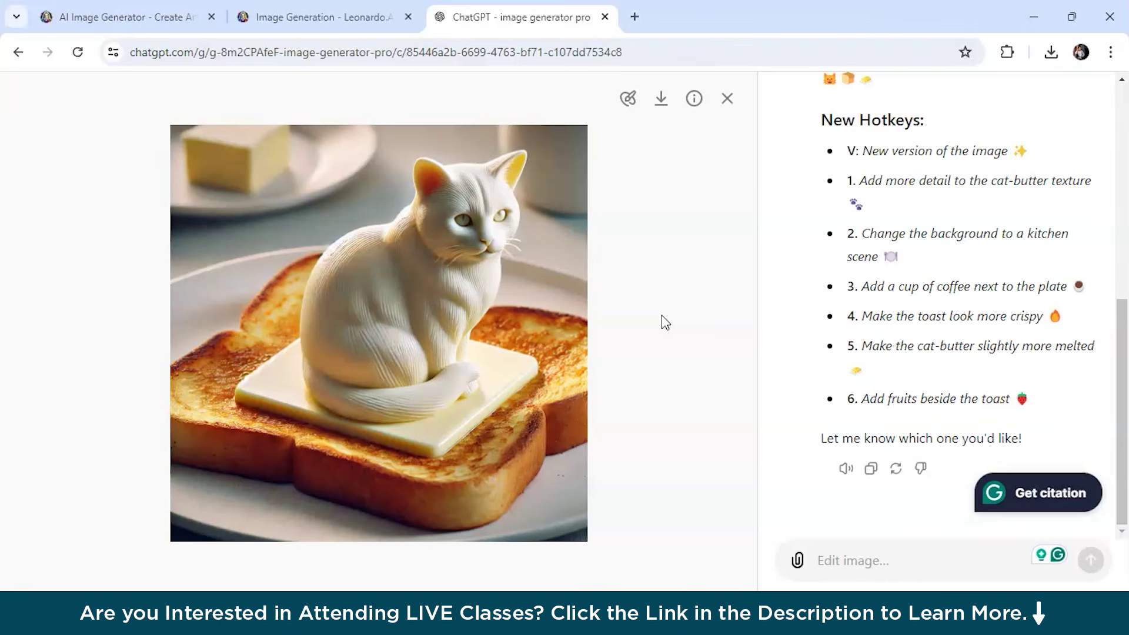
left_click(727, 98)
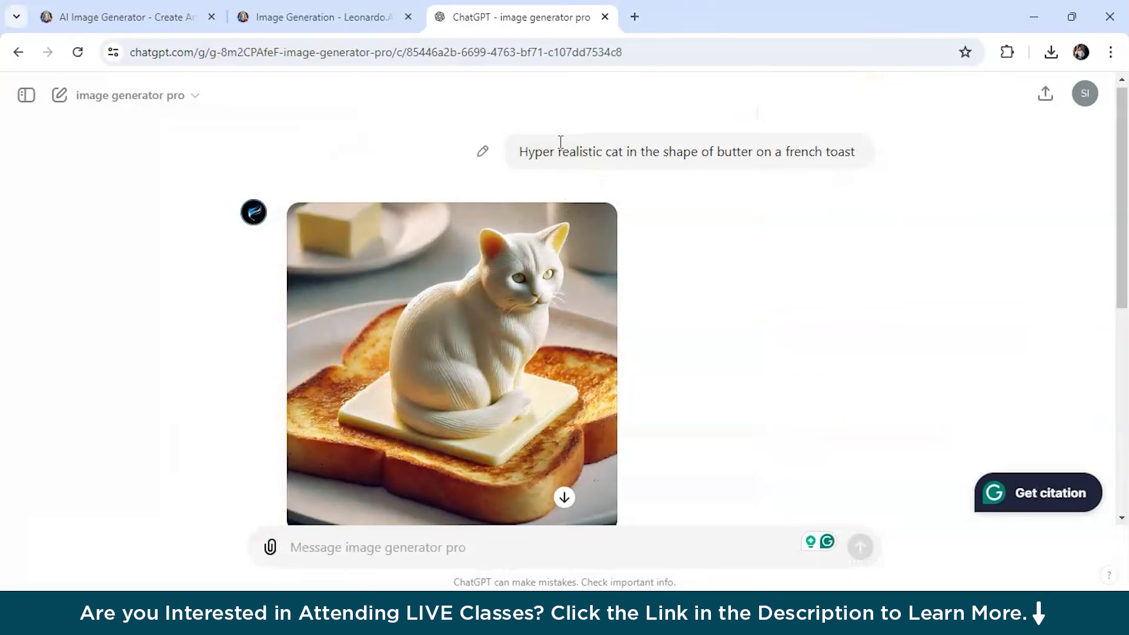